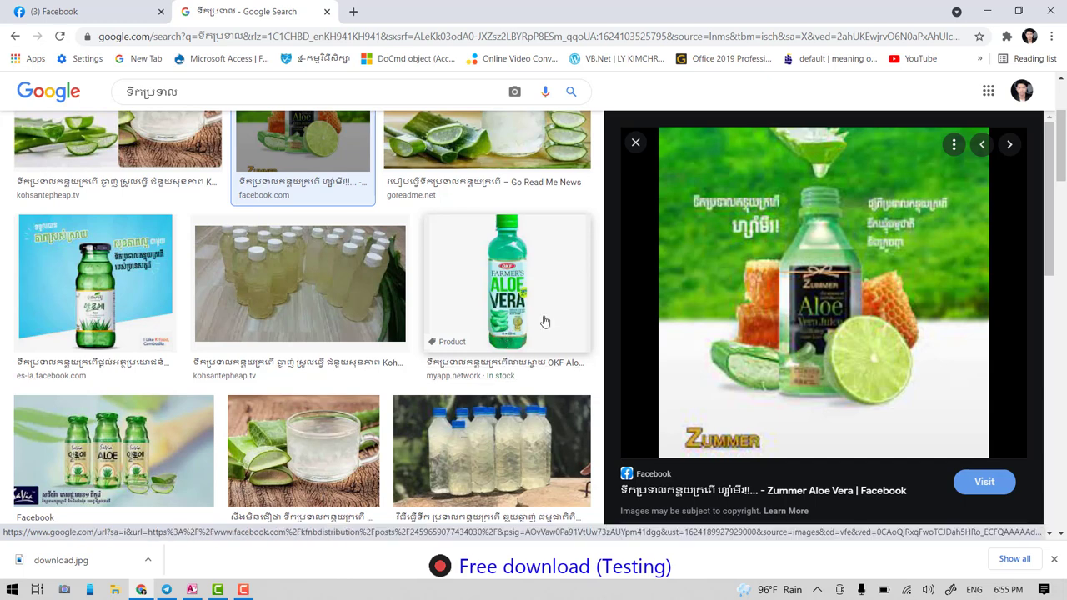
- Save the OKF Aloe Vera bottle image from Google Images to the Desktop
{"action": "left_click", "coordinate": [508, 285]}
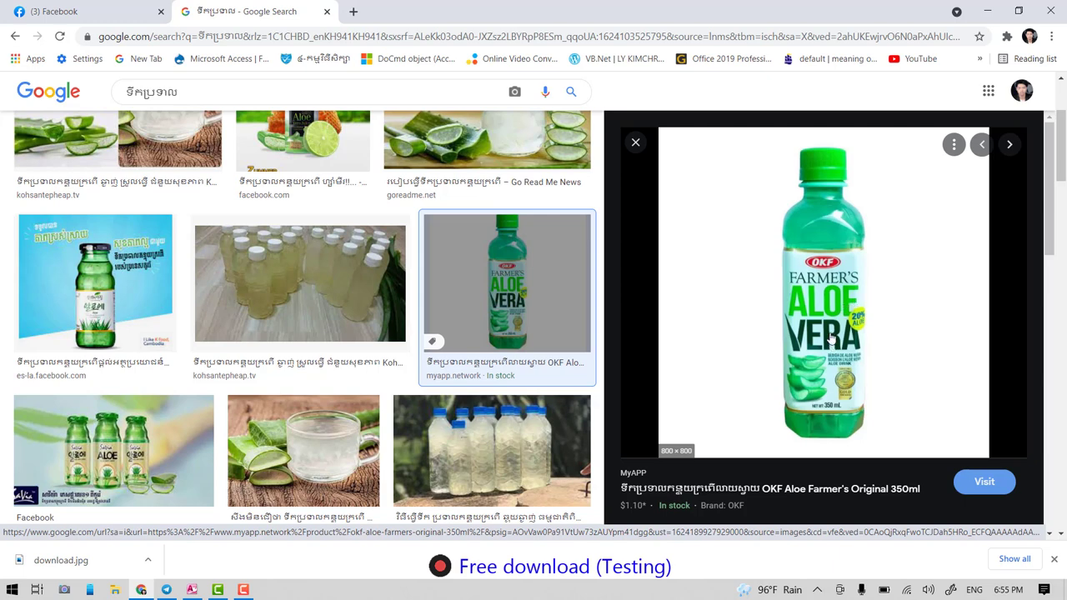
{"action": "right_click", "coordinate": [818, 266]}
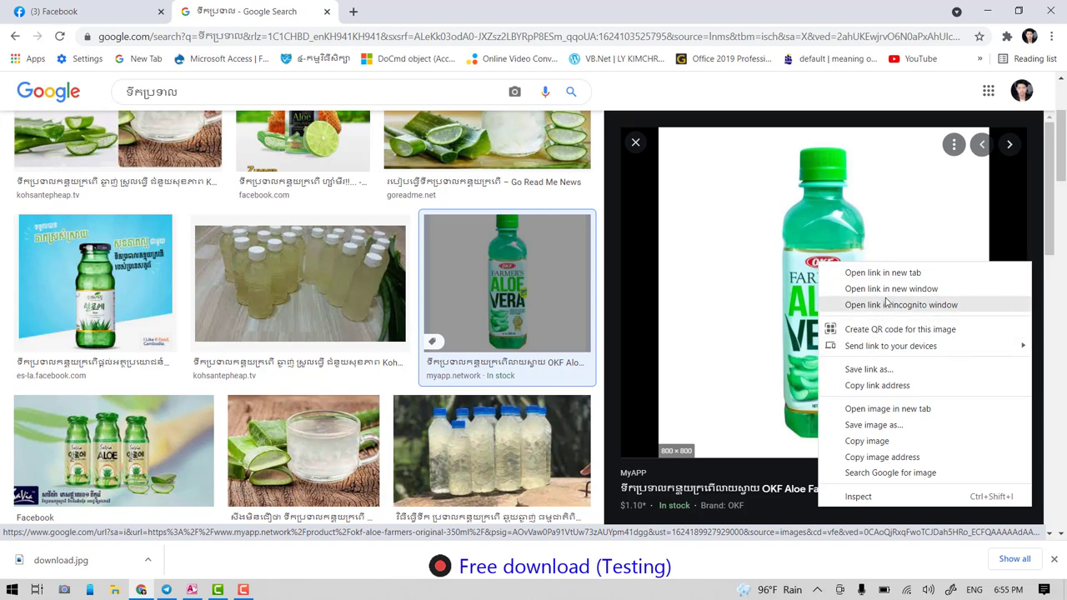
{"action": "left_click", "coordinate": [871, 434]}
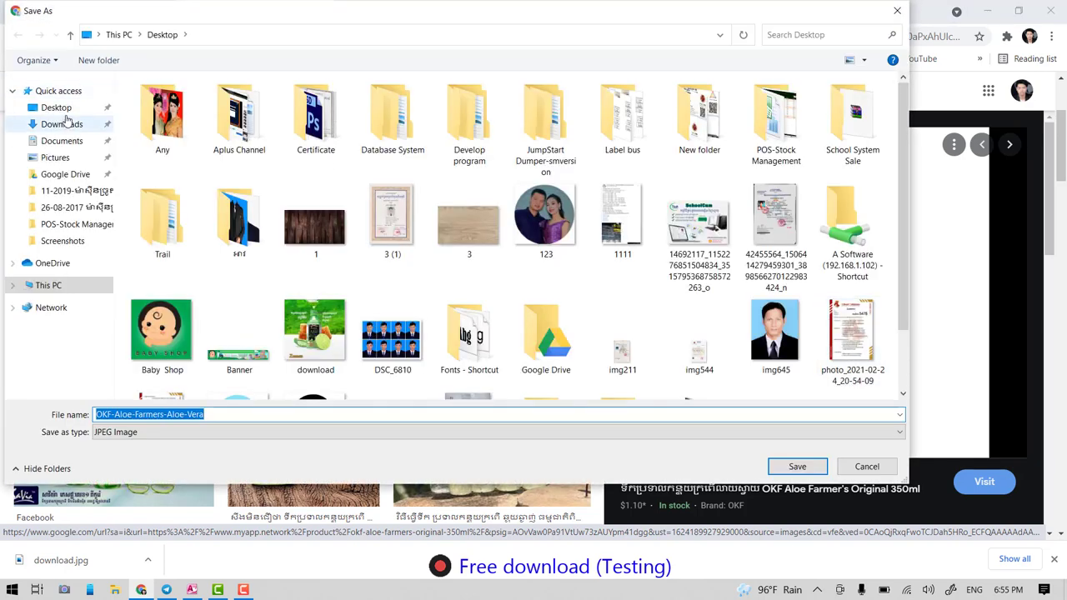
{"action": "left_click", "coordinate": [70, 111]}
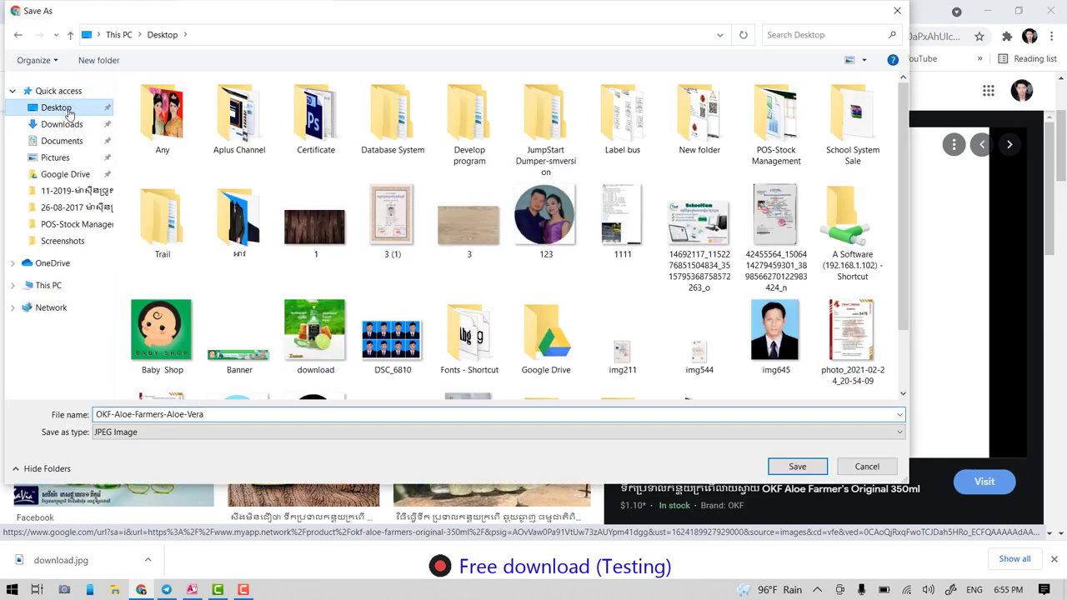
{"action": "left_click", "coordinate": [797, 467]}
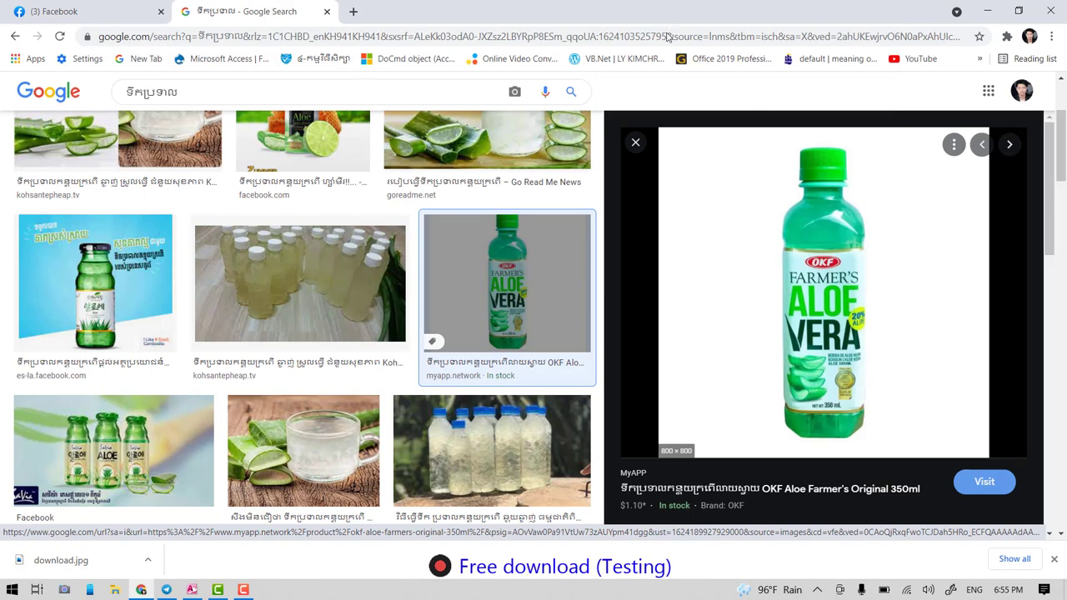
- Replace the search text and search Google Images for ទឹកដោះគោ (milk)
{"action": "scroll", "coordinate": [369, 276], "scroll_direction": "down", "scroll_amount": 3}
{"action": "scroll", "coordinate": [366, 286], "scroll_direction": "down", "scroll_amount": 3}
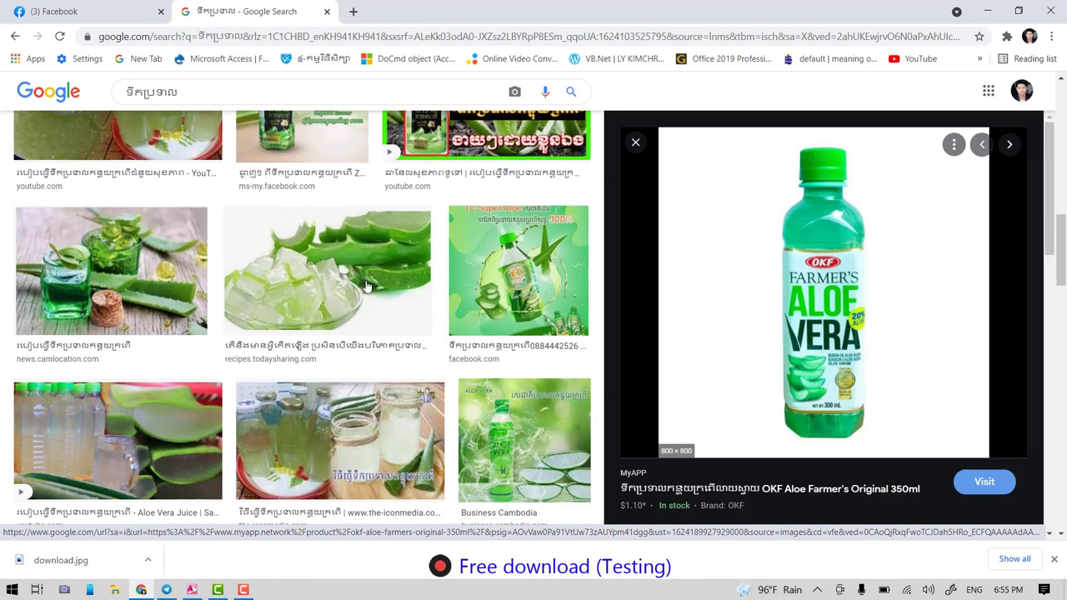
{"action": "scroll", "coordinate": [366, 285], "scroll_direction": "down", "scroll_amount": 3}
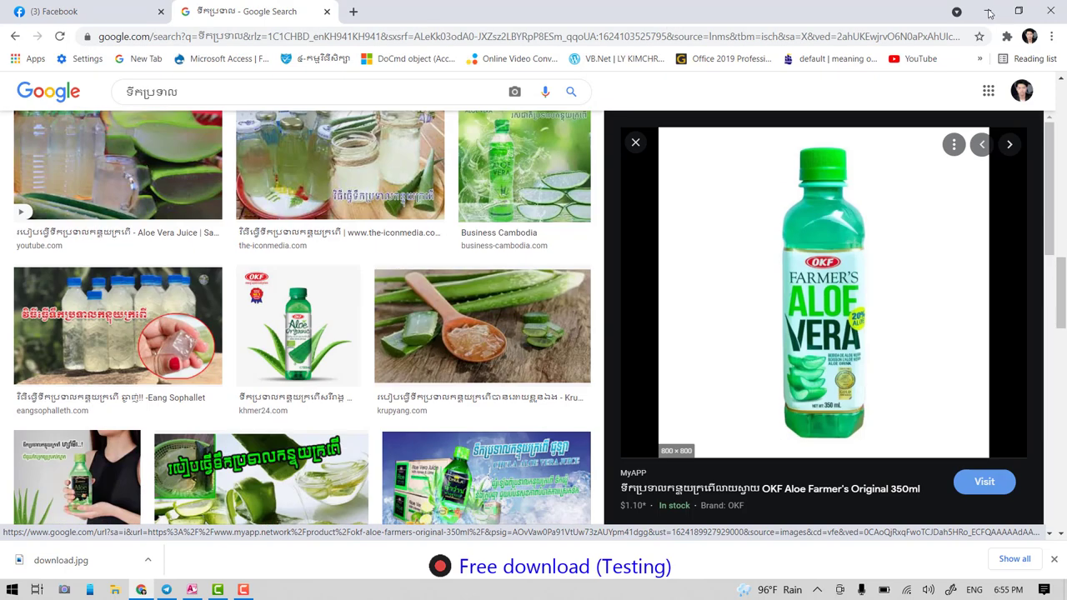
{"action": "scroll", "coordinate": [370, 340], "scroll_direction": "down", "scroll_amount": 5}
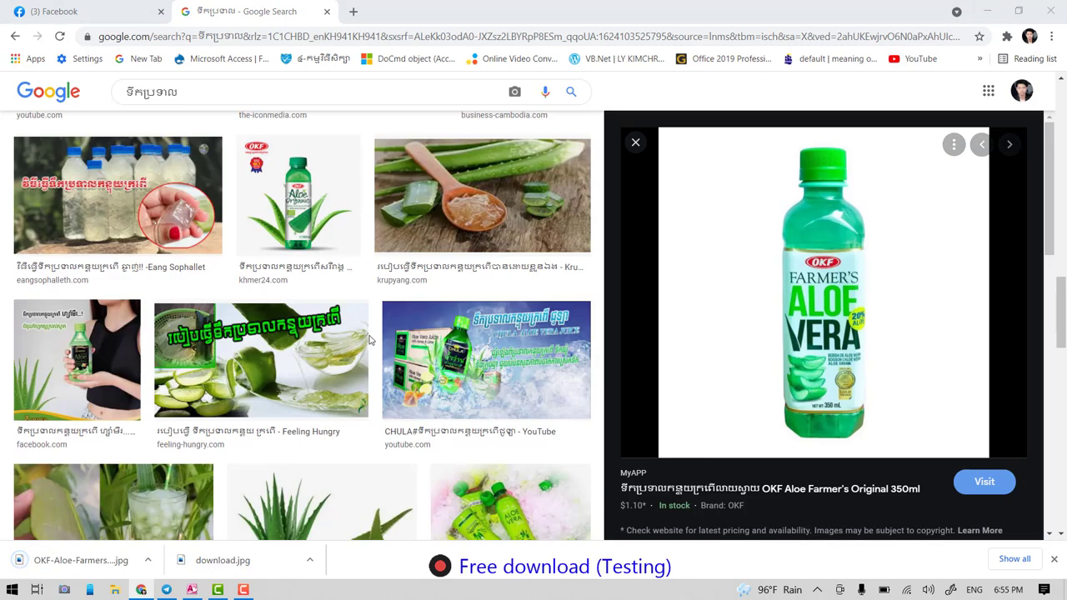
{"action": "scroll", "coordinate": [369, 340], "scroll_direction": "up", "scroll_amount": 5}
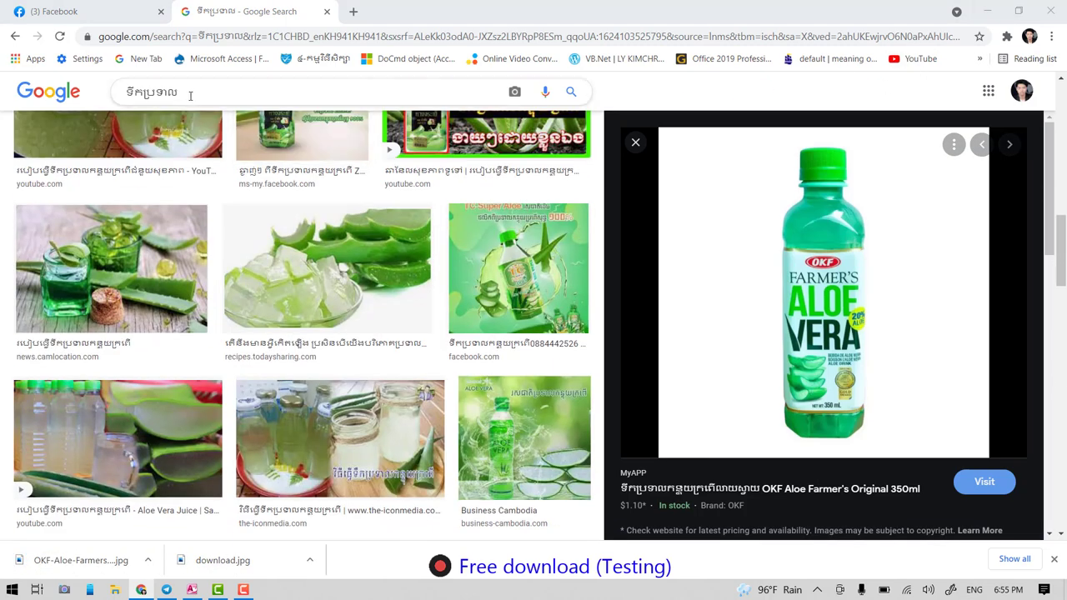
{"action": "left_click_drag", "start_coordinate": [178, 92], "coordinate": [106, 89]}
{"action": "type", "text": "t"}
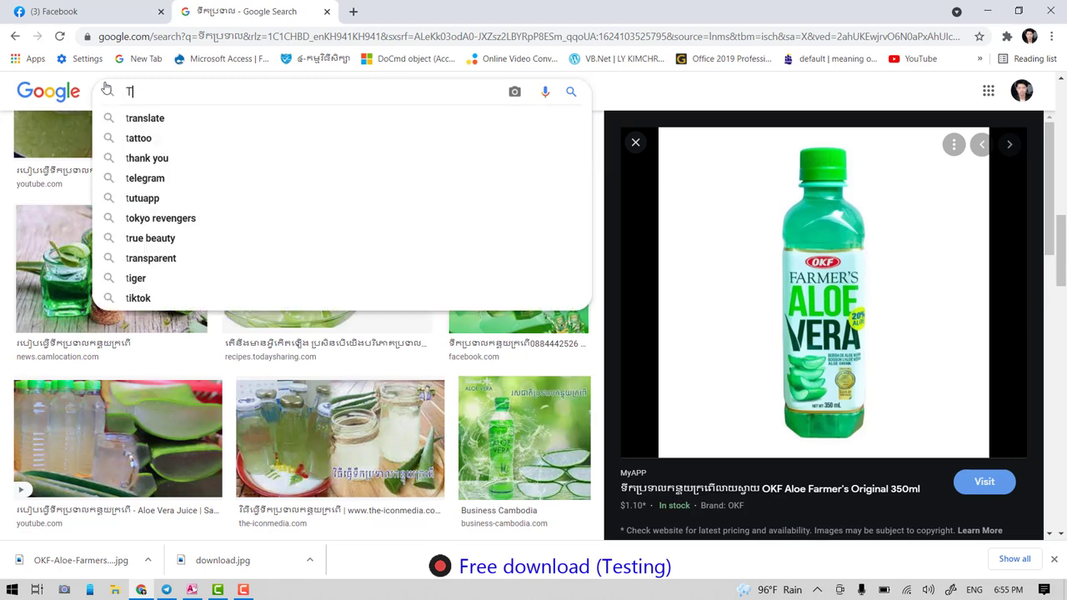
{"action": "key", "text": "BackSpace"}
{"action": "type", "text": "ទ"}
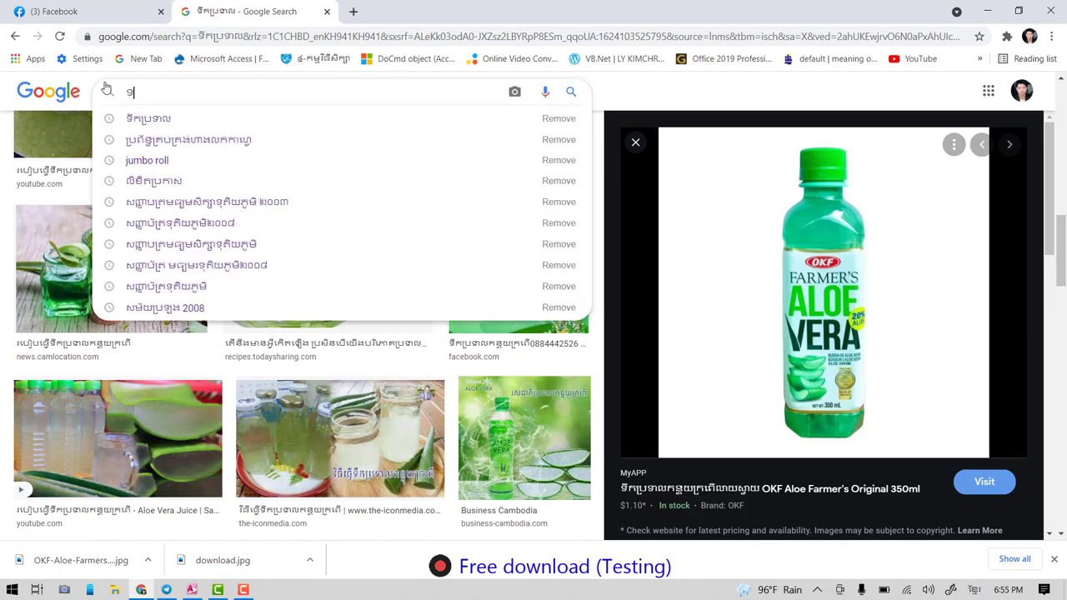
{"action": "type", "text": "ឹក"}
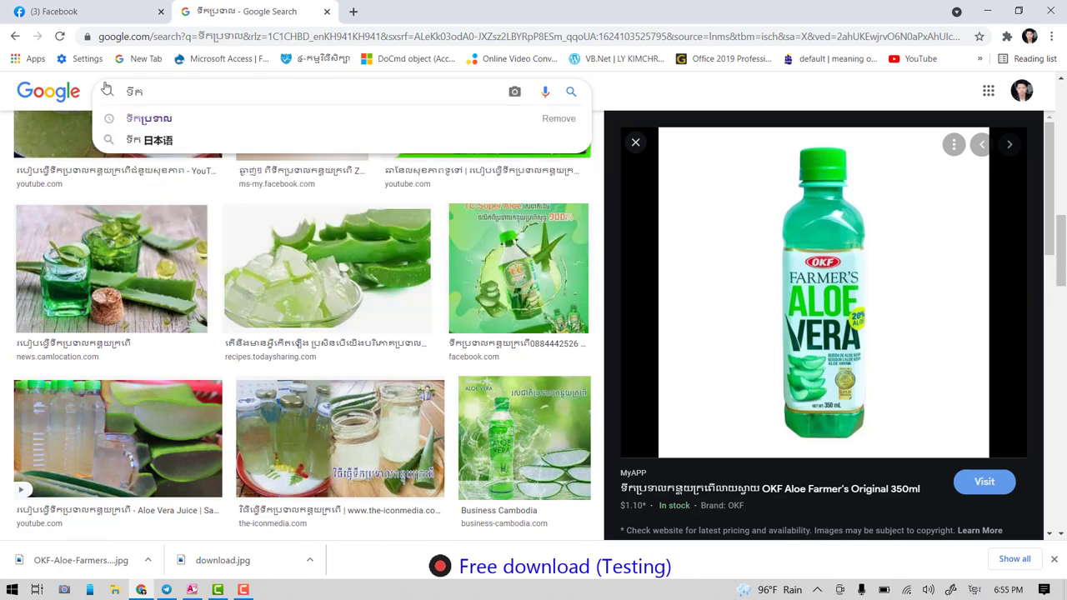
{"action": "type", "text": "ដោះគោ"}
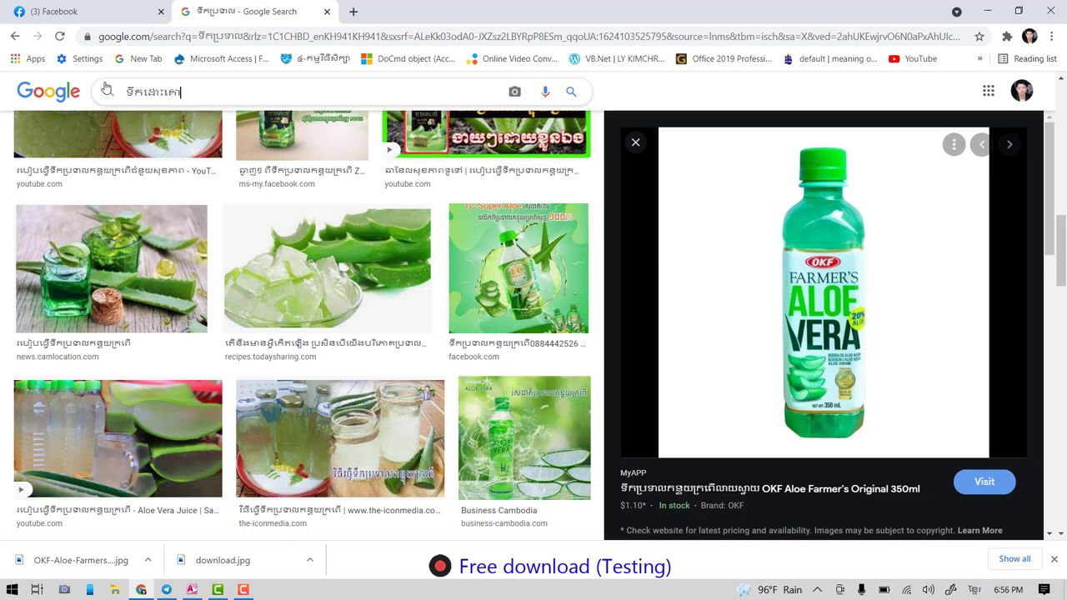
{"action": "key", "text": "Return"}
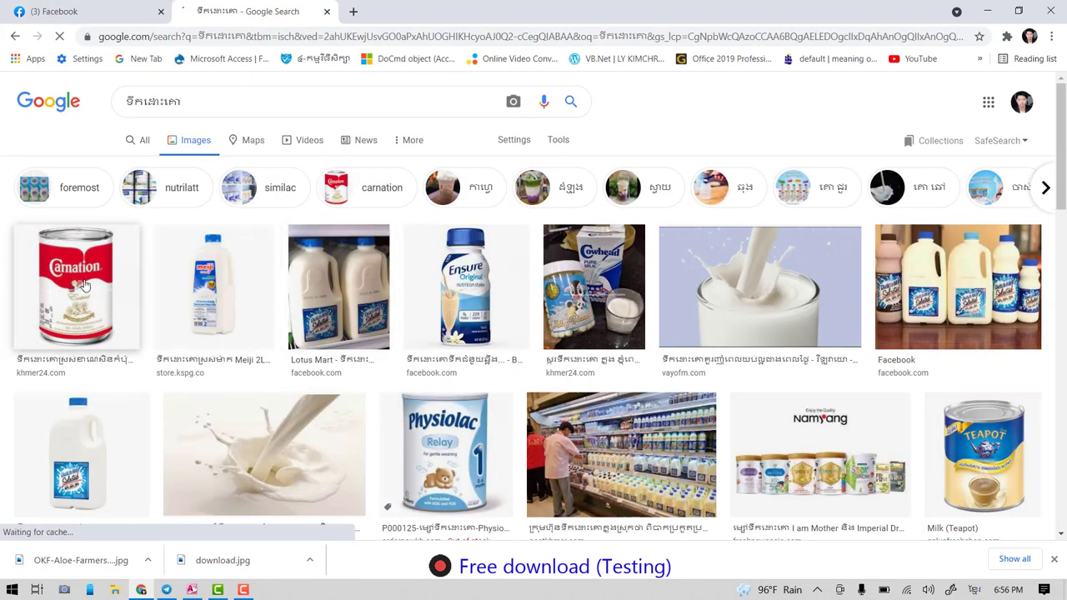
- Save the Carnation milk can image to the Desktop as 226024-43-b.jpg, then minimize Chrome
{"action": "left_click", "coordinate": [75, 288]}
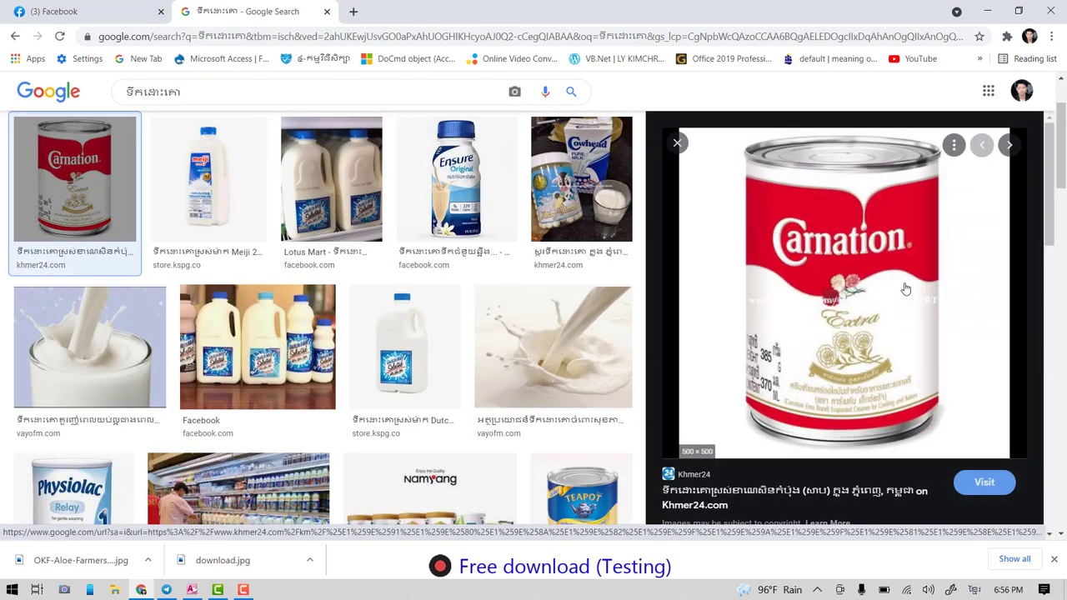
{"action": "right_click", "coordinate": [839, 227]}
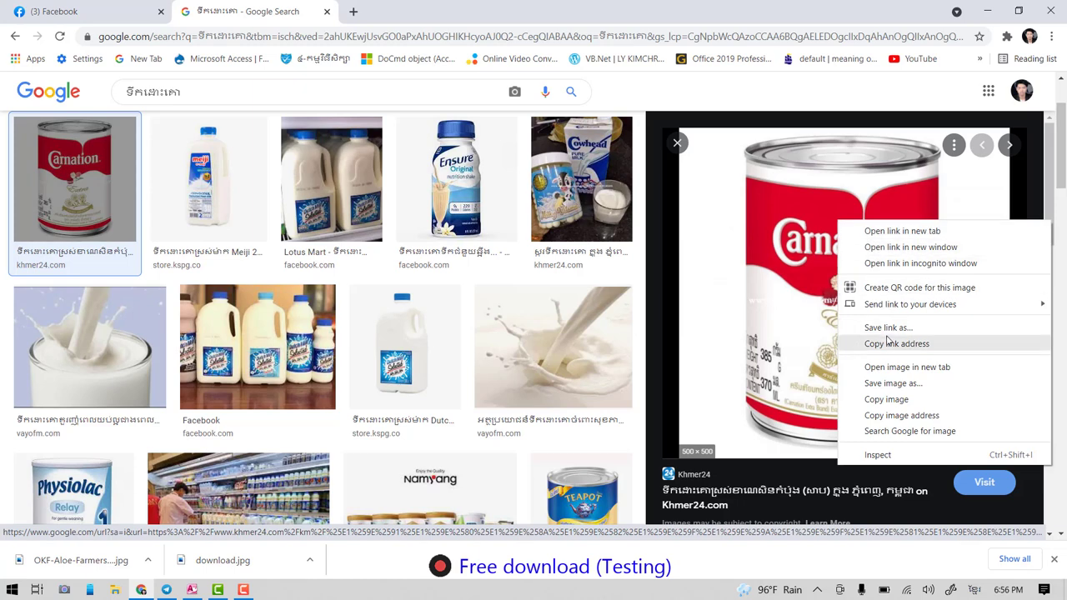
{"action": "left_click", "coordinate": [883, 378]}
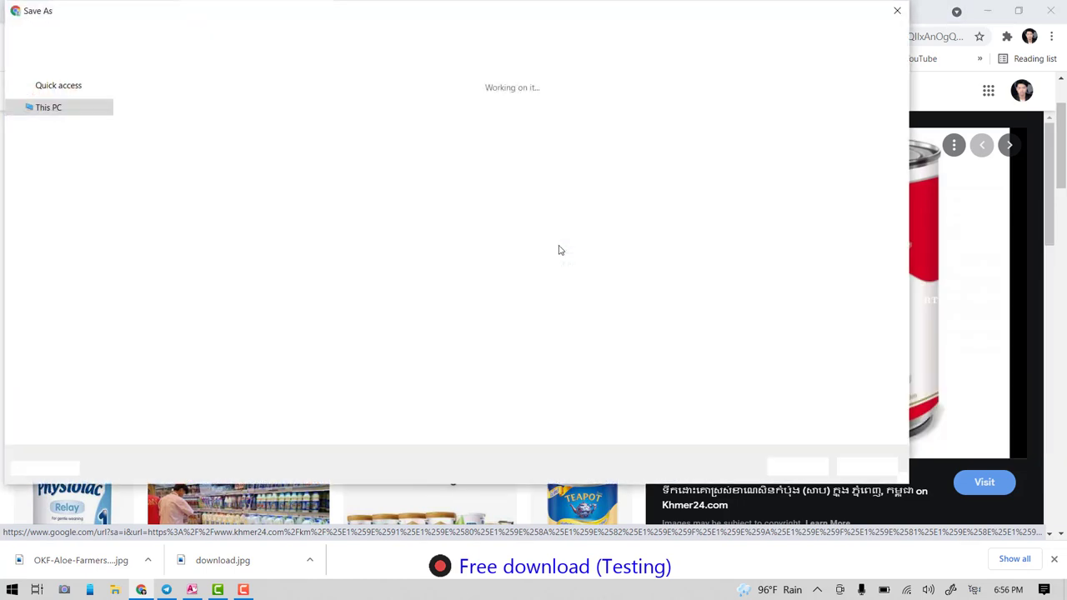
{"action": "left_click", "coordinate": [56, 108]}
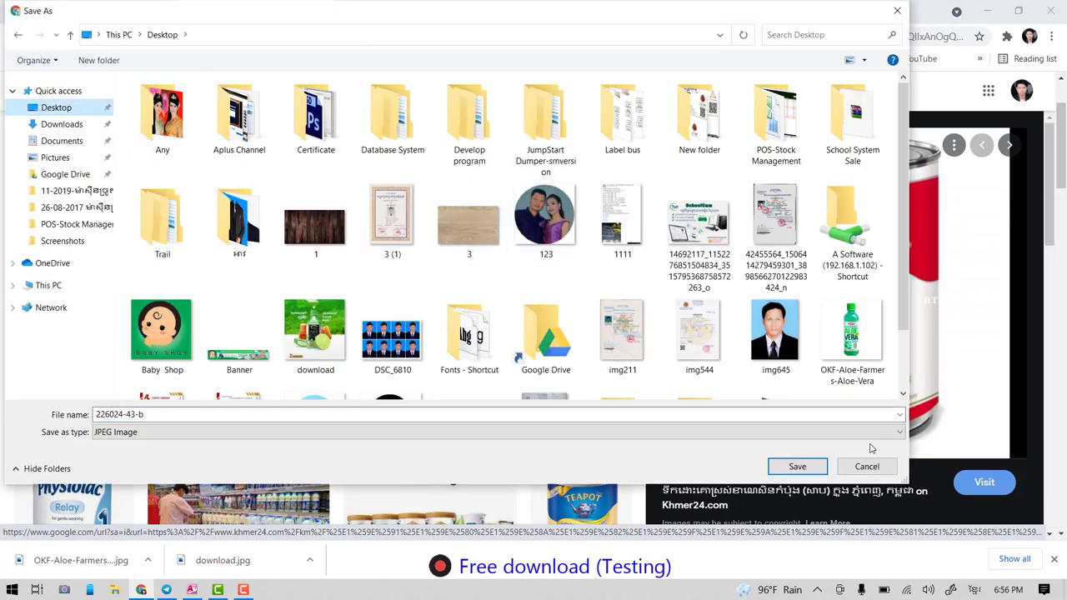
{"action": "left_click", "coordinate": [797, 466]}
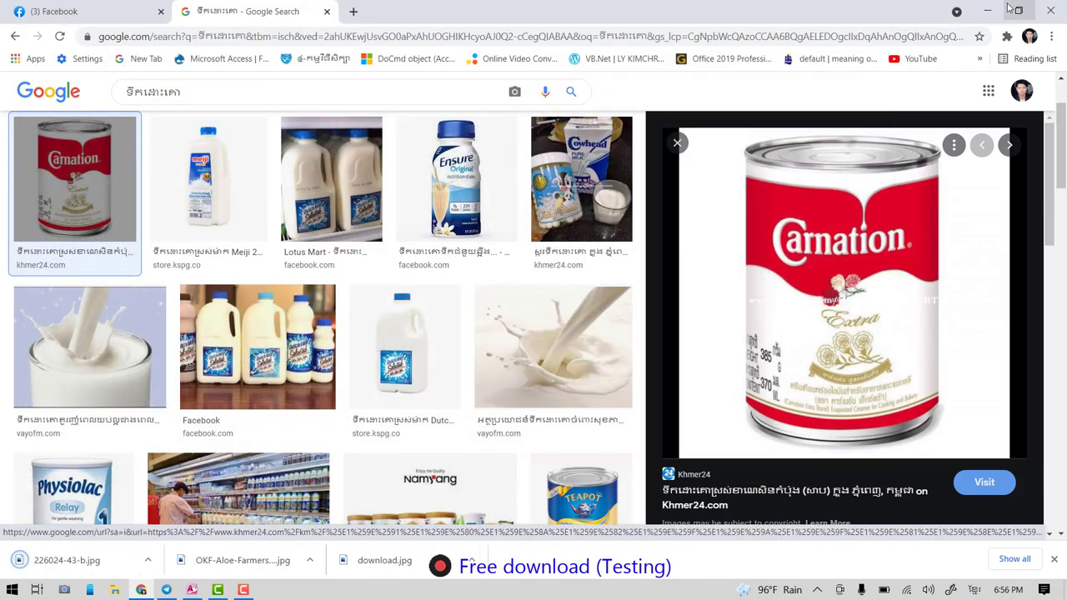
{"action": "left_click", "coordinate": [987, 11]}
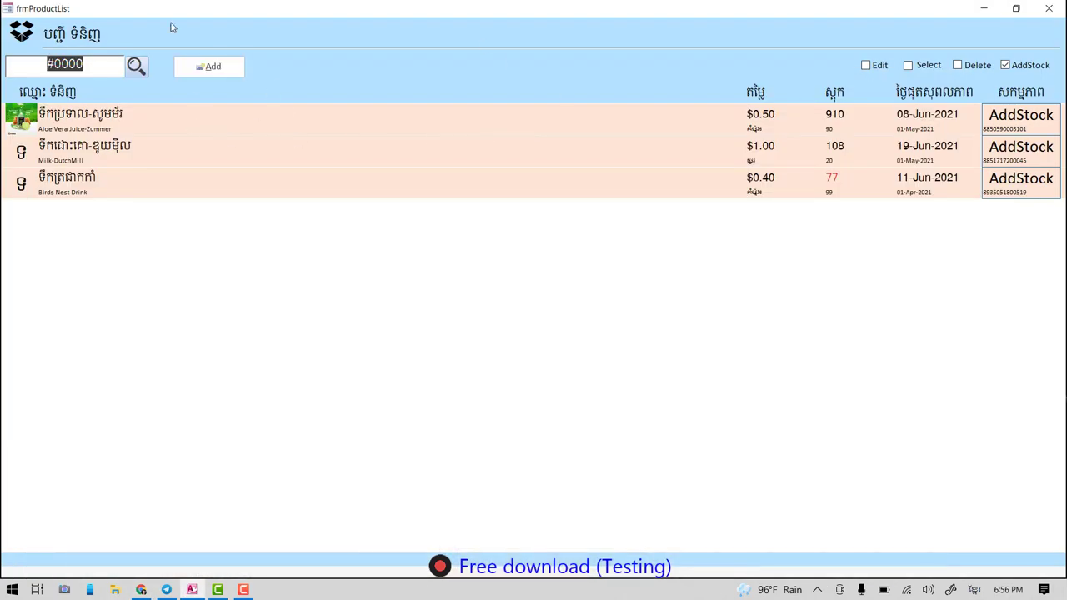
- Refresh the product list and close the add-product form without saving
{"action": "left_click", "coordinate": [136, 67]}
{"action": "left_click", "coordinate": [136, 66]}
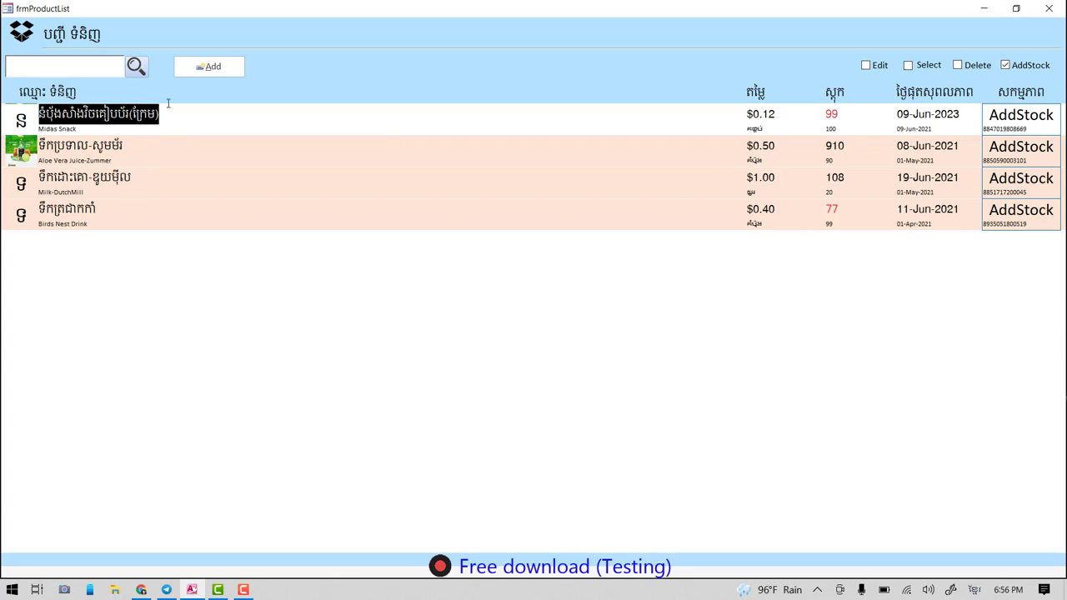
{"action": "left_click", "coordinate": [221, 70]}
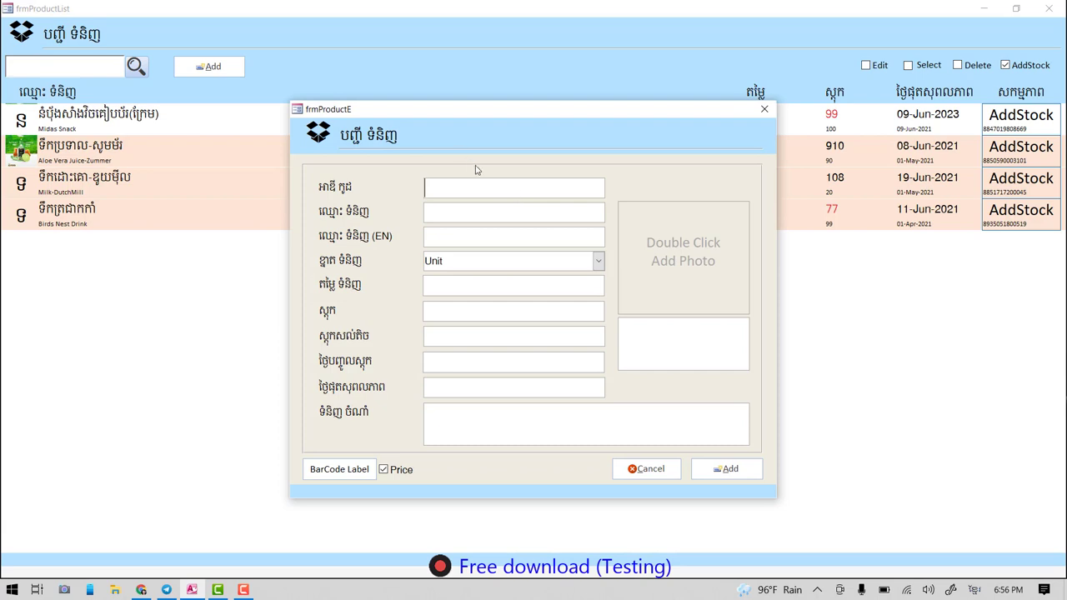
{"action": "left_click", "coordinate": [764, 110]}
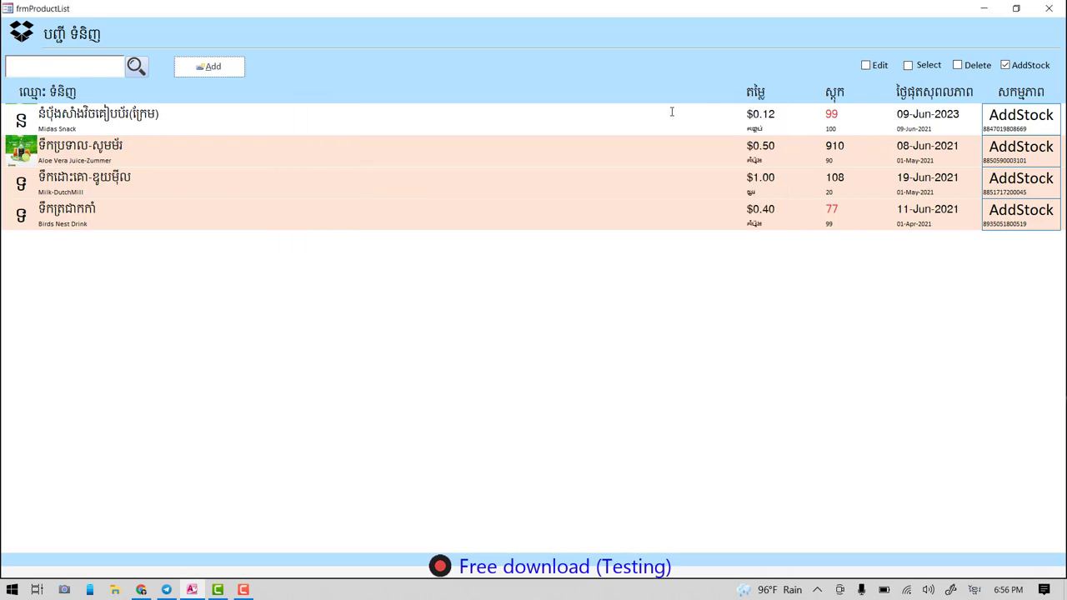
- Open and close the Aloe Vera Juice and Midas Snack edit forms unchanged, then switch to Select mode
{"action": "left_click", "coordinate": [879, 66]}
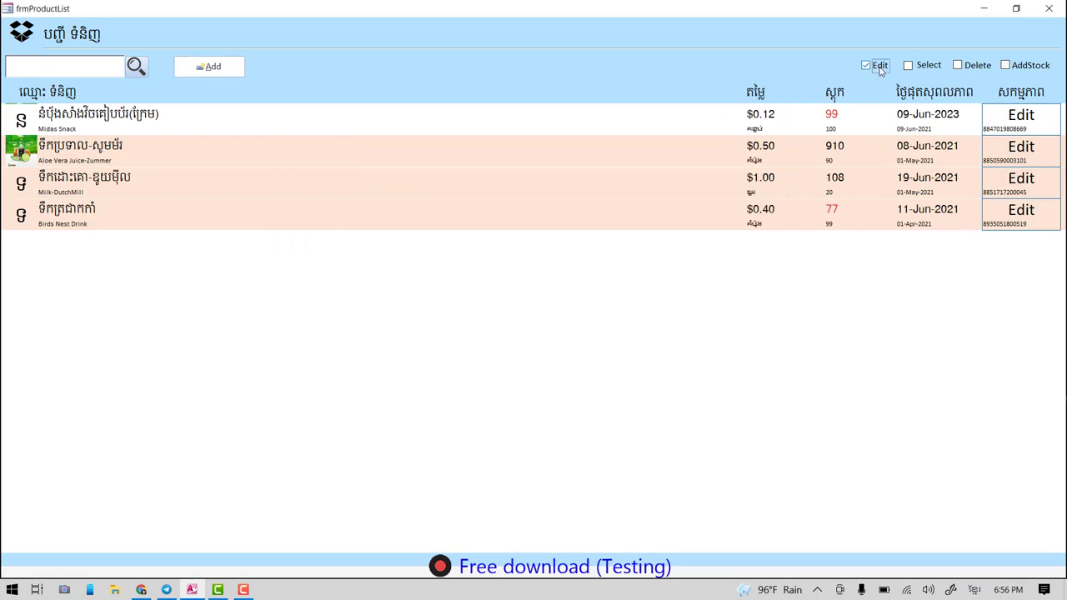
{"action": "left_click", "coordinate": [1017, 156]}
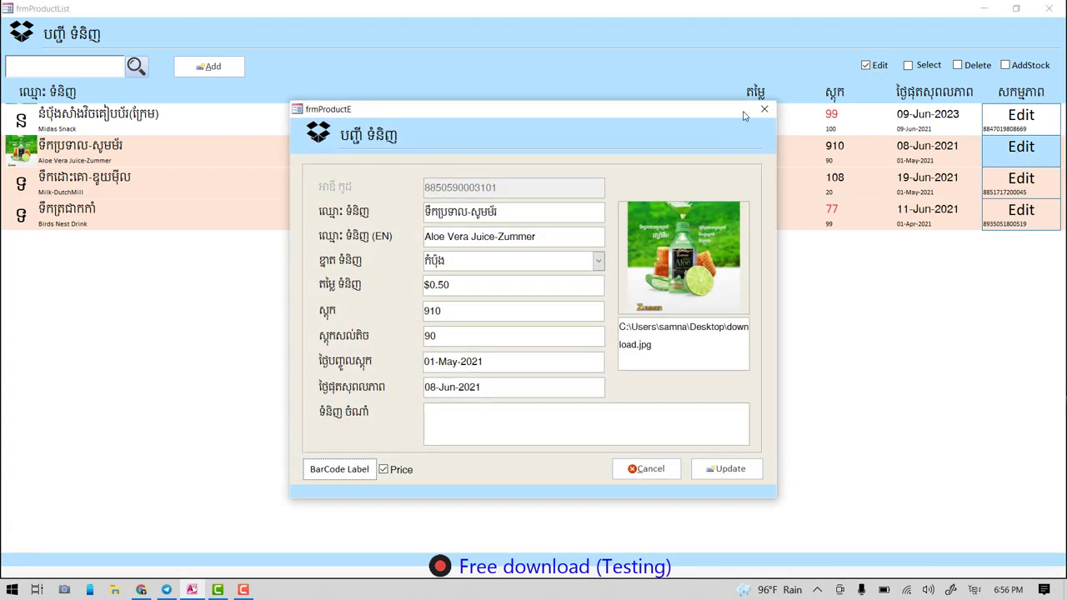
{"action": "left_click", "coordinate": [765, 111]}
{"action": "left_click", "coordinate": [1003, 124]}
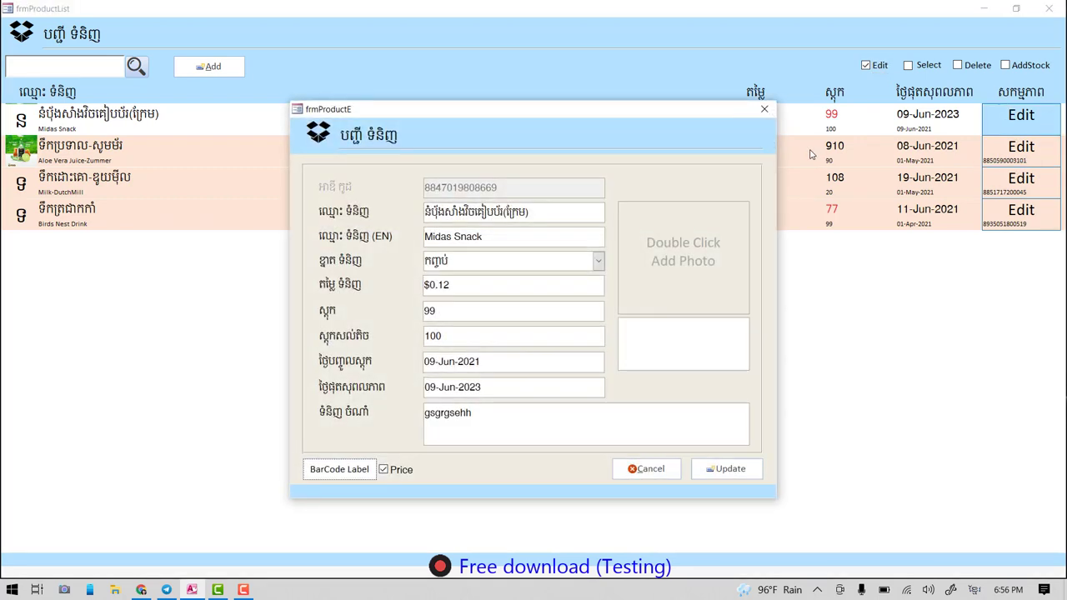
{"action": "left_click", "coordinate": [764, 111]}
{"action": "left_click", "coordinate": [926, 66]}
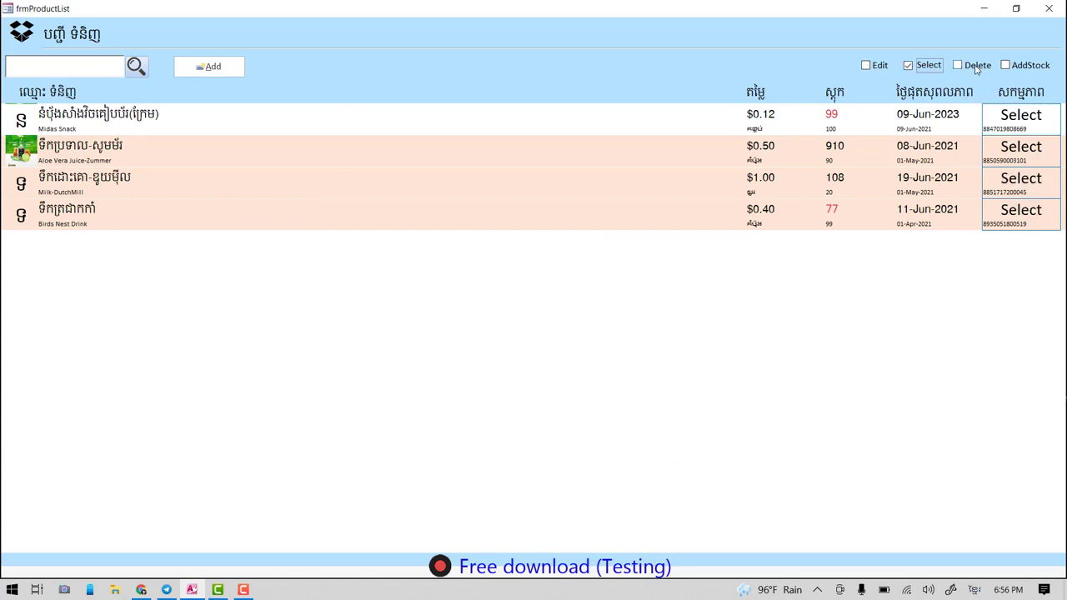
- Enter Delete mode, decline deleting Midas Snack, and switch row actions to AddStock
{"action": "left_click", "coordinate": [975, 67]}
{"action": "left_click", "coordinate": [927, 67]}
{"action": "left_click", "coordinate": [977, 66]}
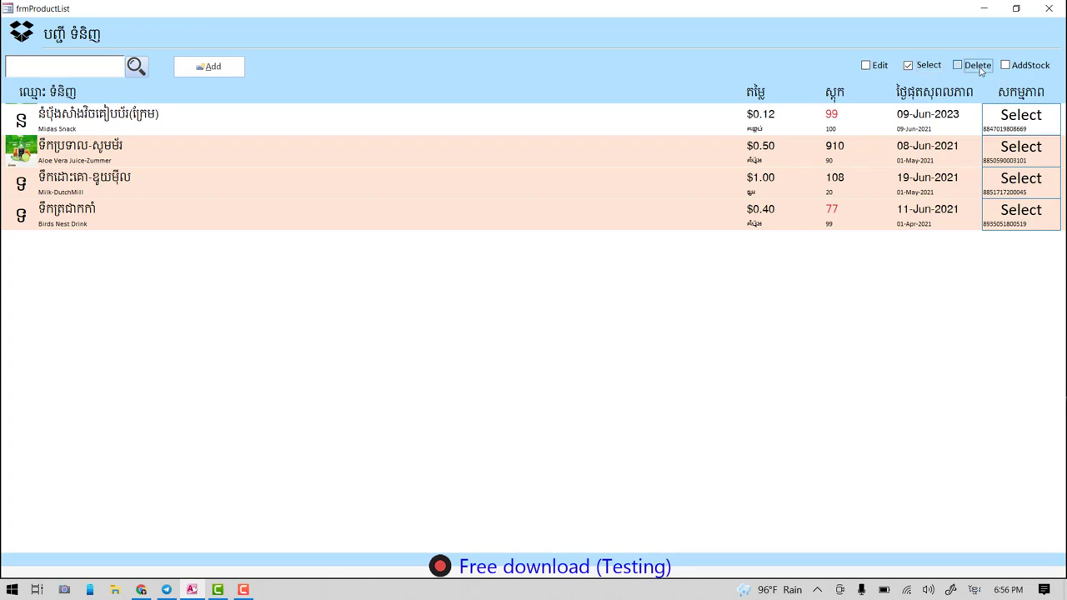
{"action": "left_click", "coordinate": [1018, 123]}
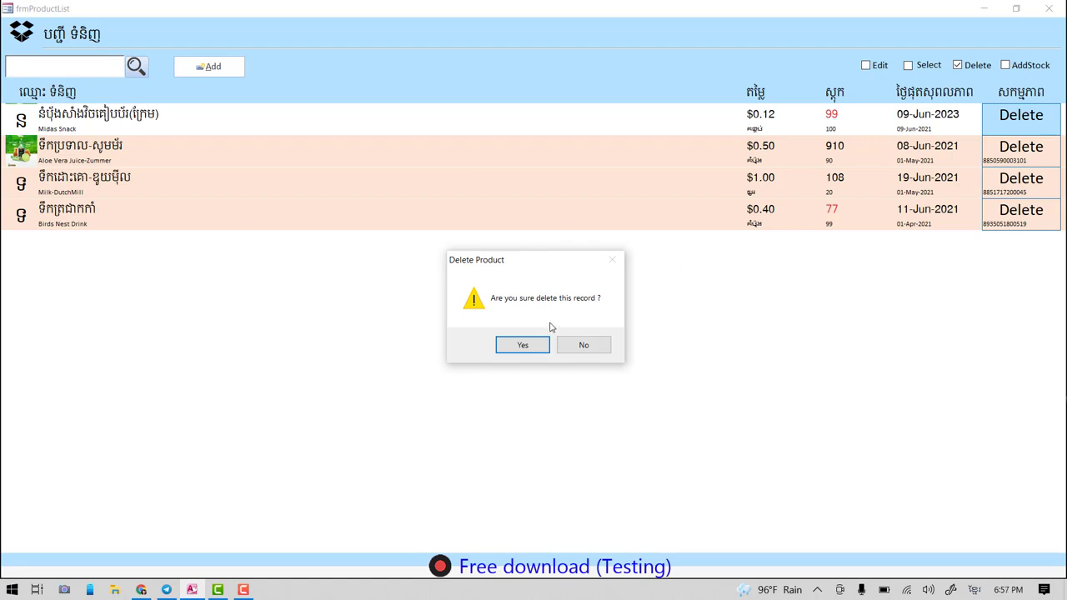
{"action": "left_click", "coordinate": [584, 345]}
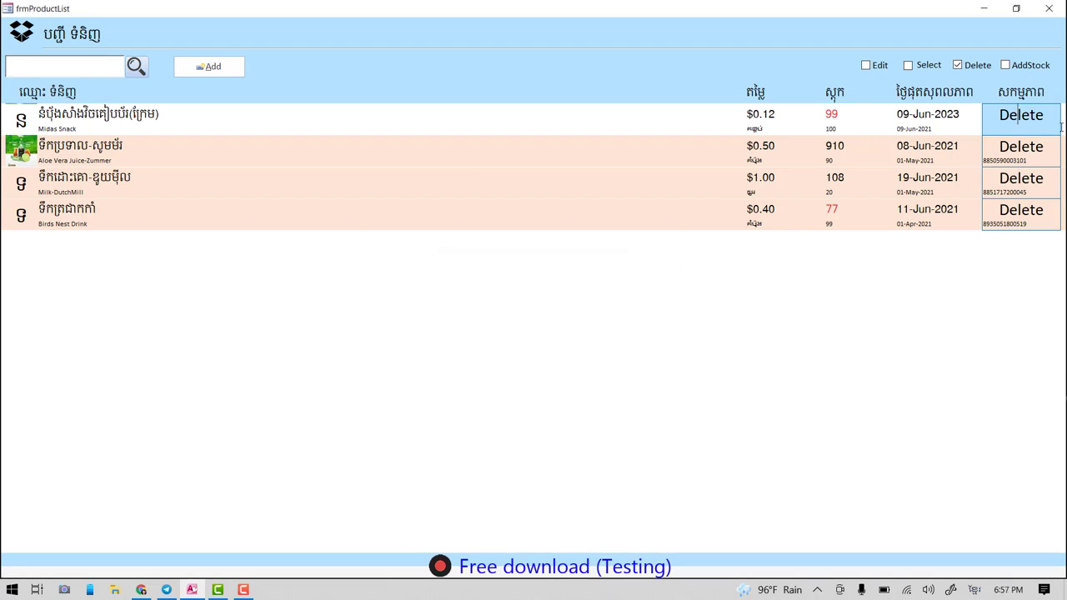
{"action": "left_click", "coordinate": [1006, 65]}
- Preview stock top-ups for Milk-DutchMill and Aloe Vera Juice-Zummer, closing both without adding stock
{"action": "left_click", "coordinate": [1022, 185]}
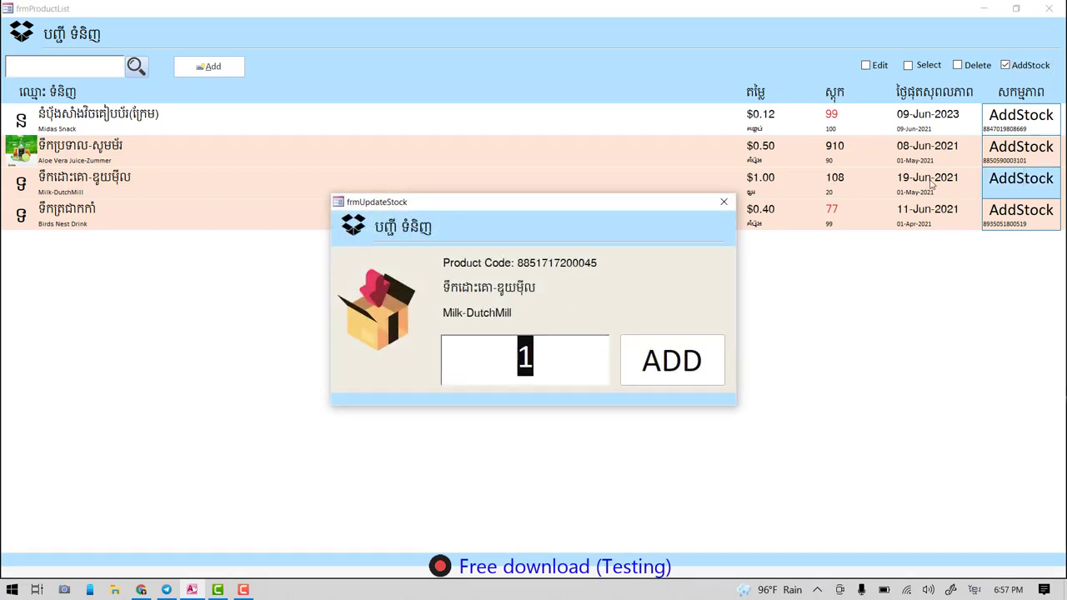
{"action": "left_click", "coordinate": [723, 203]}
{"action": "left_click", "coordinate": [1027, 146]}
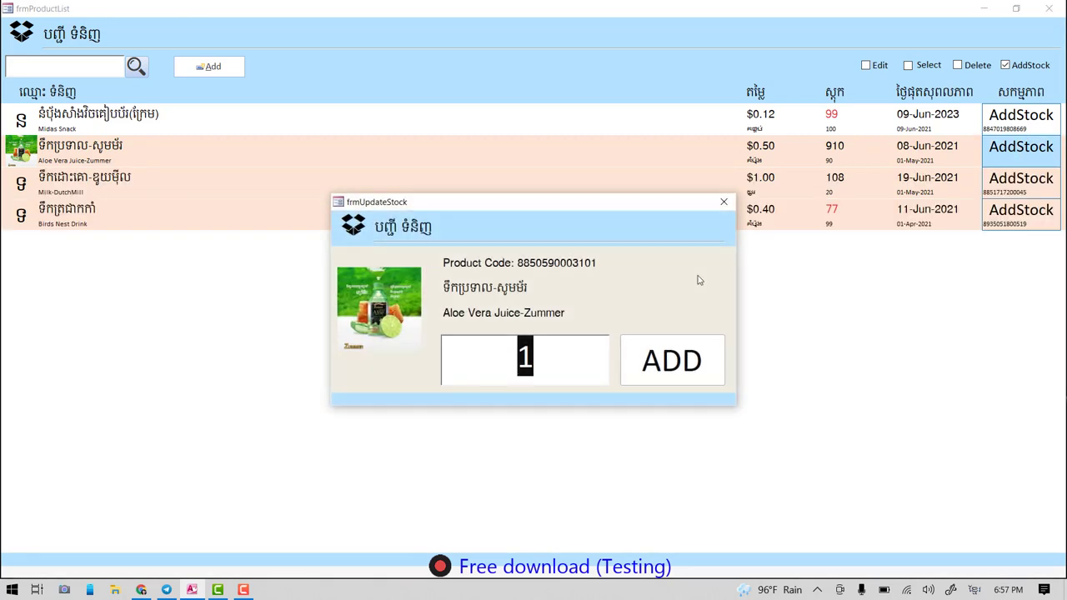
{"action": "left_click", "coordinate": [725, 203]}
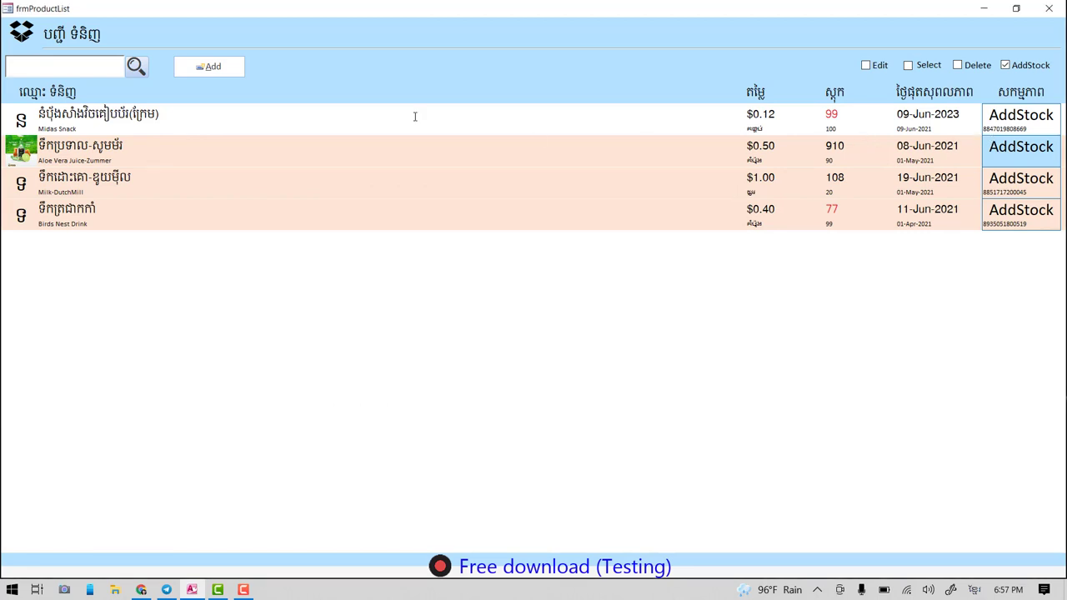
{"action": "left_click", "coordinate": [221, 71]}
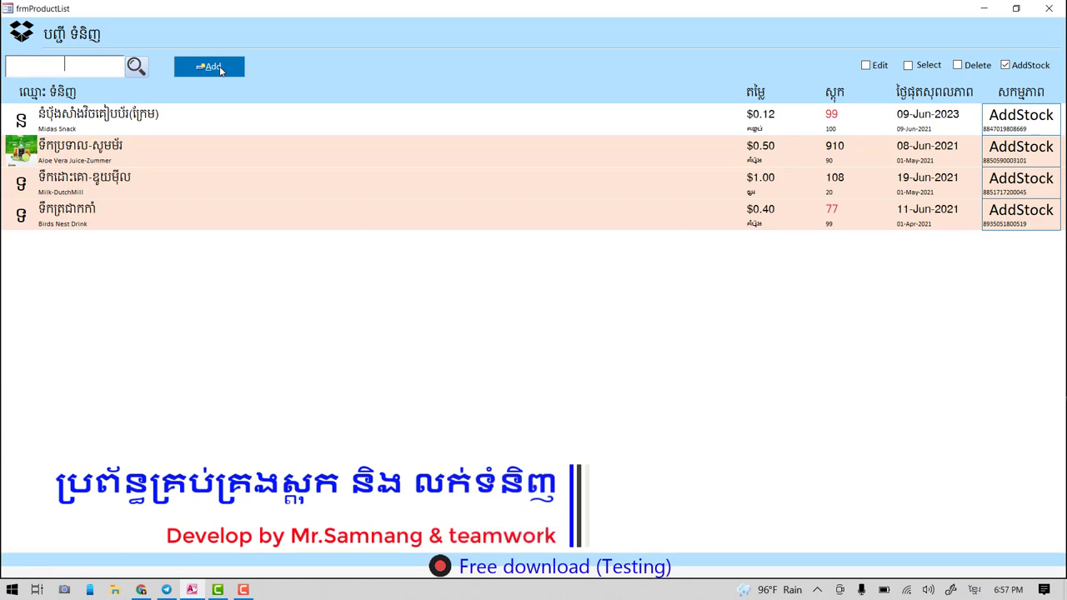
{"action": "left_click", "coordinate": [215, 70]}
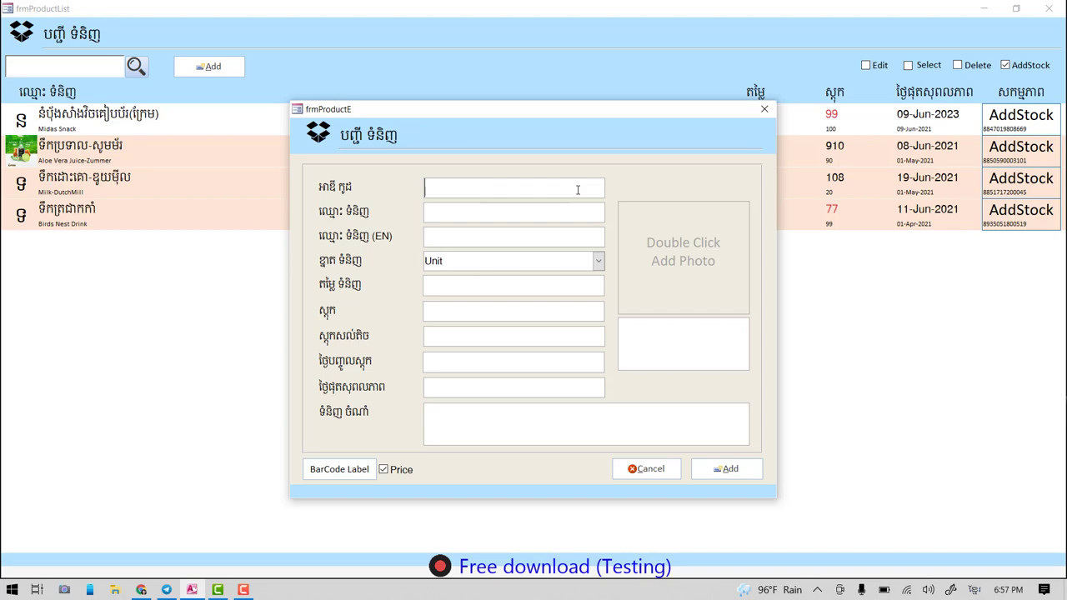
{"action": "type", "text": "១០០០០០០០០០"}
{"action": "key", "text": "BackSpace"}
{"action": "key", "text": "BackSpace"}
{"action": "key", "text": "BackSpace"}
{"action": "key", "text": "BackSpace"}
{"action": "key", "text": "BackSpace"}
{"action": "key", "text": "BackSpace"}
{"action": "key", "text": "BackSpace"}
{"action": "key", "text": "BackSpace"}
{"action": "key", "text": "BackSpace"}
{"action": "key", "text": "BackSpace"}
{"action": "key", "text": "alt+shift"}
{"action": "type", "text": "1234567890"}
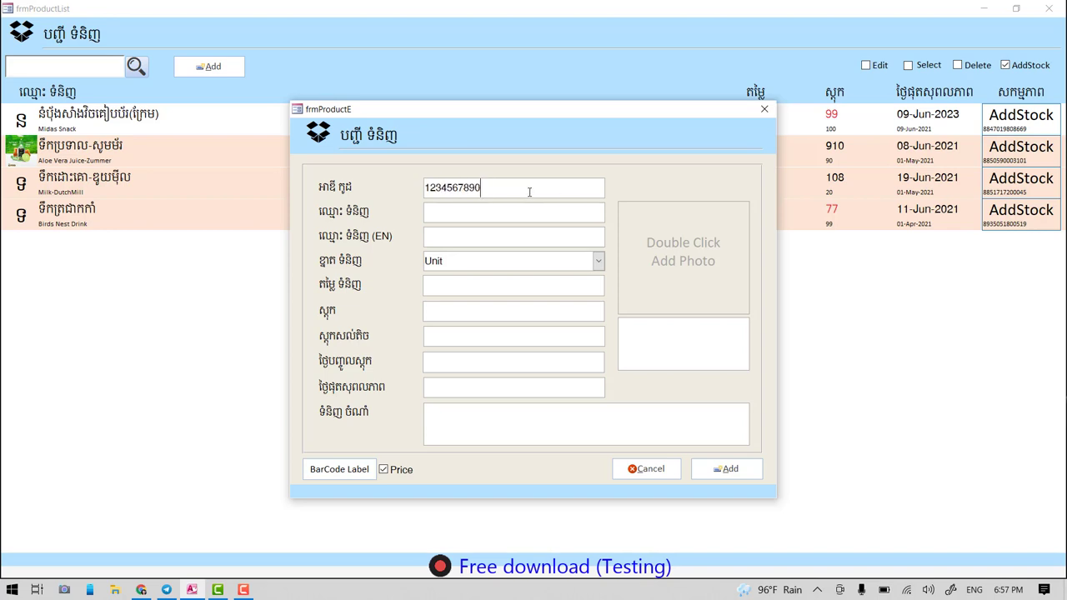
{"action": "left_click_drag", "start_coordinate": [519, 185], "coordinate": [400, 178]}
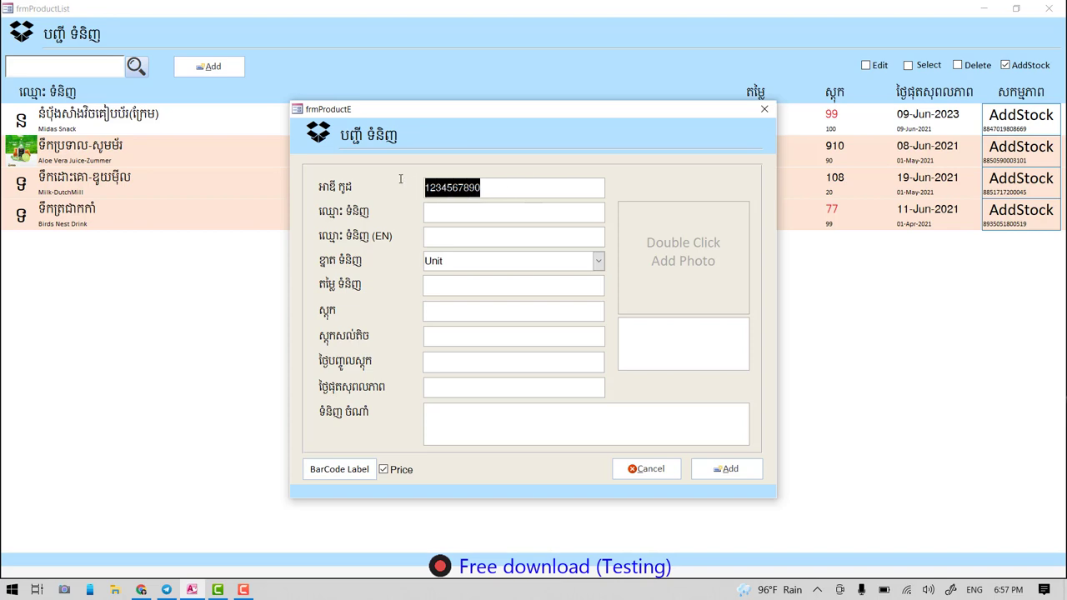
- Enter the Khmer name ទឹកដោះគោ-ខោន and English name Milk-Carn
{"action": "left_click", "coordinate": [471, 218]}
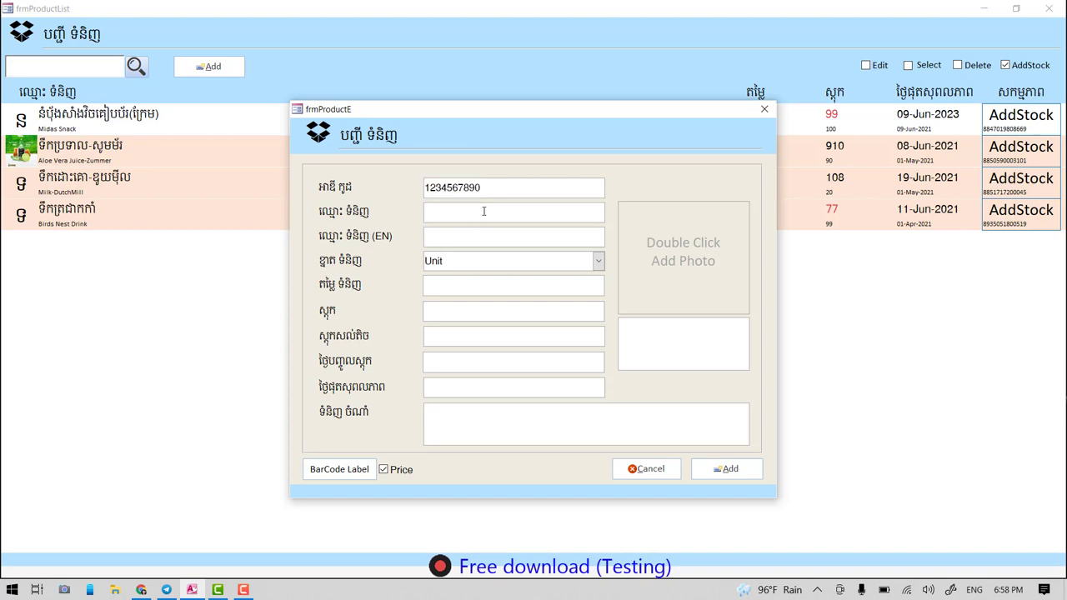
{"action": "type", "text": "T"}
{"action": "key", "text": "BackSpace"}
{"action": "type", "text": "ទឹកដោះគោ"}
{"action": "left_click", "coordinate": [473, 238]}
{"action": "type", "text": "Milk-"}
{"action": "type", "text": "Carn"}
{"action": "left_click", "coordinate": [491, 210]}
{"action": "type", "text": "-"}
{"action": "key", "text": "alt+shift"}
{"action": "type", "text": "ខ"}
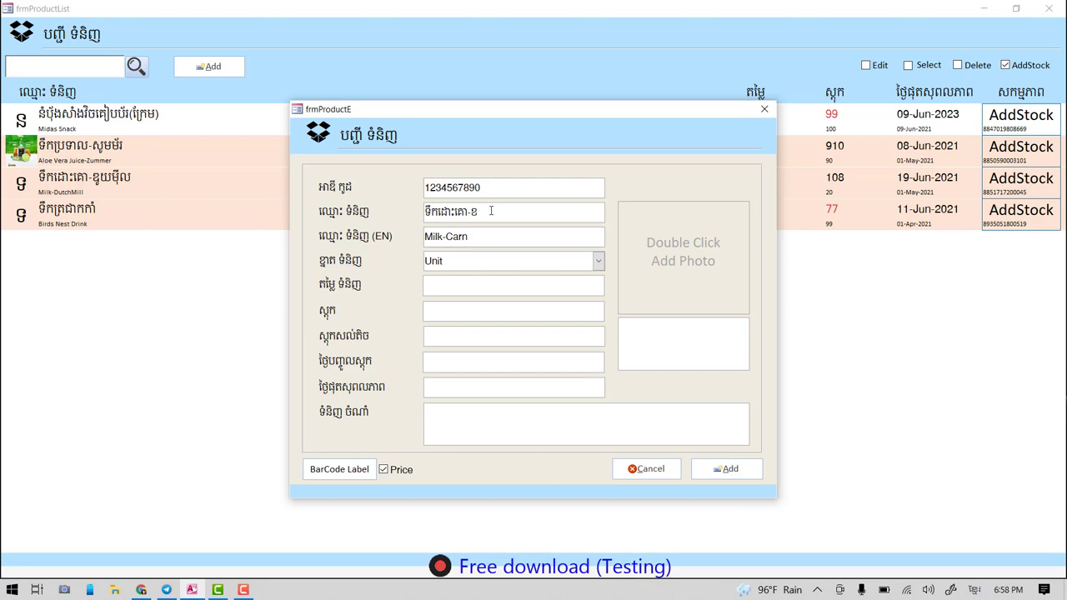
{"action": "type", "text": "ោន"}
- Edit the unit list items, then choose កំប៉ុង (can) as Milk-Carn's unit
{"action": "left_click", "coordinate": [598, 261]}
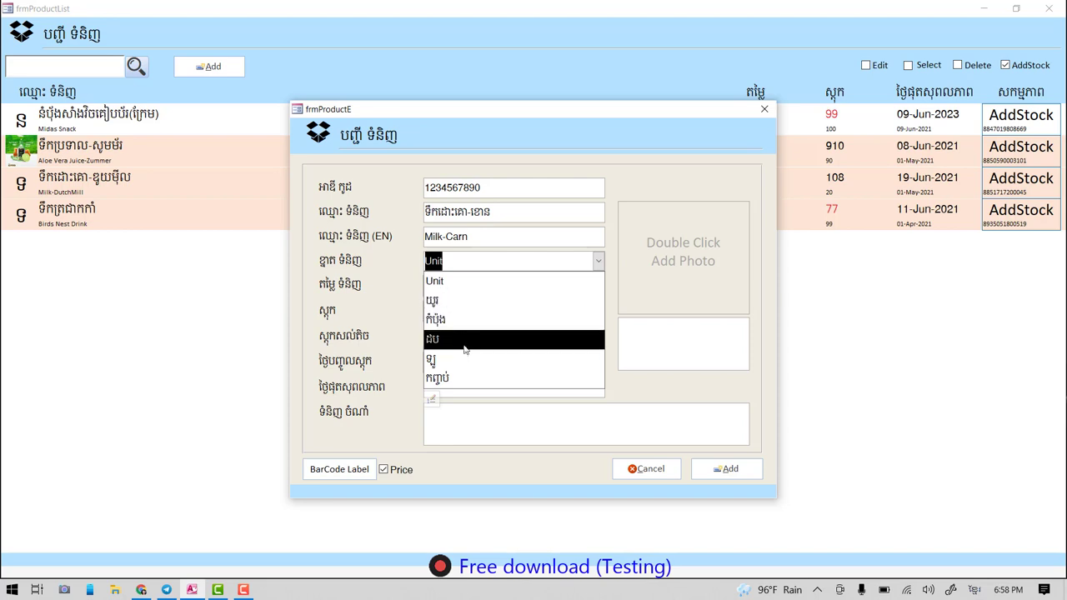
{"action": "left_click", "coordinate": [449, 320]}
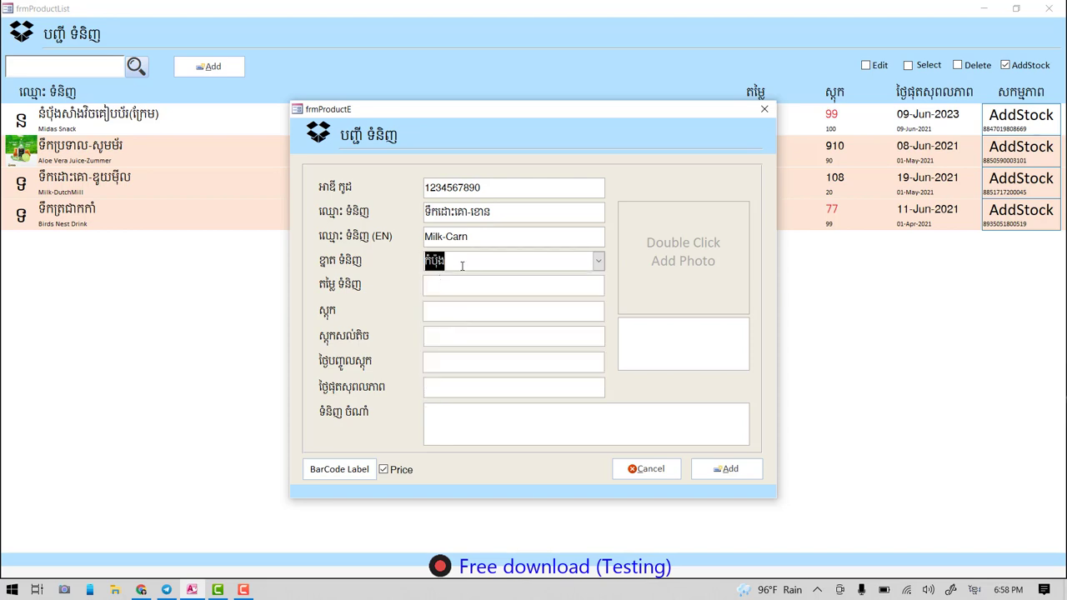
{"action": "left_click", "coordinate": [489, 260]}
{"action": "left_click", "coordinate": [598, 263]}
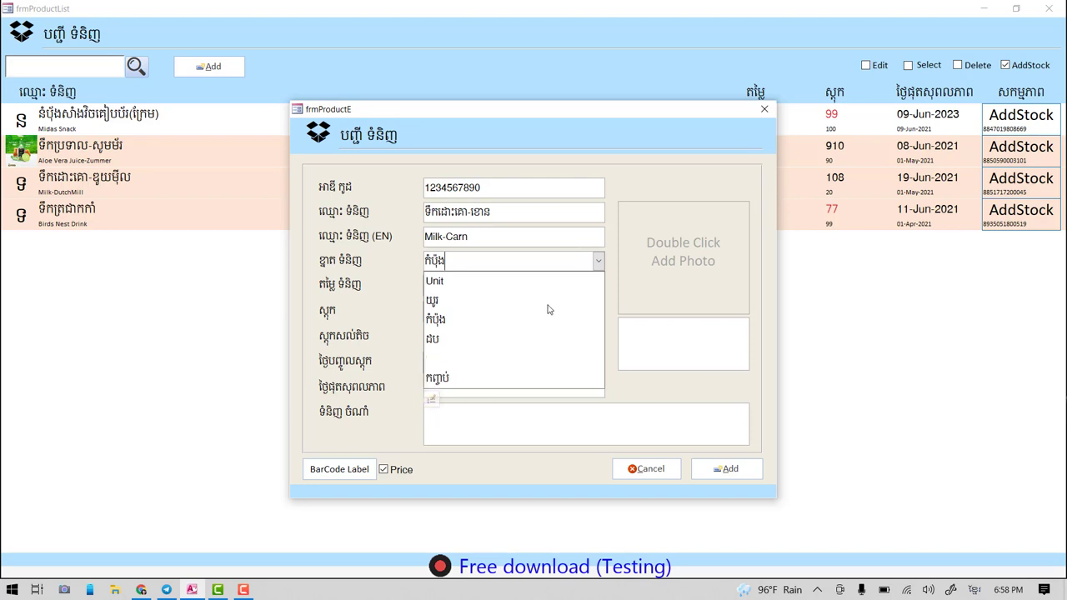
{"action": "left_click", "coordinate": [599, 263]}
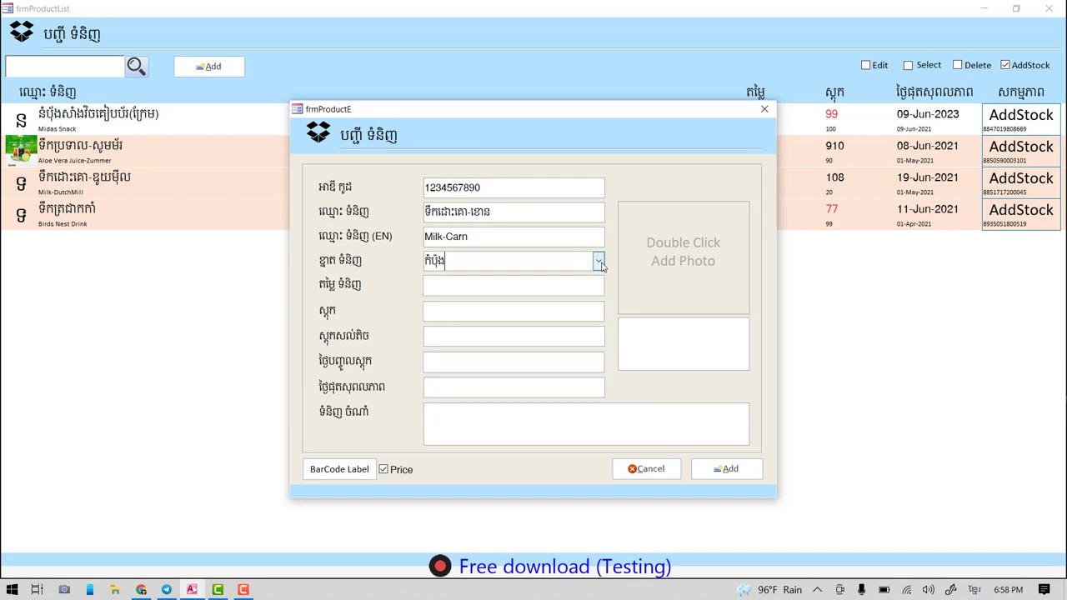
{"action": "left_click", "coordinate": [598, 263]}
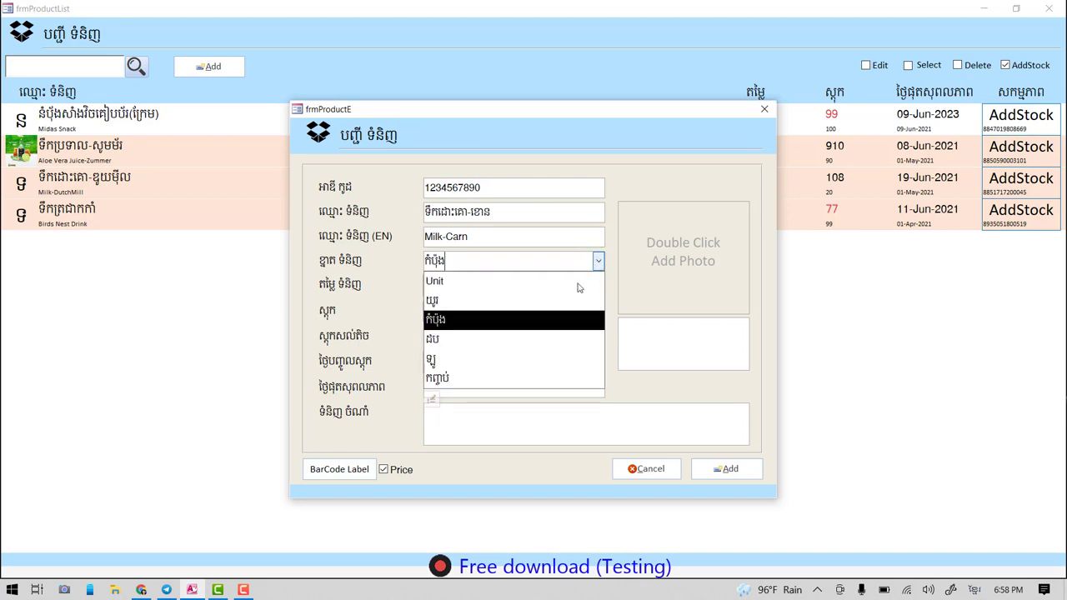
{"action": "left_click", "coordinate": [430, 401]}
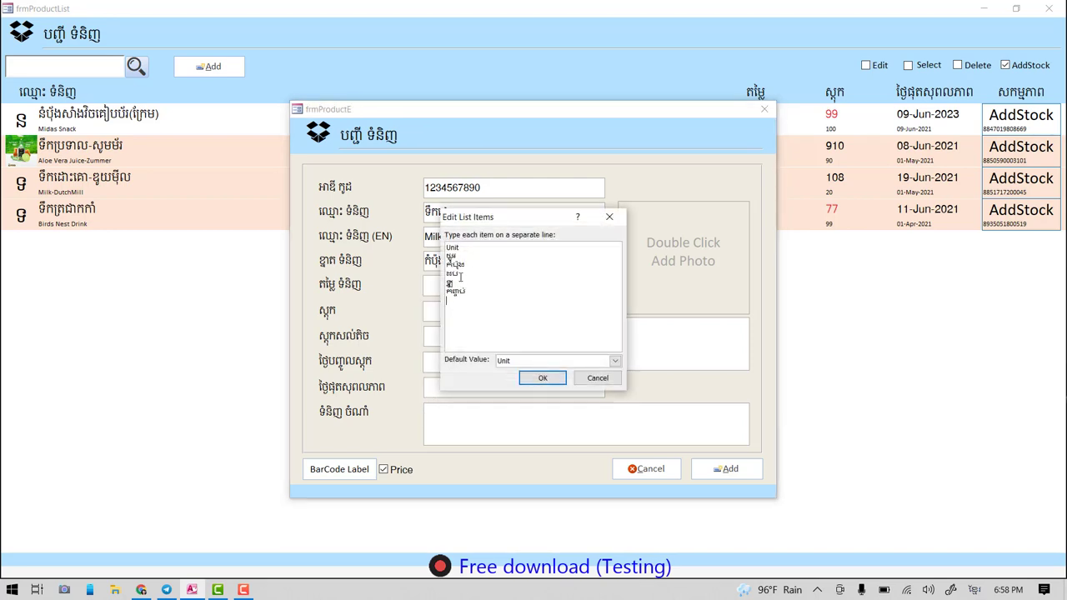
{"action": "type", "text": "ថ"}
{"action": "left_click", "coordinate": [543, 380]}
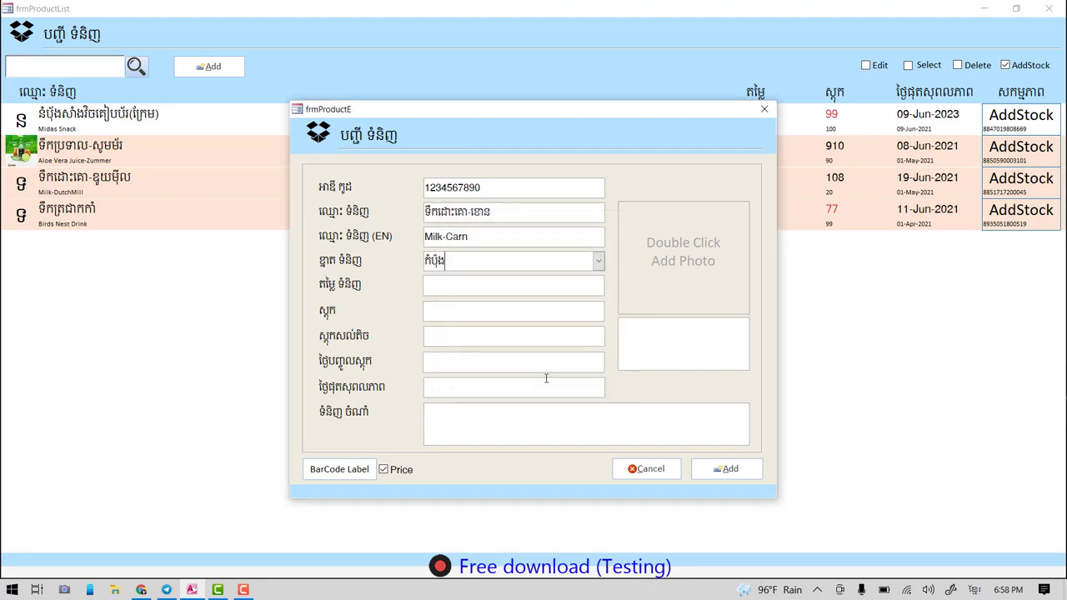
{"action": "left_click", "coordinate": [598, 261]}
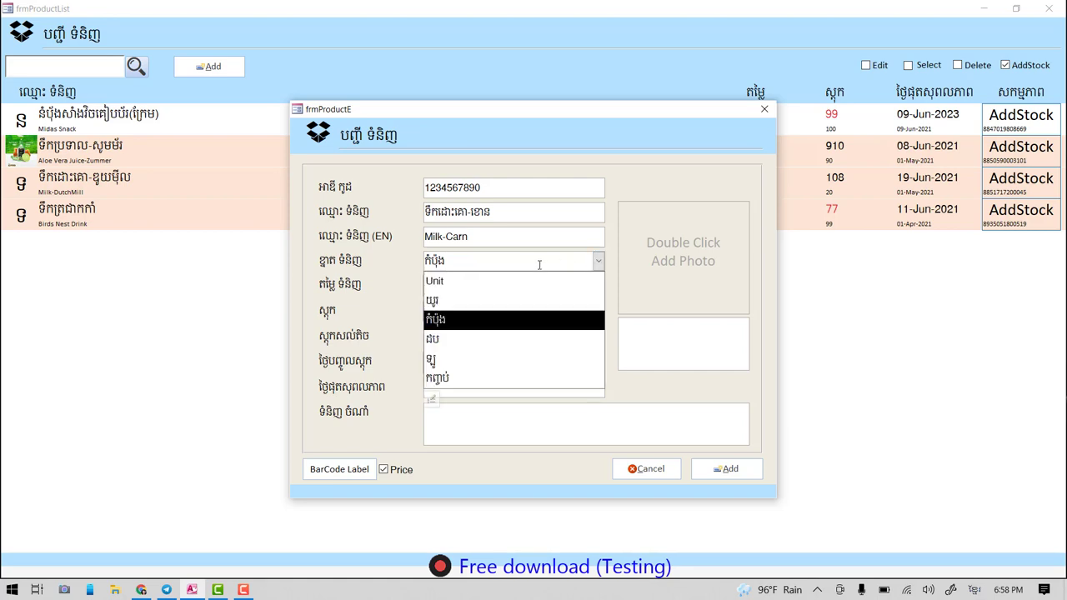
{"action": "left_click", "coordinate": [442, 321]}
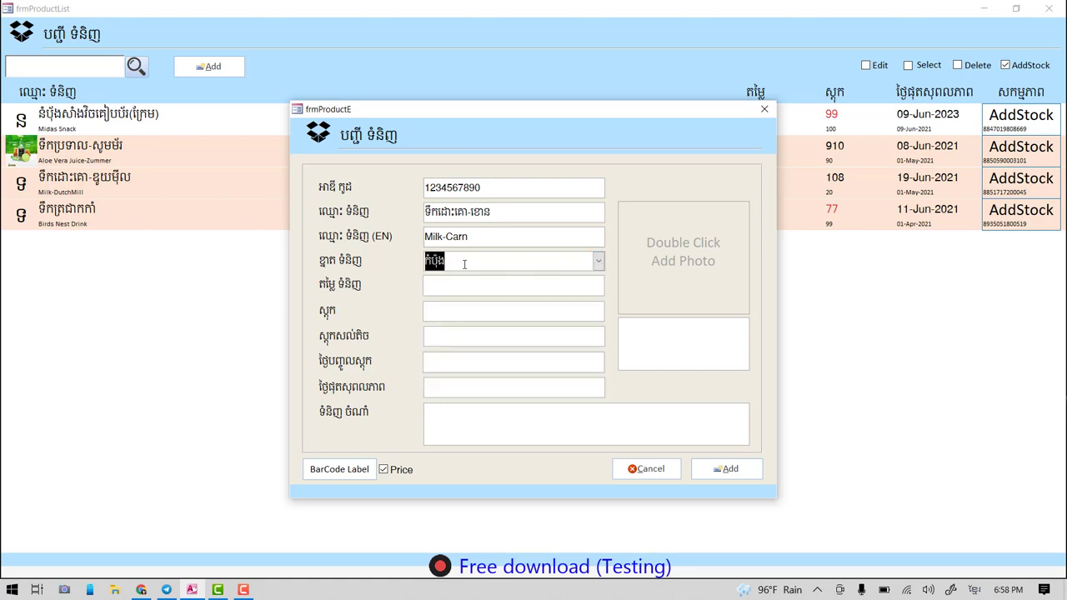
- Enter price 0.40, stock quantity 1000 and minimum stock 100
{"action": "left_click", "coordinate": [467, 284]}
{"action": "type", "text": "0"}
{"action": "type", "text": "១"}
{"action": "key", "text": "BackSpace"}
{"action": "key", "text": "BackSpace"}
{"action": "key", "text": "alt+shift"}
{"action": "type", "text": "0.4"}
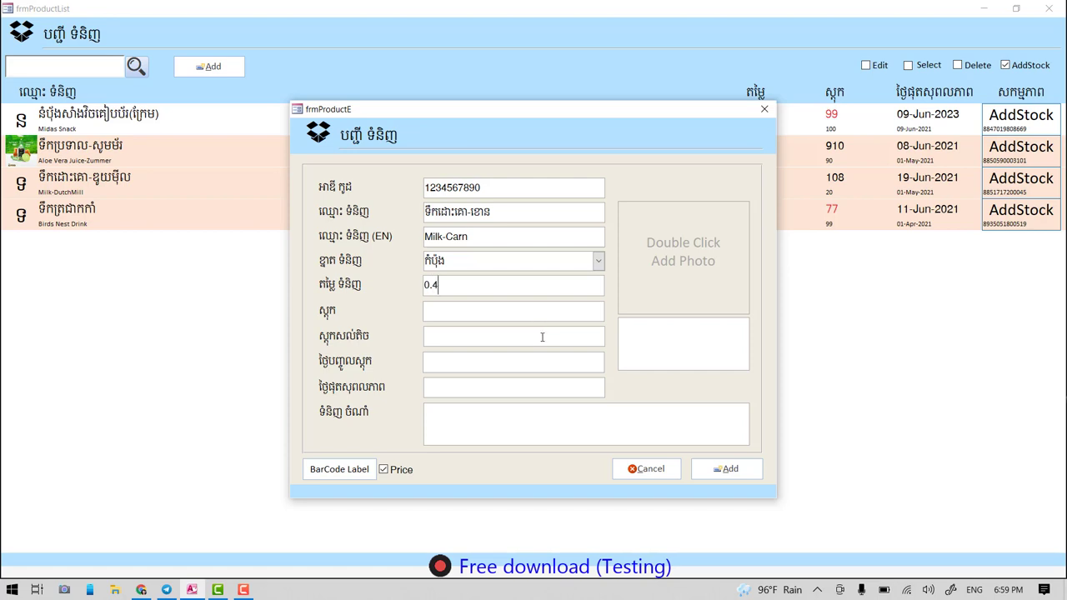
{"action": "left_click", "coordinate": [472, 309]}
{"action": "type", "text": "1000"}
{"action": "key", "text": "BackSpace"}
{"action": "type", "text": "0"}
{"action": "left_click", "coordinate": [486, 334]}
{"action": "type", "text": "100"}
- Set stock date 19-Jun-2021 and expiry 19-Jun-2023, then type a description note
{"action": "left_click", "coordinate": [464, 362]}
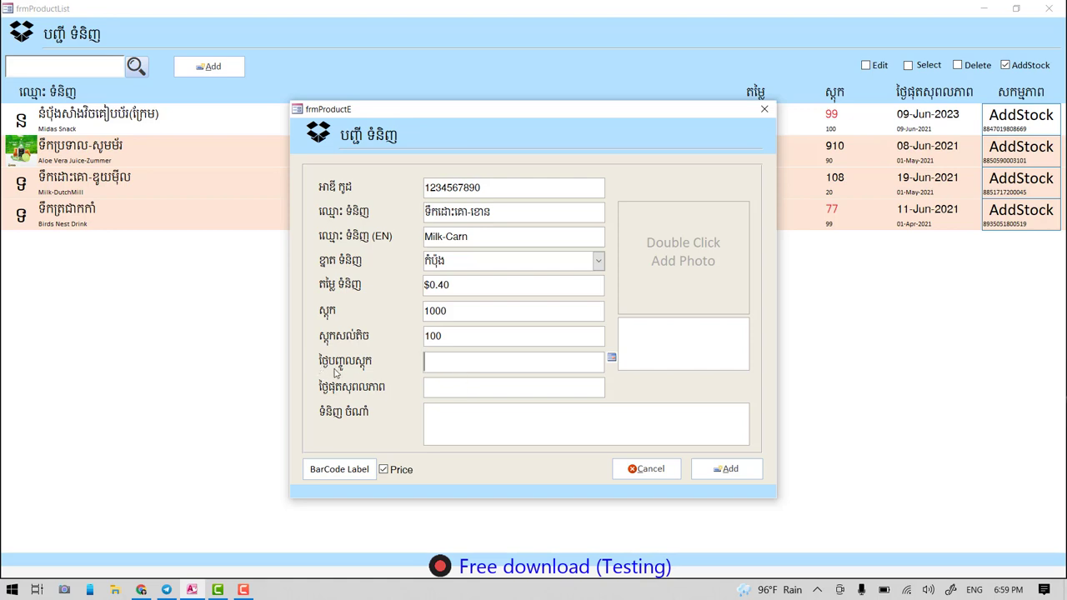
{"action": "left_click", "coordinate": [611, 359]}
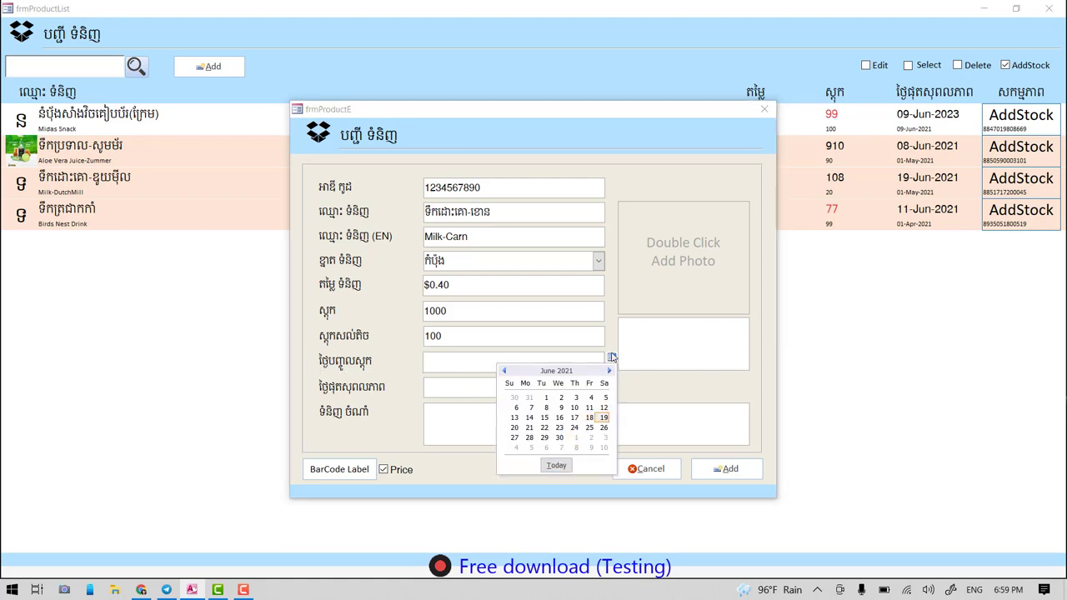
{"action": "left_click", "coordinate": [555, 465]}
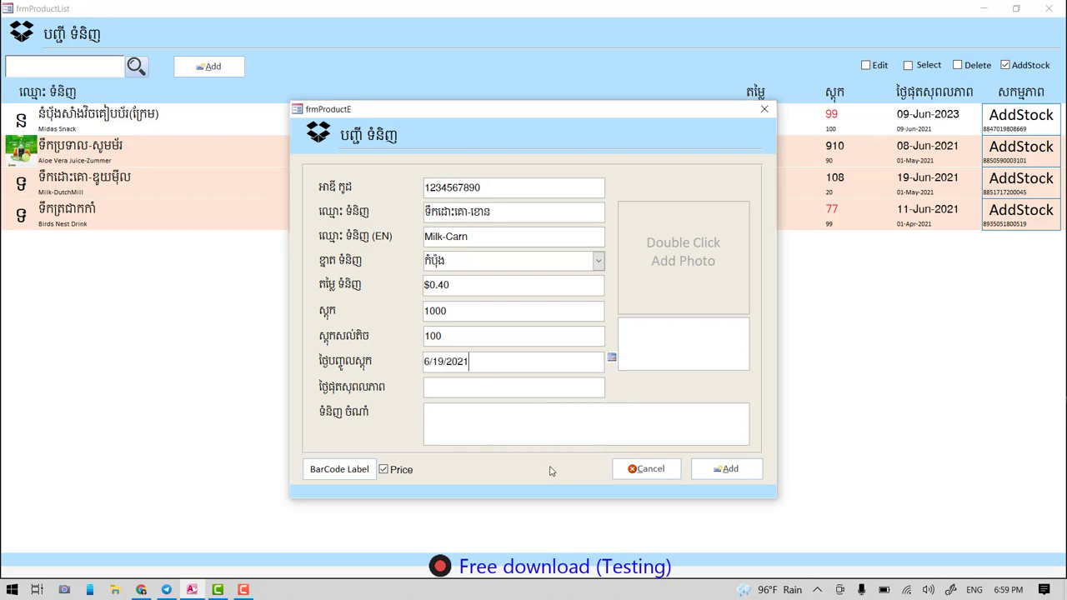
{"action": "left_click", "coordinate": [457, 384]}
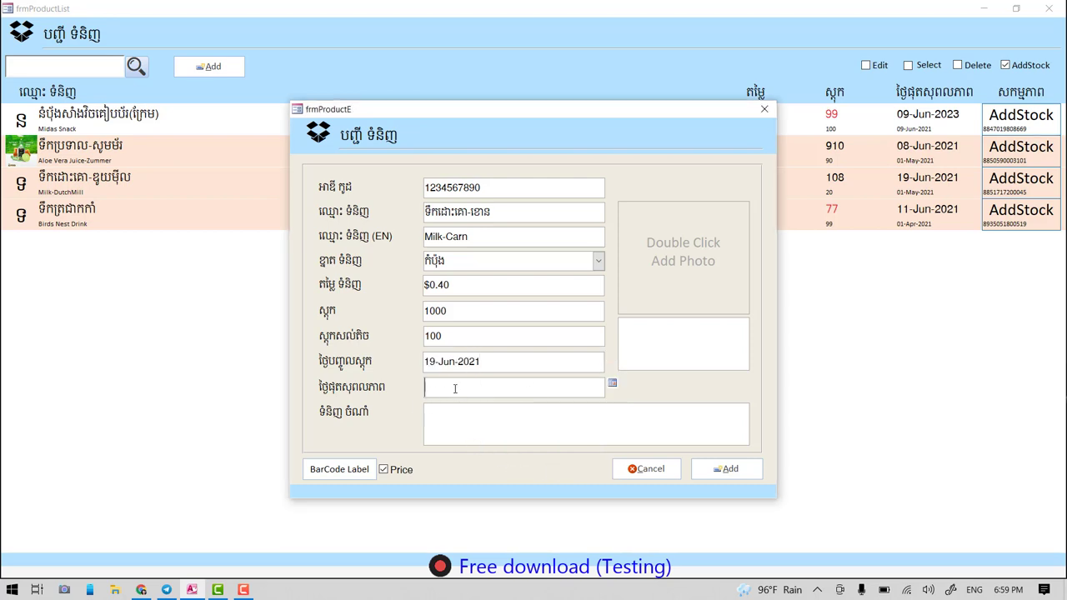
{"action": "left_click", "coordinate": [611, 383]}
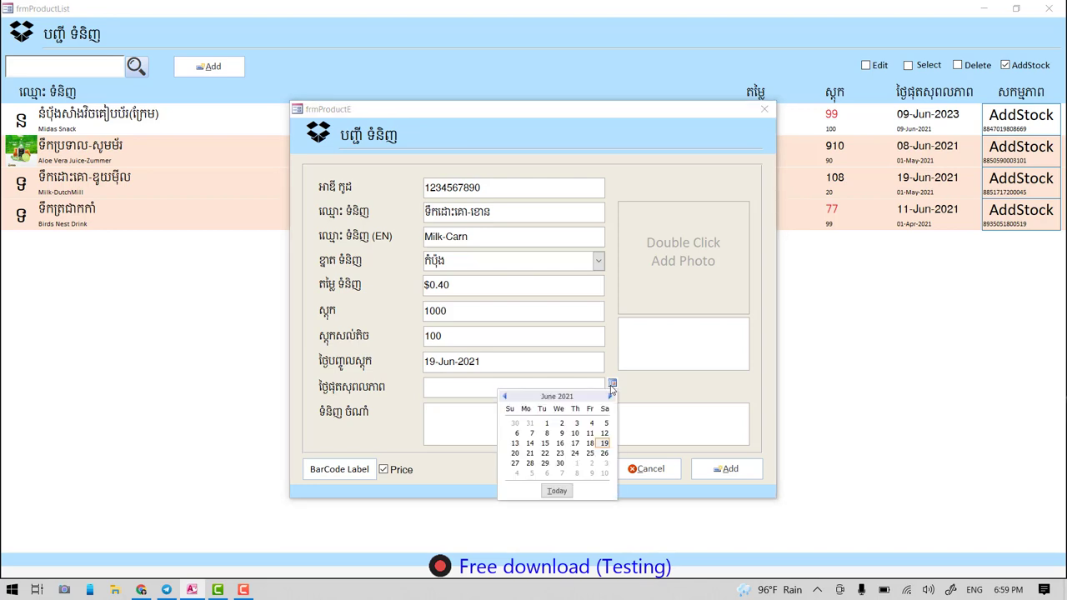
{"action": "left_click", "coordinate": [555, 491]}
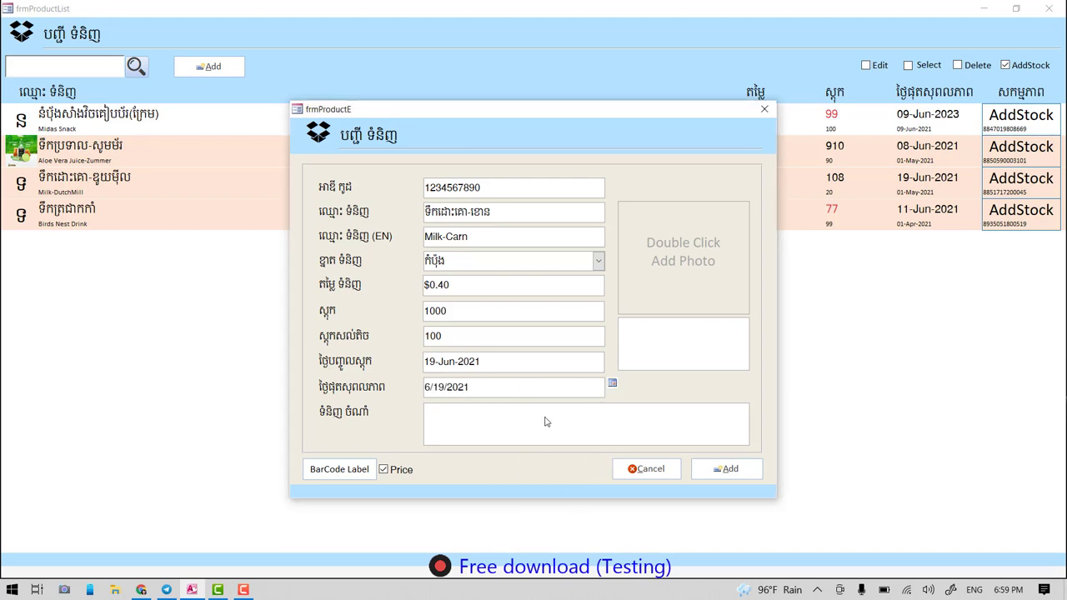
{"action": "key", "text": "BackSpace"}
{"action": "type", "text": "3"}
{"action": "left_click", "coordinate": [509, 418]}
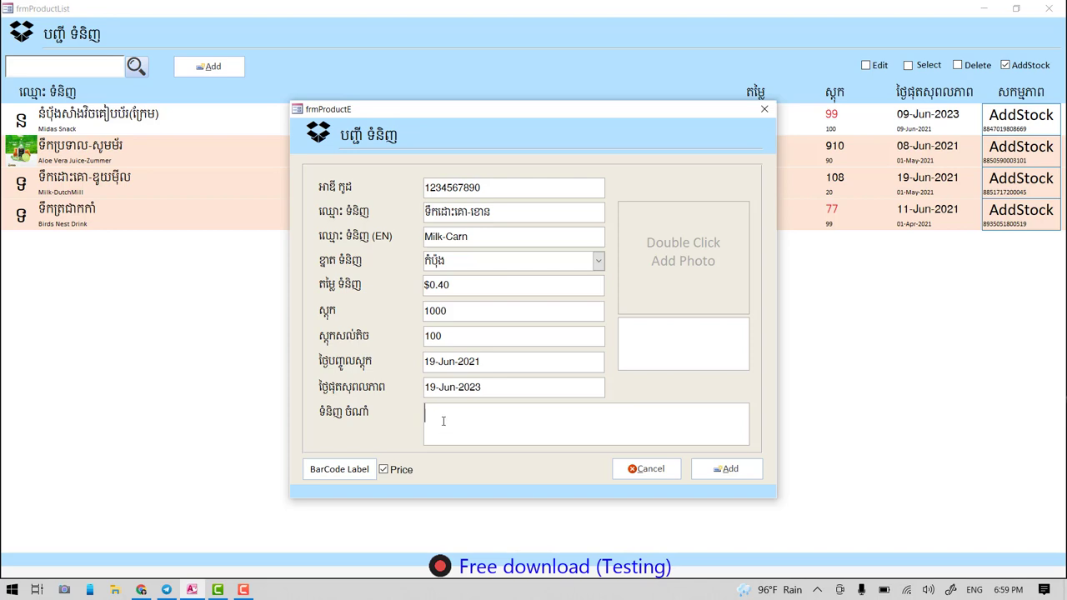
{"action": "type", "text": "gsegshrhrdyhe5u"}
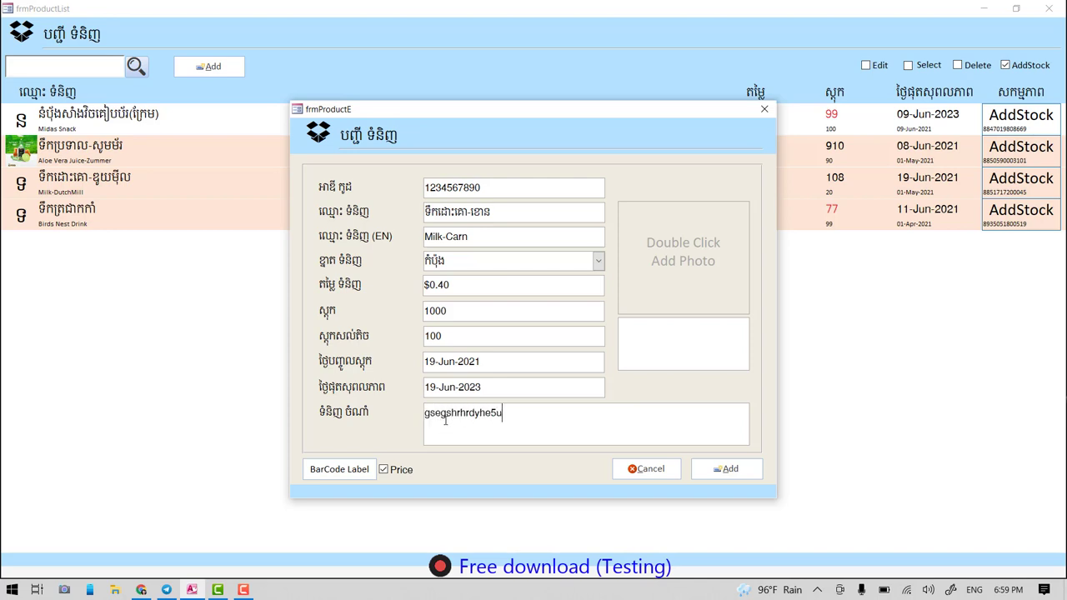
{"action": "type", "text": "dzhbsdyhr"}
- Attach photo 226024-43-b to Milk-Carn and add the product to the list
{"action": "double_click", "coordinate": [679, 255]}
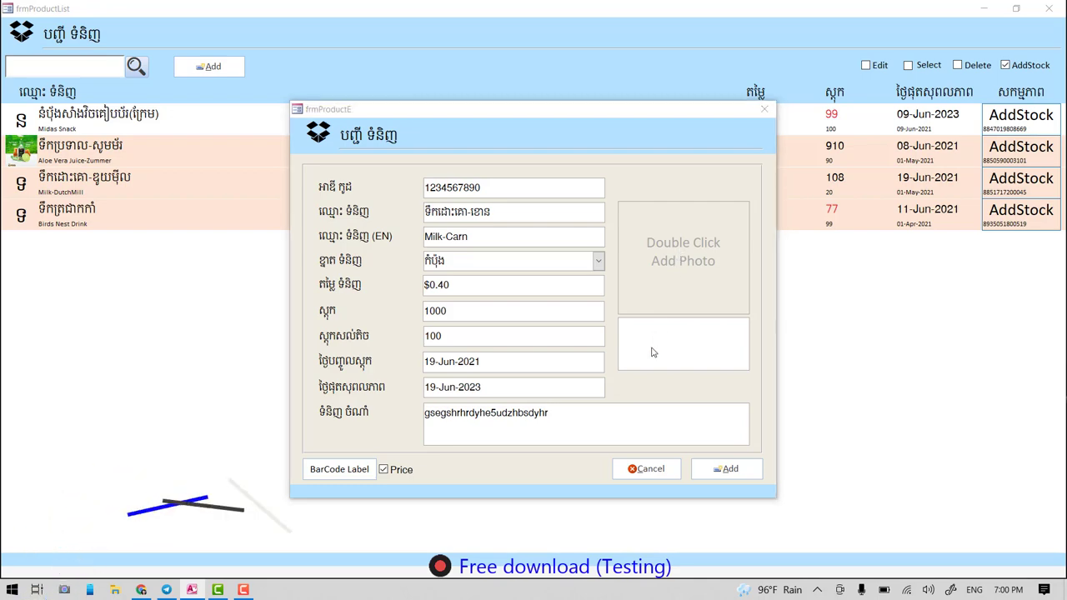
{"action": "scroll", "coordinate": [790, 300], "scroll_direction": "down", "scroll_amount": 5}
{"action": "scroll", "coordinate": [790, 300], "scroll_direction": "up", "scroll_amount": 5}
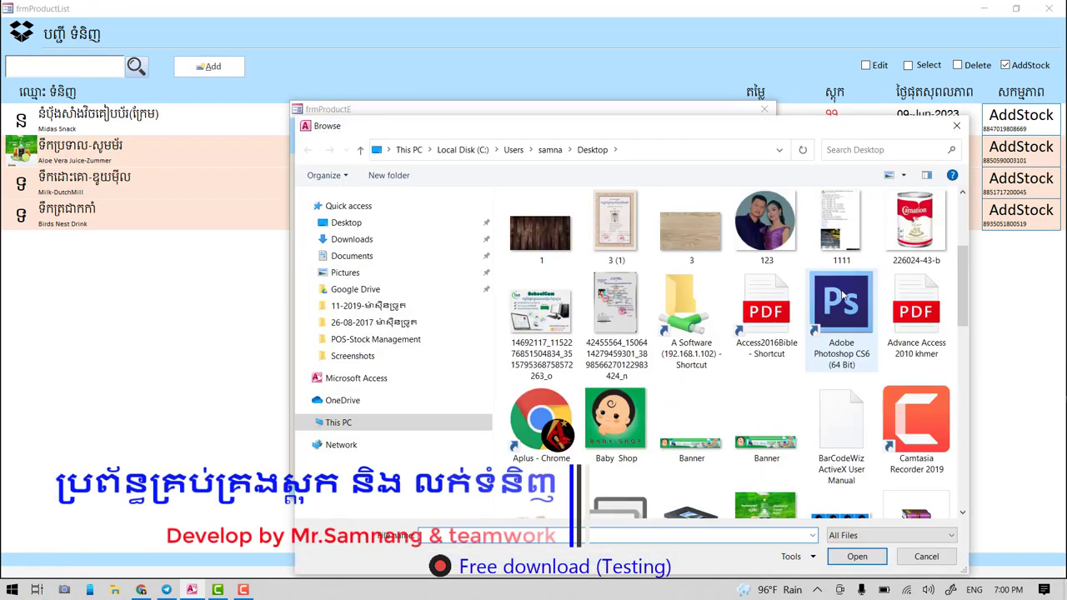
{"action": "left_click", "coordinate": [914, 233]}
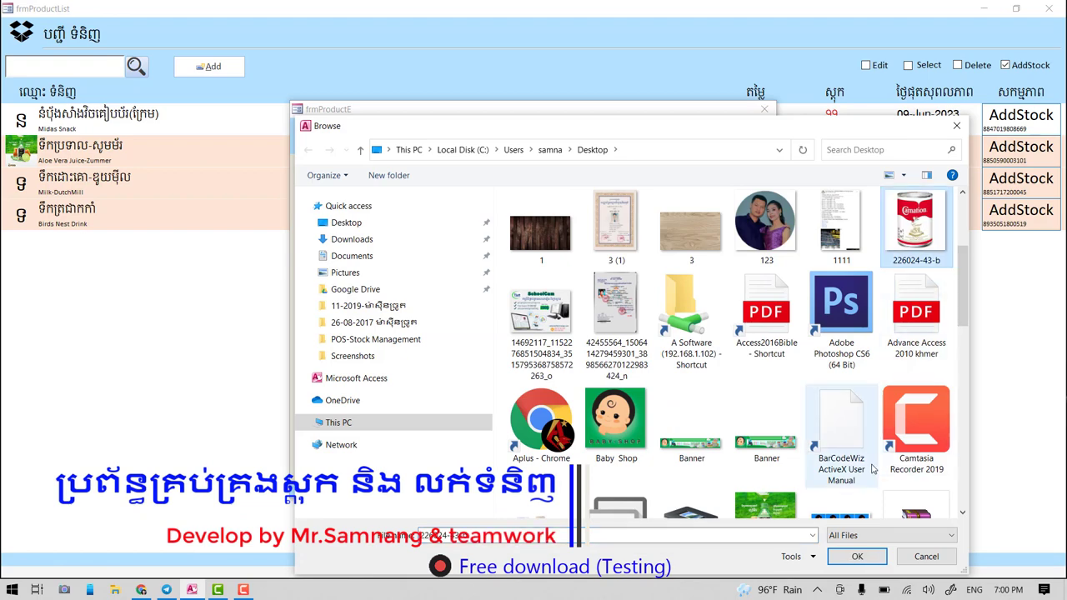
{"action": "left_click", "coordinate": [859, 561]}
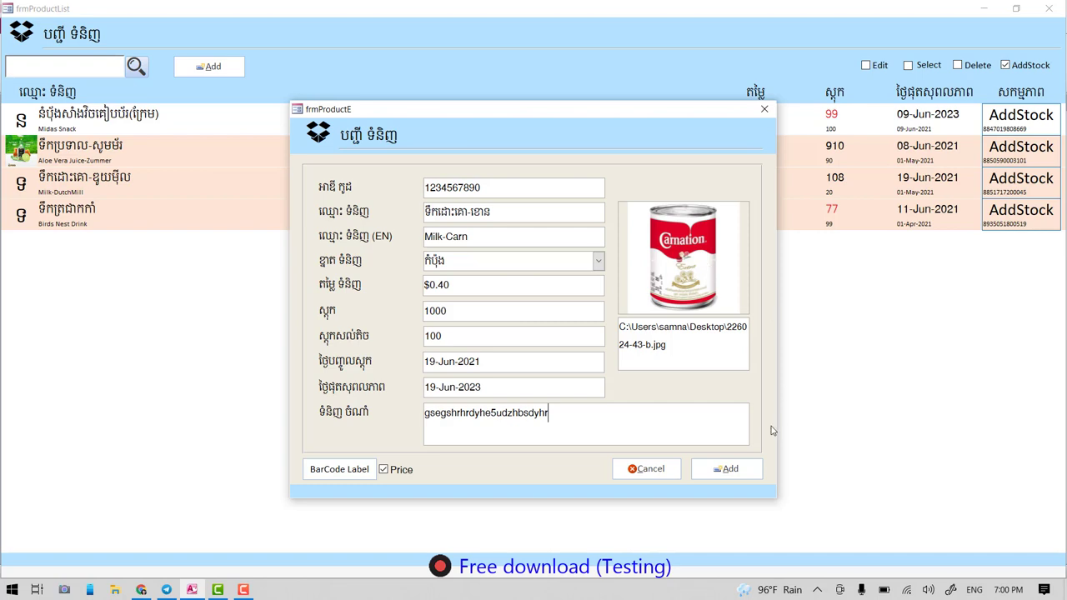
{"action": "left_click", "coordinate": [727, 471]}
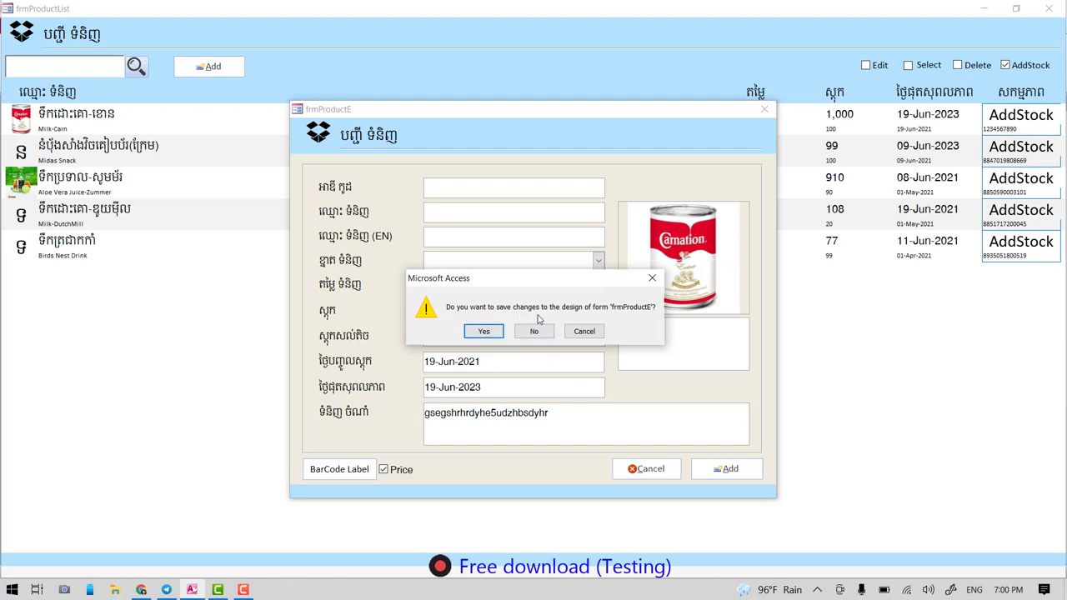
- Save the form design, then check Milk-Carn's stock 1,000 and minimum 100 in the list
{"action": "left_click", "coordinate": [486, 332]}
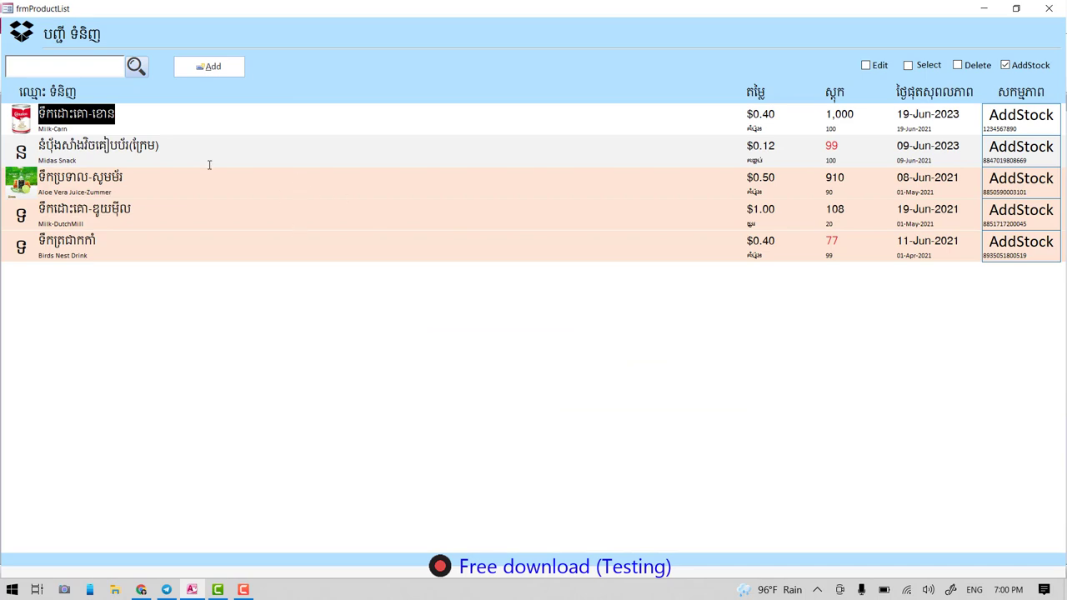
{"action": "left_click", "coordinate": [100, 148]}
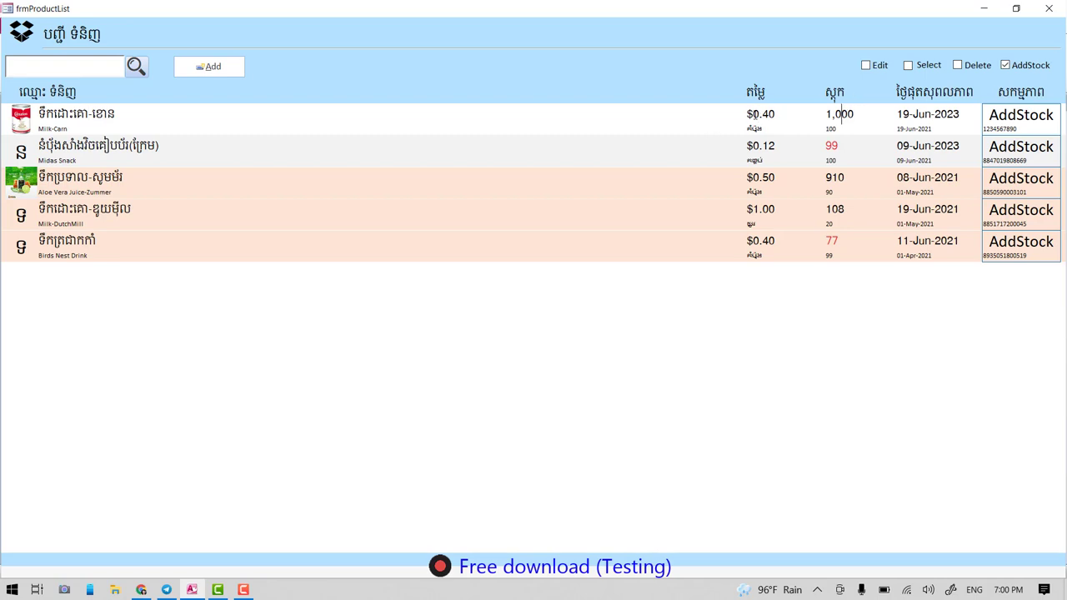
{"action": "left_click_drag", "start_coordinate": [854, 114], "coordinate": [825, 114]}
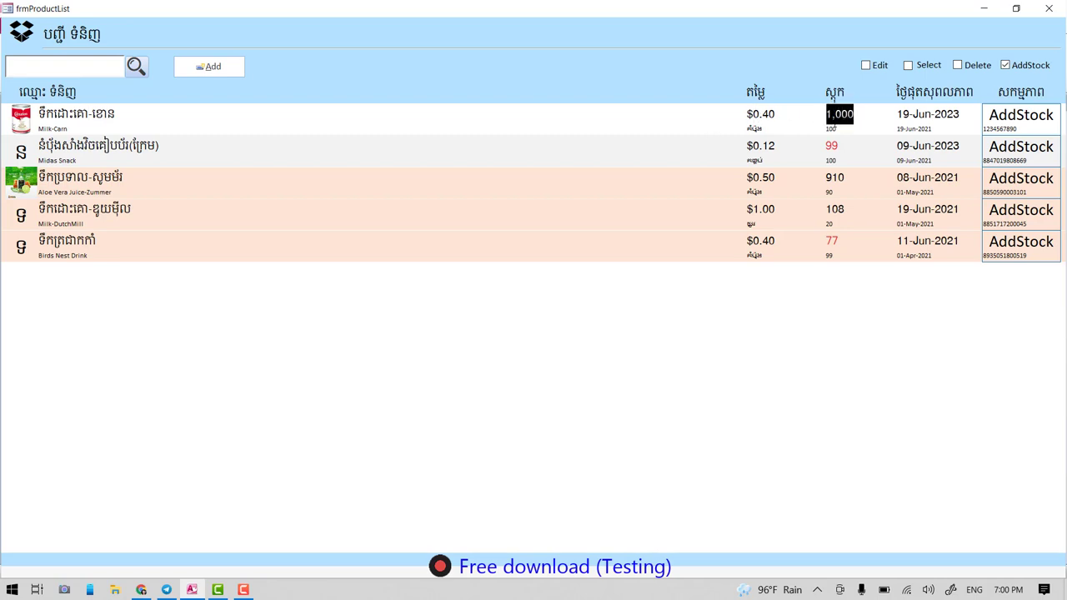
{"action": "left_click", "coordinate": [831, 124]}
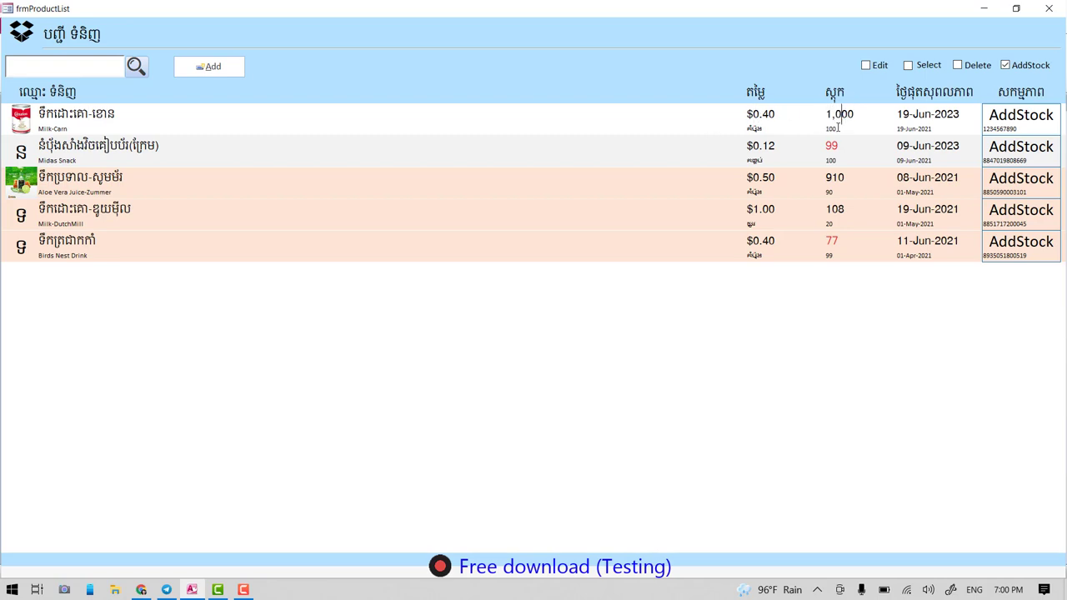
{"action": "left_click_drag", "start_coordinate": [838, 127], "coordinate": [825, 128]}
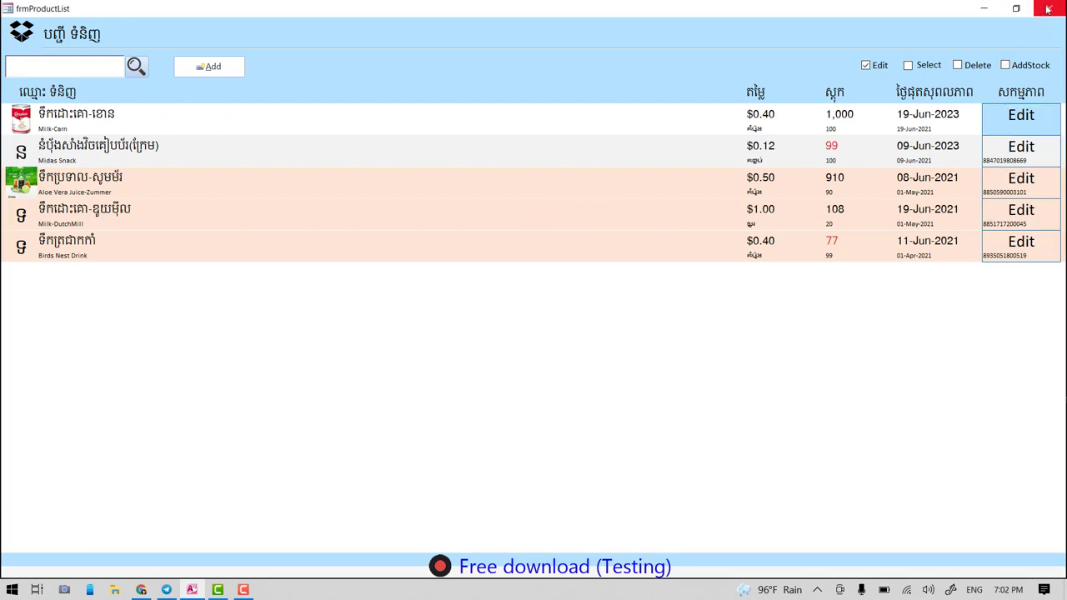
- Close the product list window and refresh the desktop
{"action": "left_click", "coordinate": [1048, 9]}
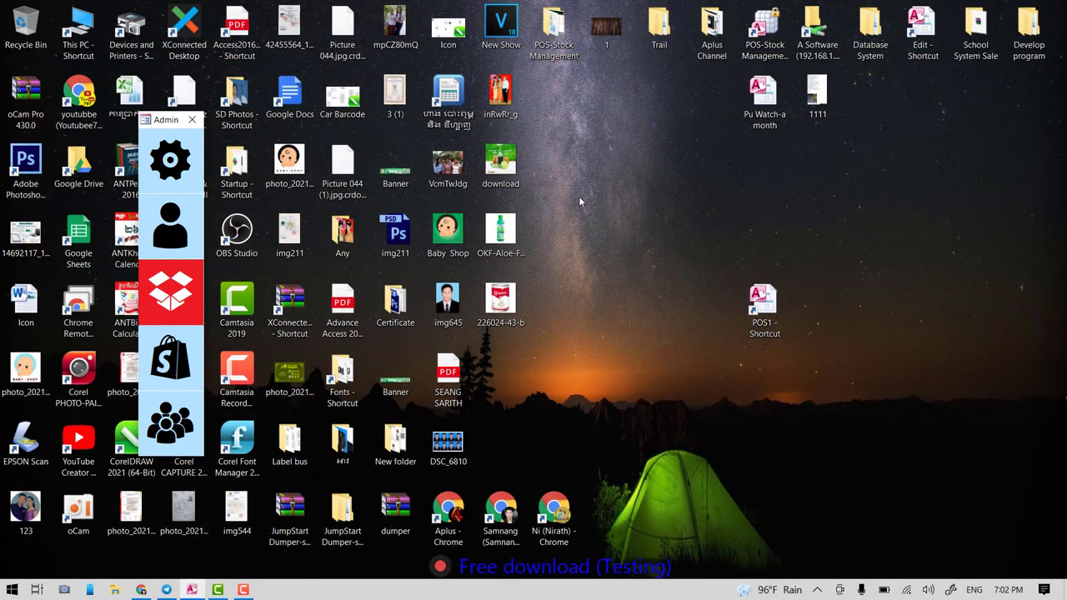
{"action": "right_click", "coordinate": [626, 142]}
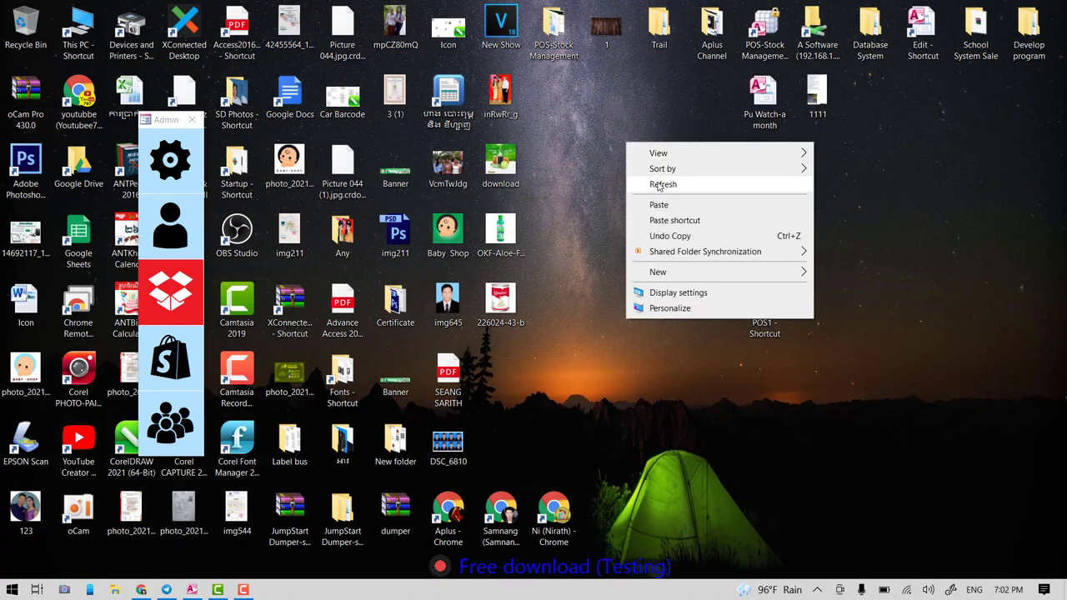
{"action": "left_click", "coordinate": [664, 187]}
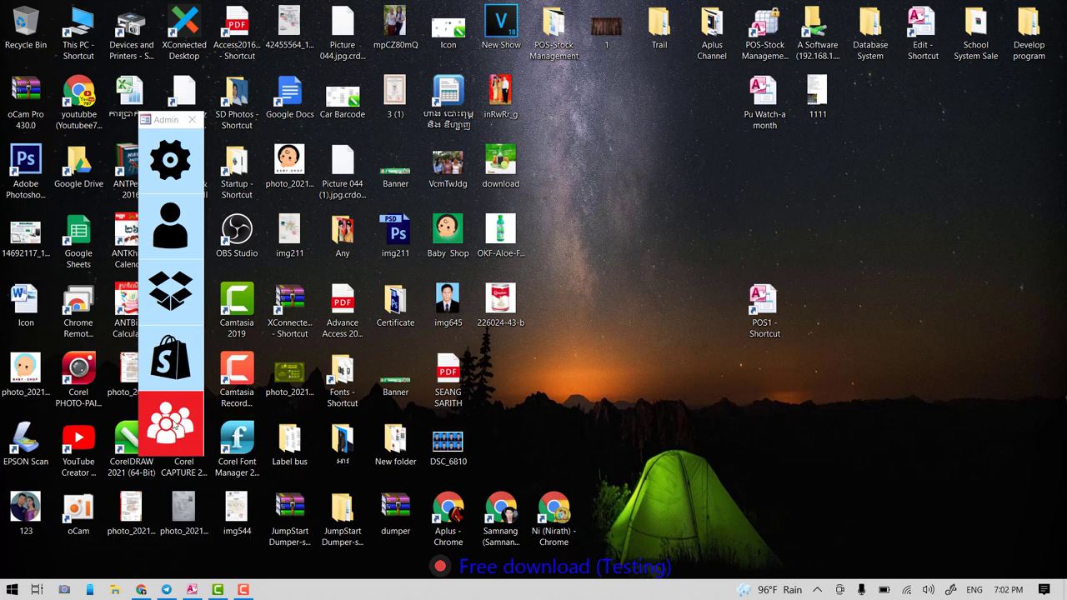
- Open the customer list and view customer 0003's edit form, closing it unchanged
{"action": "left_click", "coordinate": [166, 427]}
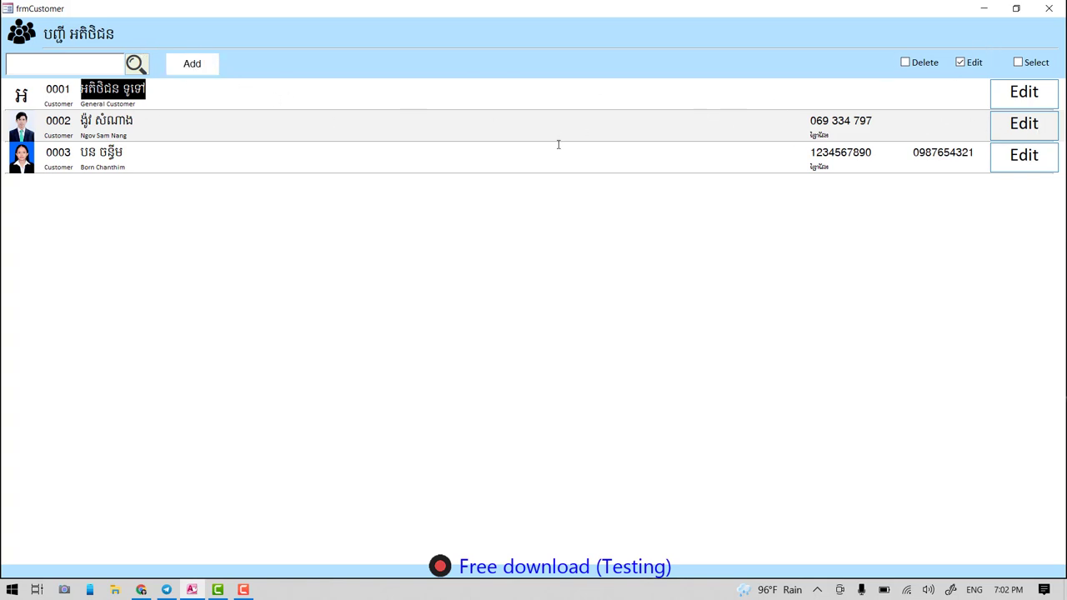
{"action": "left_click", "coordinate": [1024, 156]}
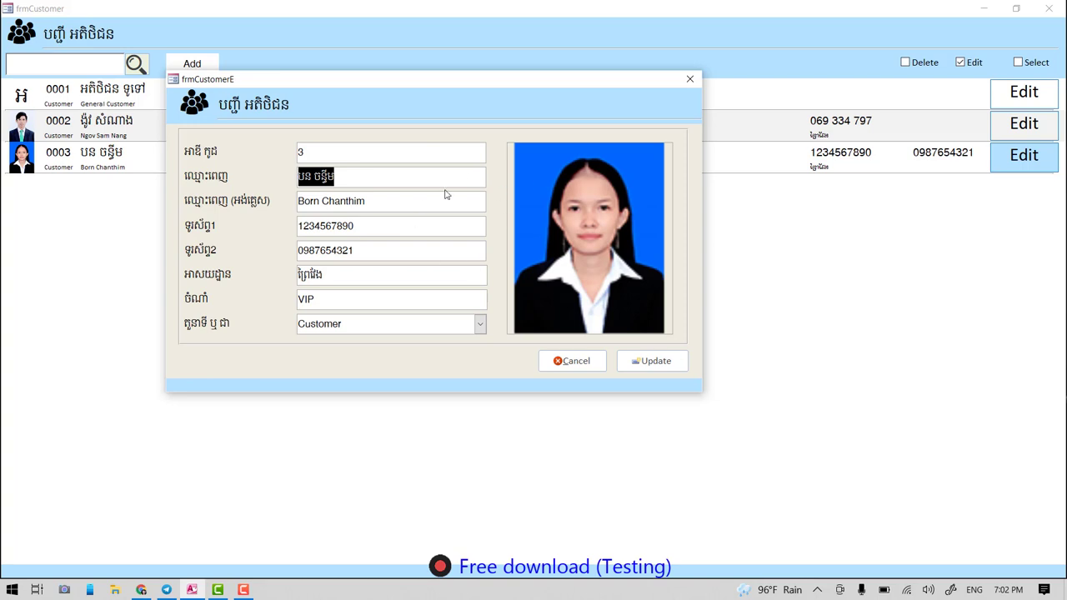
{"action": "left_click", "coordinate": [690, 78]}
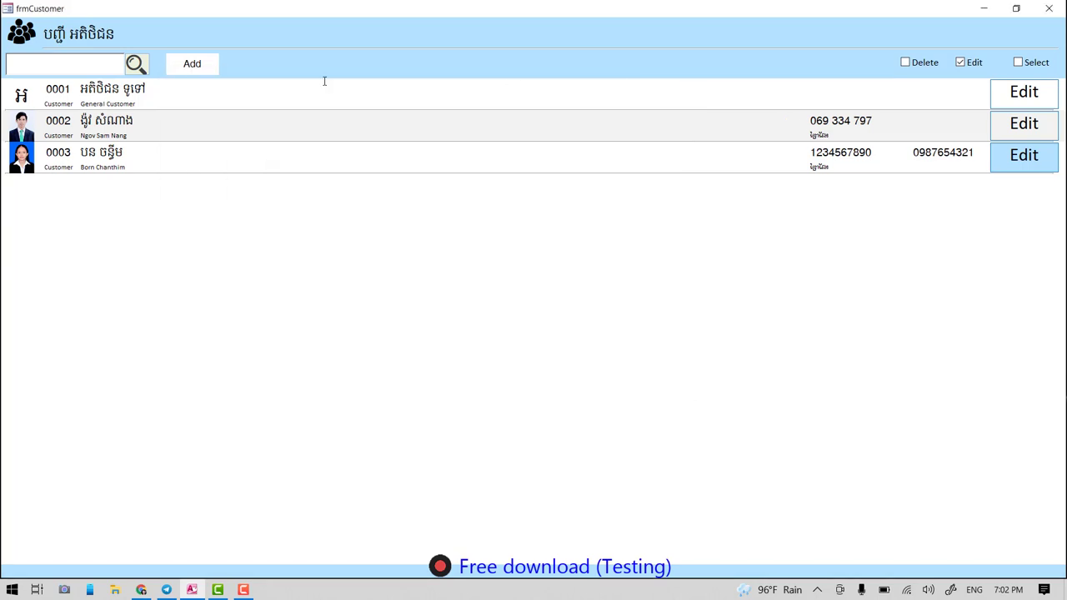
- Start a new customer and enter the customer's Khmer and English names
{"action": "left_click", "coordinate": [195, 67]}
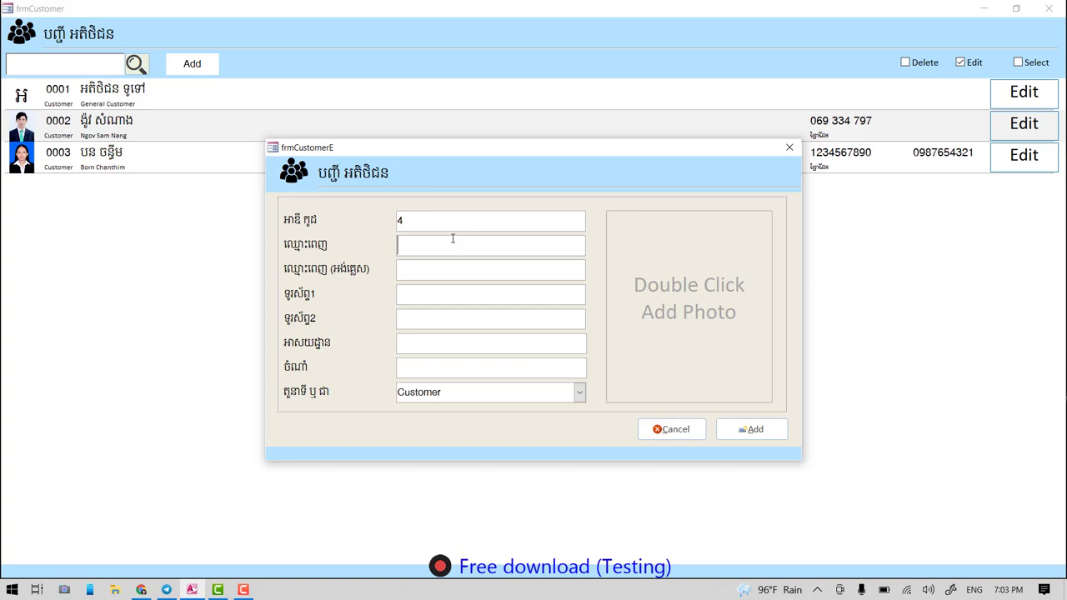
{"action": "type", "text": "k"}
{"action": "key", "text": "BackSpace"}
{"action": "key", "text": "Tab"}
{"action": "key", "text": "alt+shift"}
- Fill in two phone numbers, an address and a note, then save customer 0004
{"action": "key", "text": "Tab"}
{"action": "type", "text": "12345678"}
{"action": "key", "text": "Tab"}
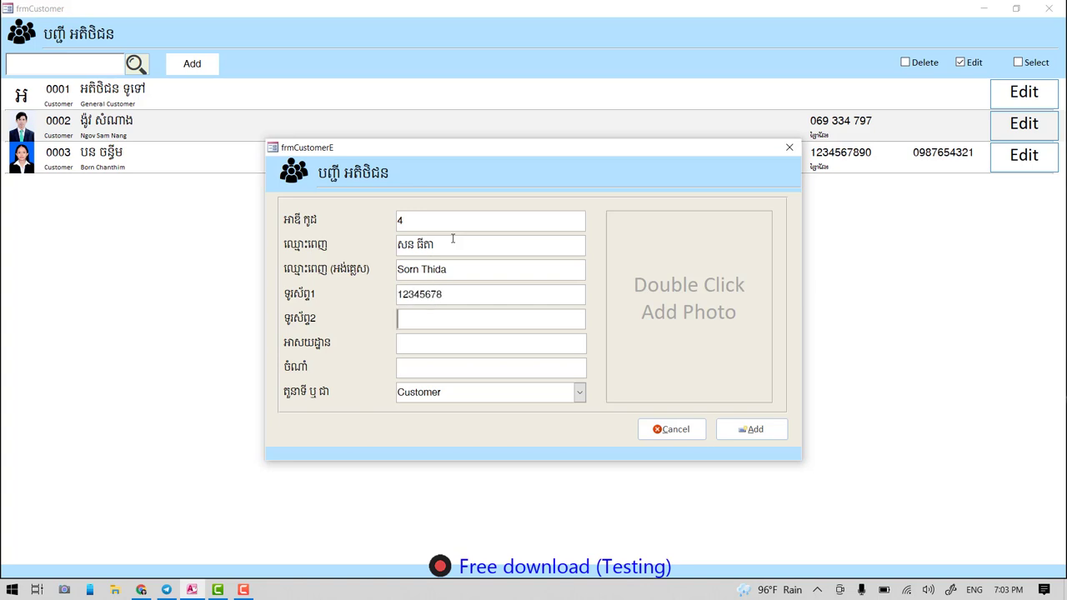
{"action": "type", "text": "876543218"}
{"action": "key", "text": "BackSpace"}
{"action": "type", "text": "ព្រៃវែង"}
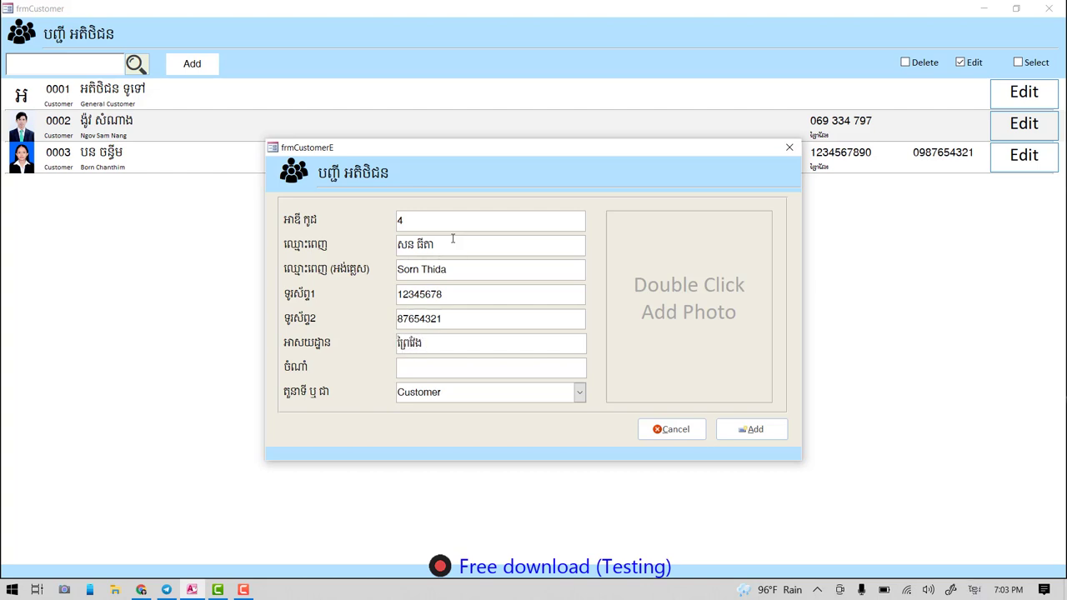
{"action": "left_click", "coordinate": [473, 368]}
{"action": "type", "text": "េសហយសហយហ"}
{"action": "left_click", "coordinate": [758, 429]}
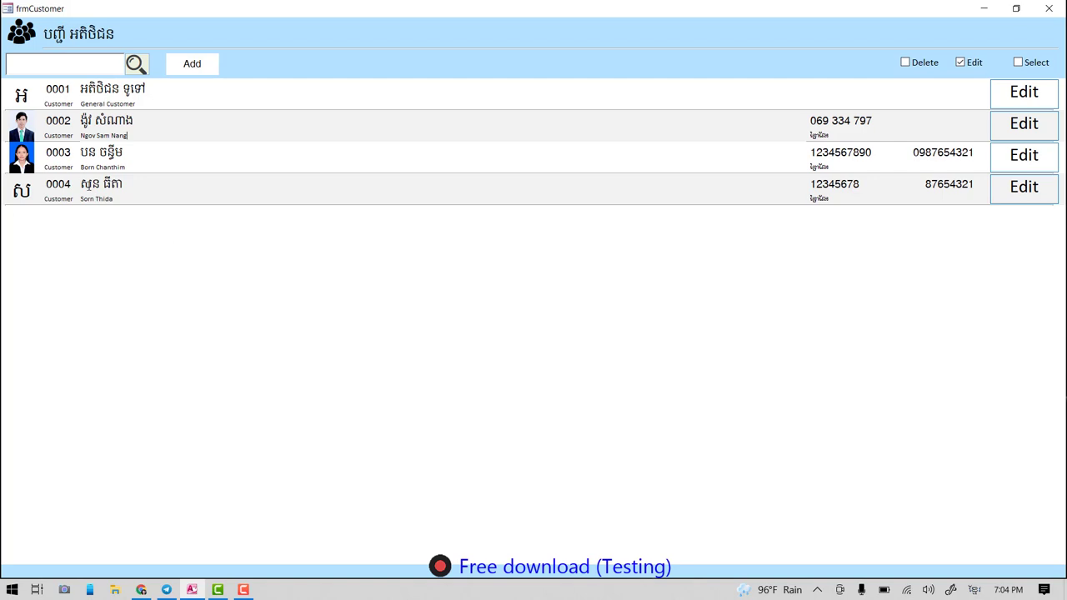
- Open customer 0004's record and browse for a photo file
{"action": "left_click", "coordinate": [1018, 197]}
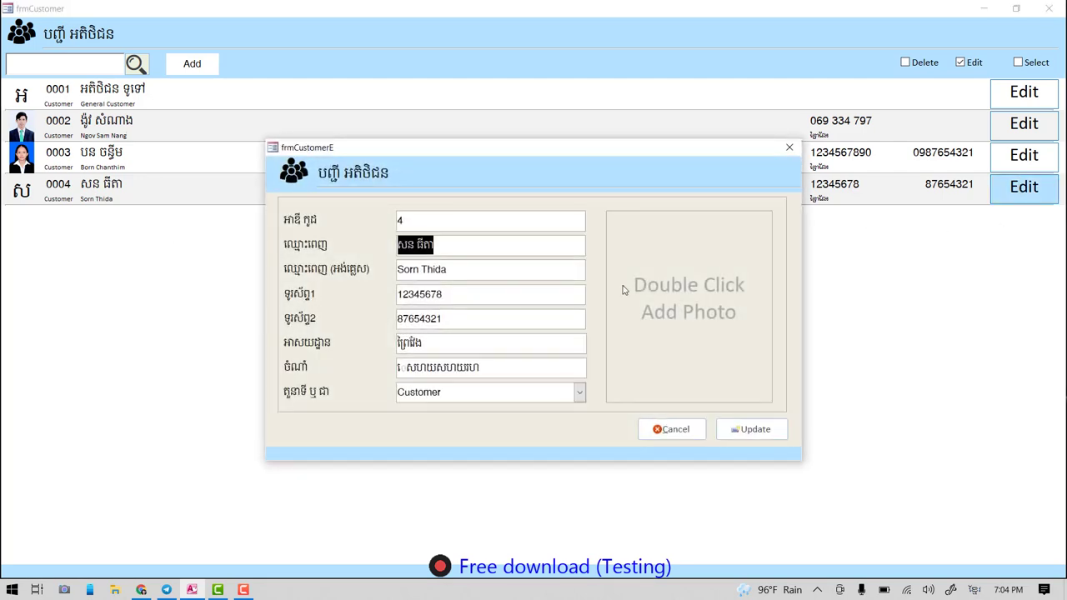
{"action": "double_click", "coordinate": [696, 295]}
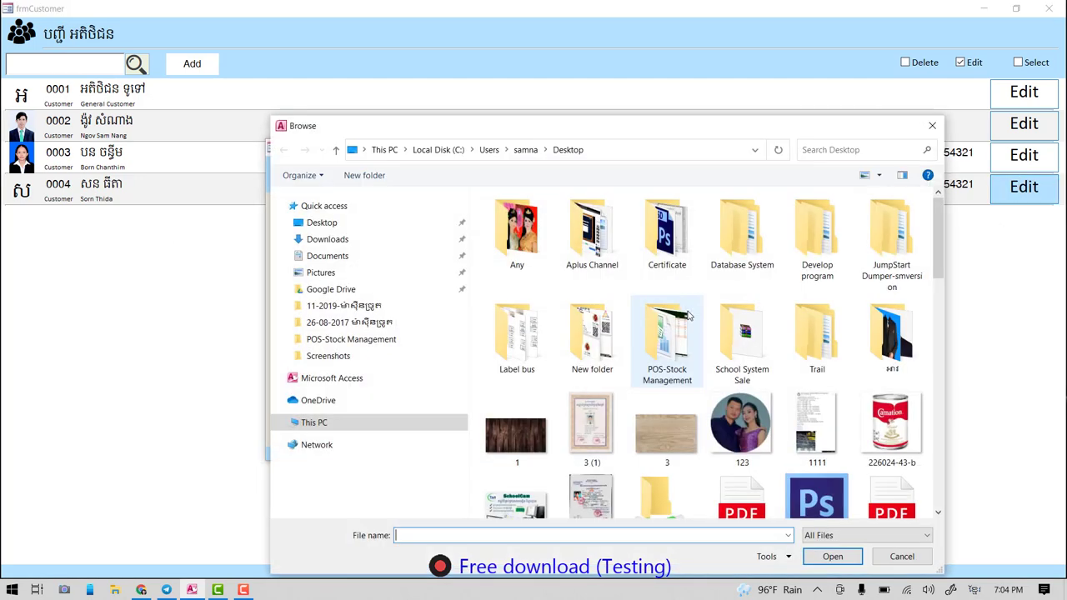
{"action": "scroll", "coordinate": [757, 373], "scroll_direction": "down", "scroll_amount": 2}
{"action": "scroll", "coordinate": [738, 383], "scroll_direction": "down", "scroll_amount": 4}
{"action": "scroll", "coordinate": [734, 387], "scroll_direction": "up", "scroll_amount": 2}
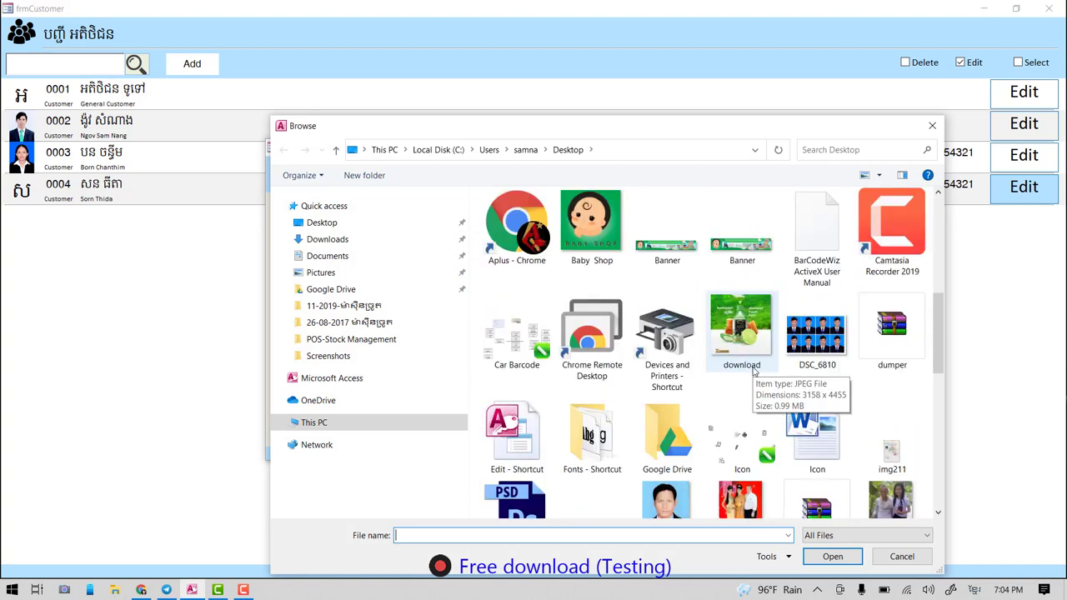
{"action": "scroll", "coordinate": [741, 367], "scroll_direction": "up", "scroll_amount": 4}
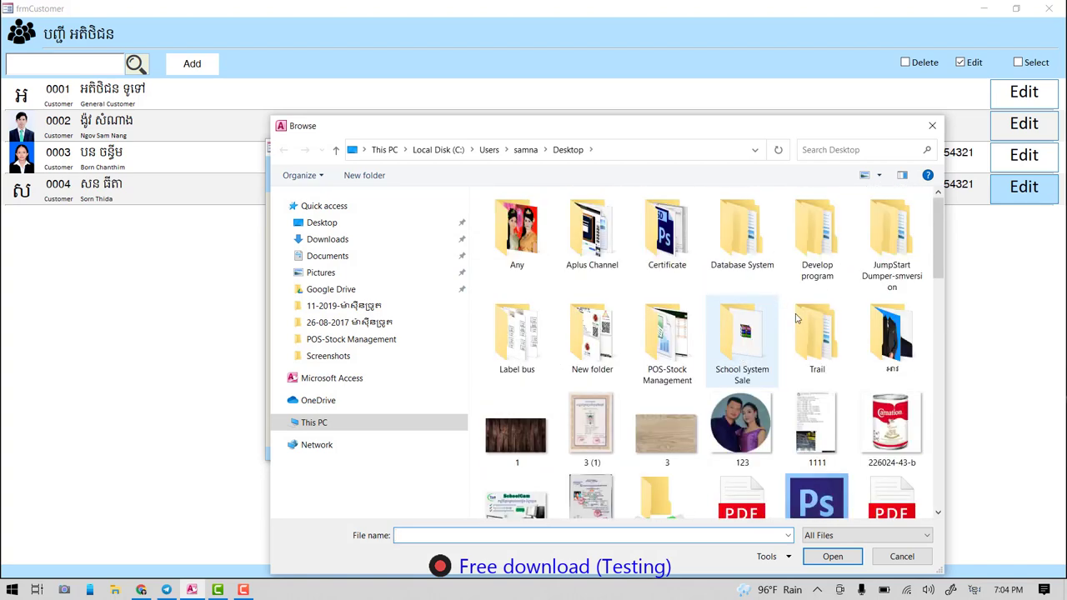
{"action": "scroll", "coordinate": [796, 321], "scroll_direction": "down", "scroll_amount": 3}
{"action": "scroll", "coordinate": [780, 414], "scroll_direction": "down", "scroll_amount": 2}
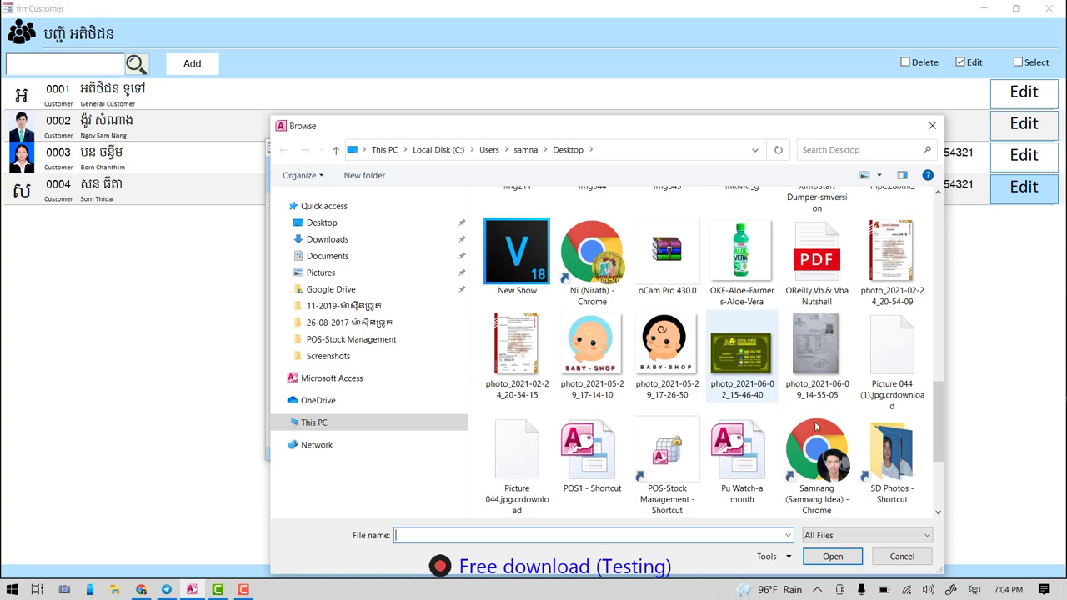
{"action": "scroll", "coordinate": [728, 392], "scroll_direction": "up", "scroll_amount": 5}
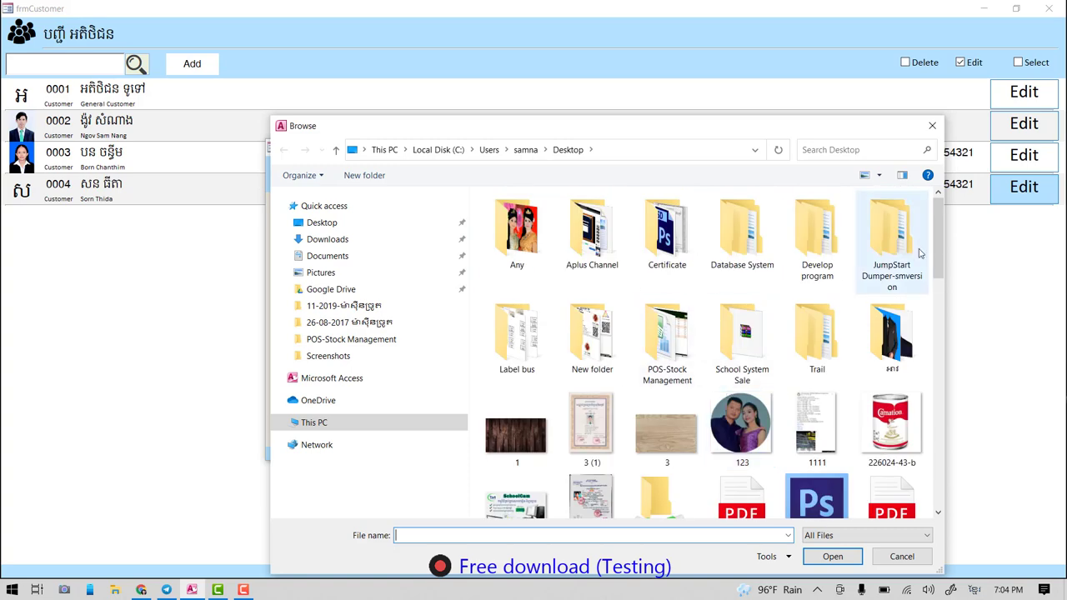
- Attach StuPhoto (6) from Database System > 1-Aplus International School > Student Photo and update the record
{"action": "double_click", "coordinate": [754, 229]}
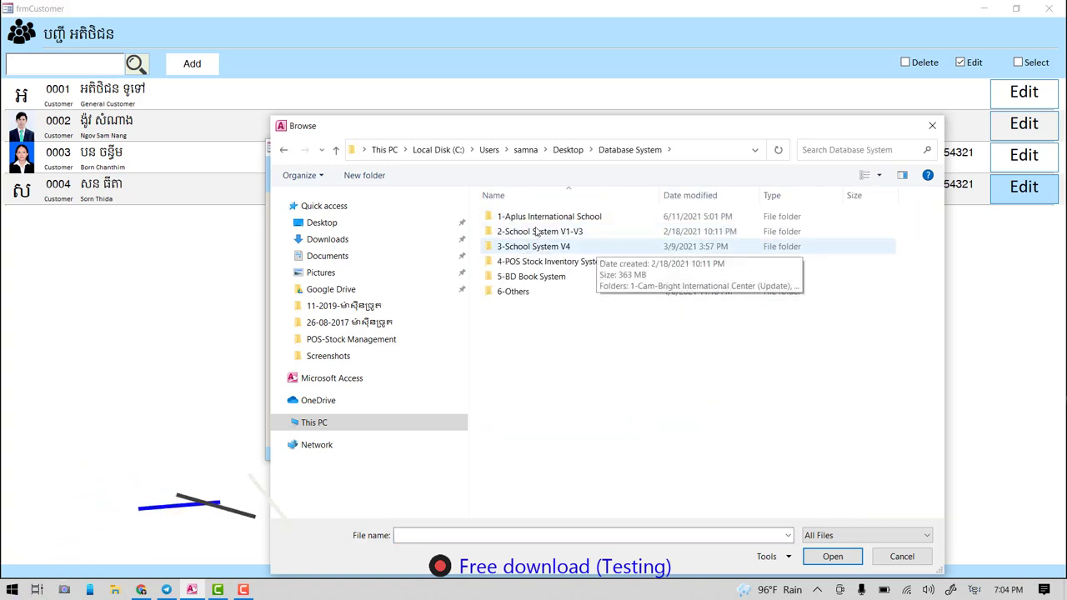
{"action": "double_click", "coordinate": [517, 212]}
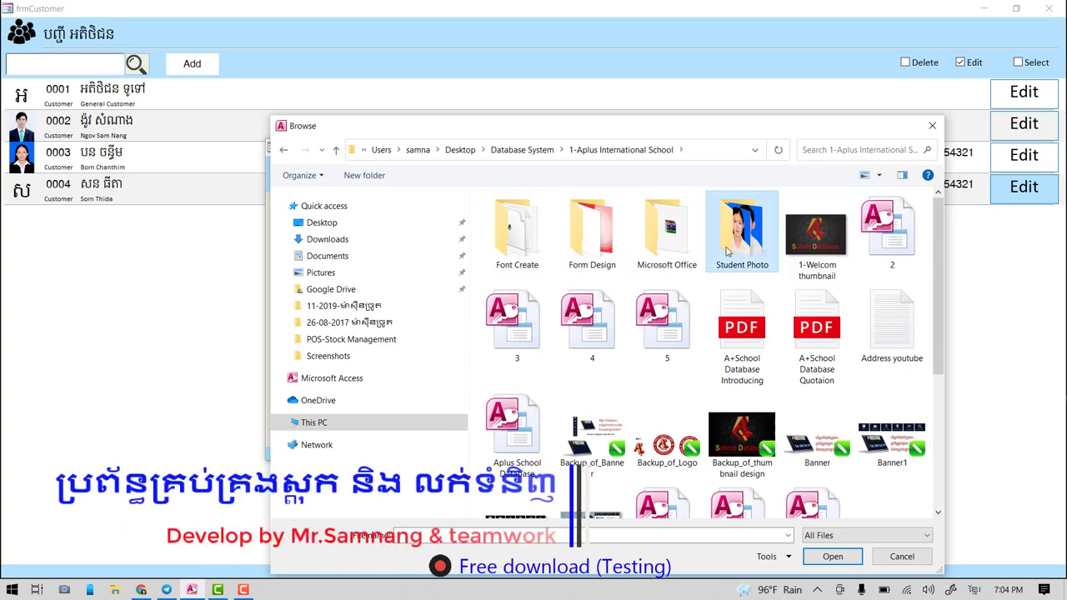
{"action": "double_click", "coordinate": [741, 226]}
{"action": "left_click", "coordinate": [902, 225]}
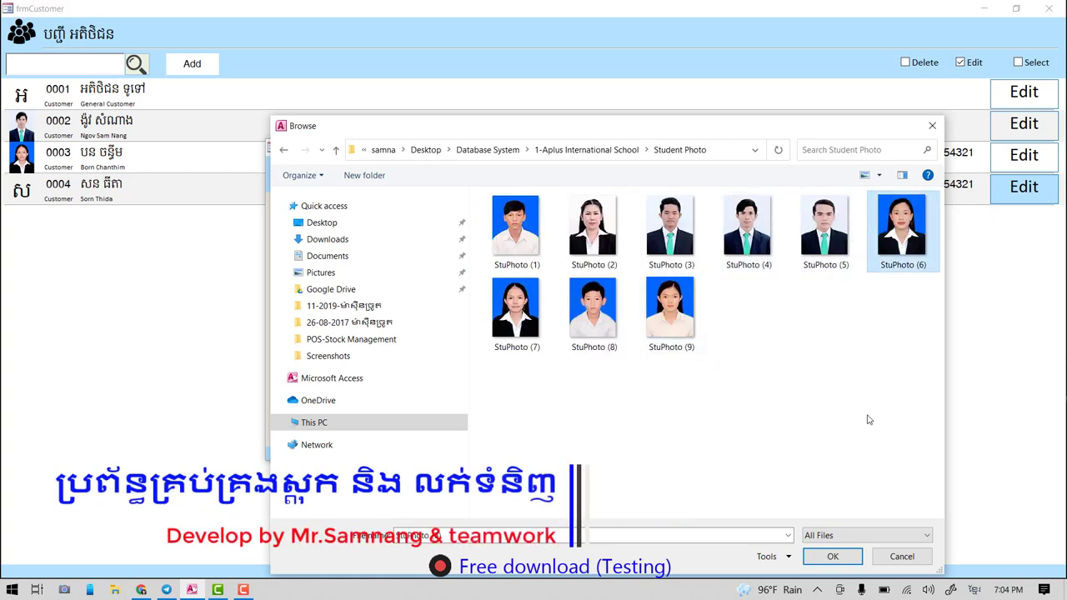
{"action": "left_click", "coordinate": [830, 558]}
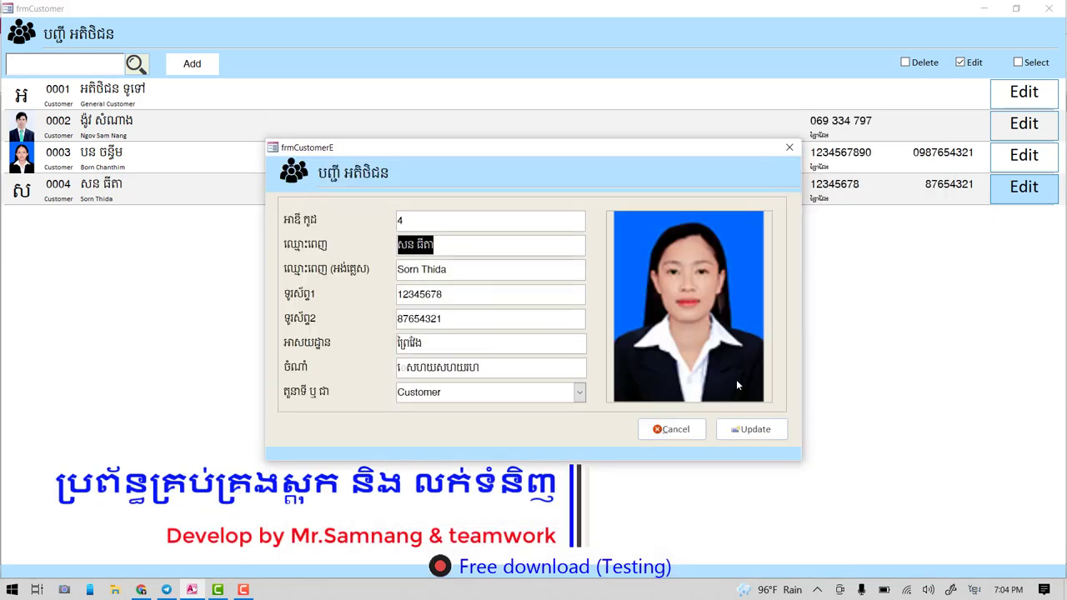
{"action": "left_click", "coordinate": [747, 432]}
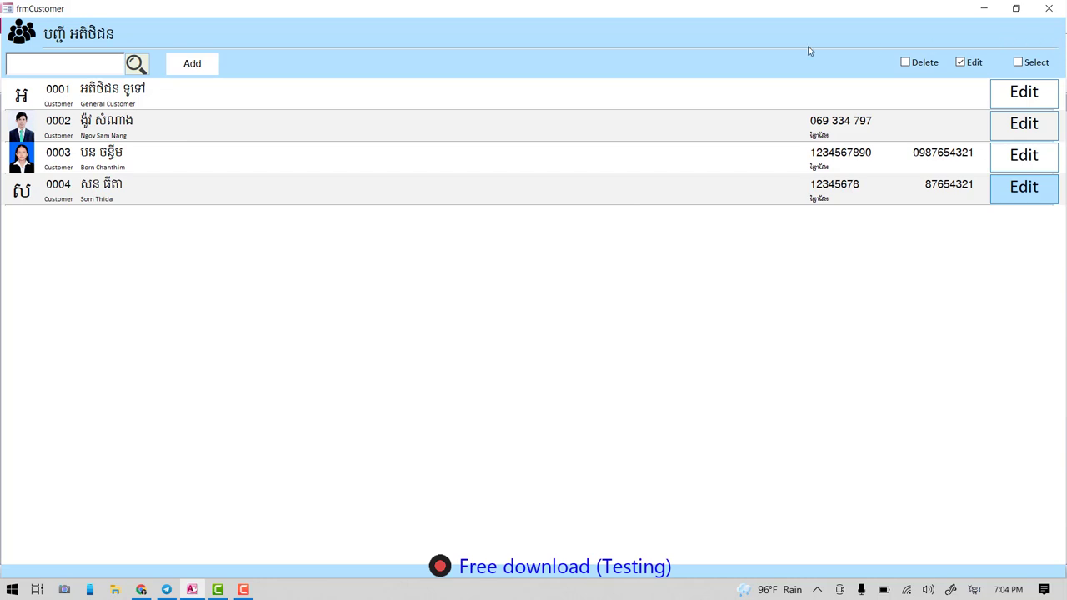
- Re-sort the customer list back to ID order and select some customer name text
{"action": "left_click", "coordinate": [136, 64]}
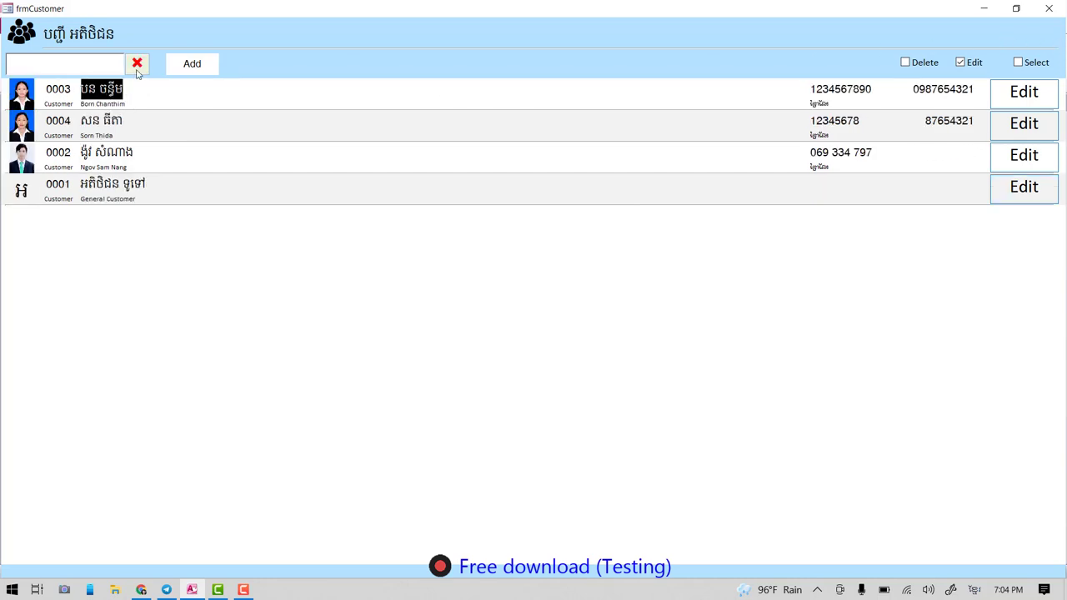
{"action": "left_click", "coordinate": [137, 67]}
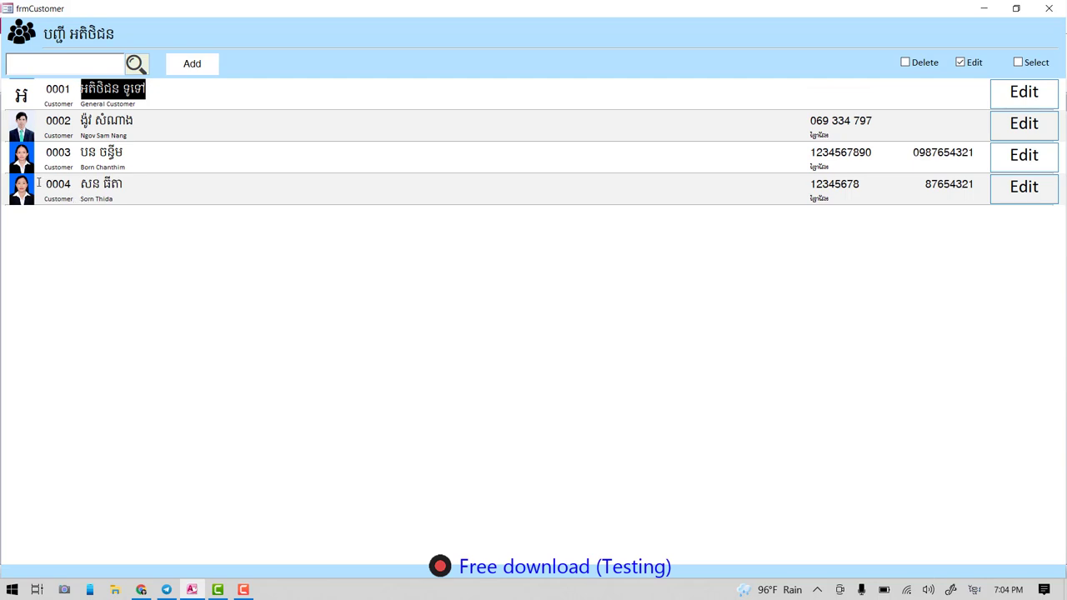
{"action": "left_click_drag", "start_coordinate": [87, 185], "coordinate": [133, 184]}
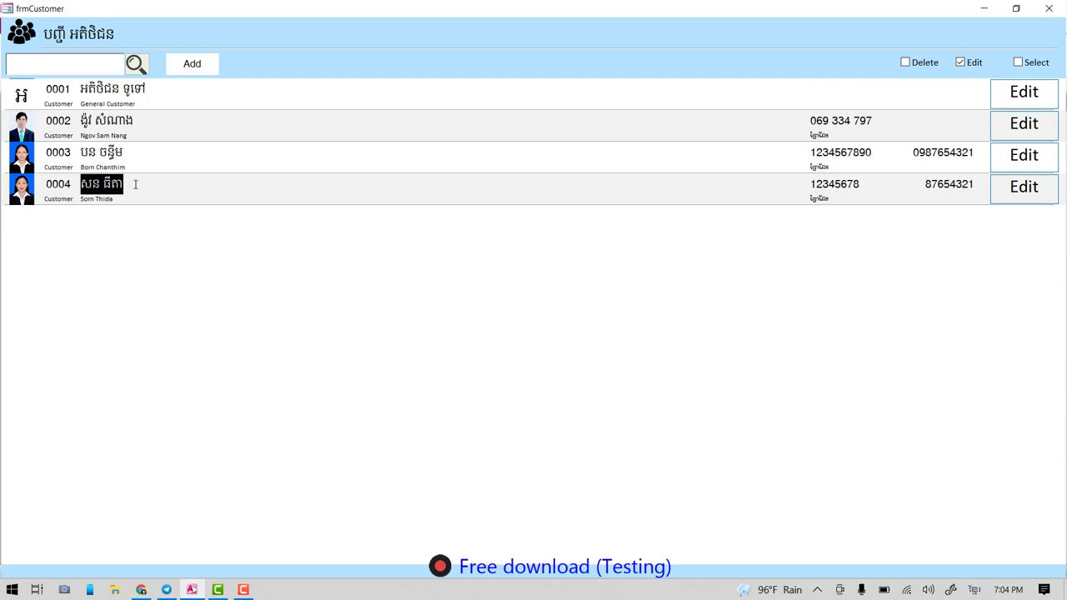
{"action": "left_click", "coordinate": [72, 152]}
{"action": "left_click_drag", "start_coordinate": [82, 120], "coordinate": [133, 120]}
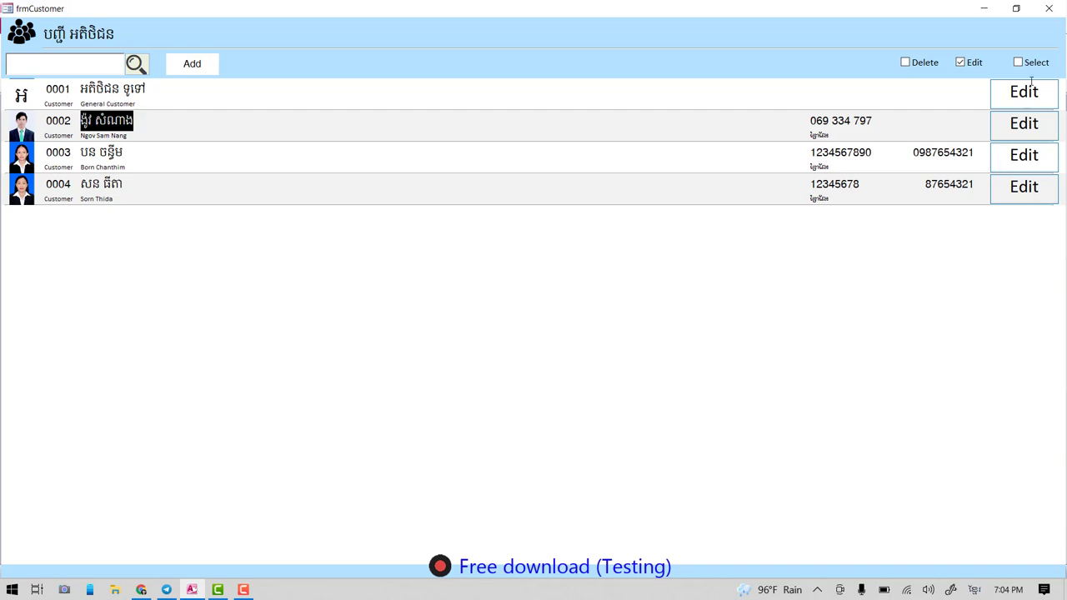
- View customer 0003's edit form unchanged, then switch the list to Delete mode
{"action": "left_click", "coordinate": [1027, 163]}
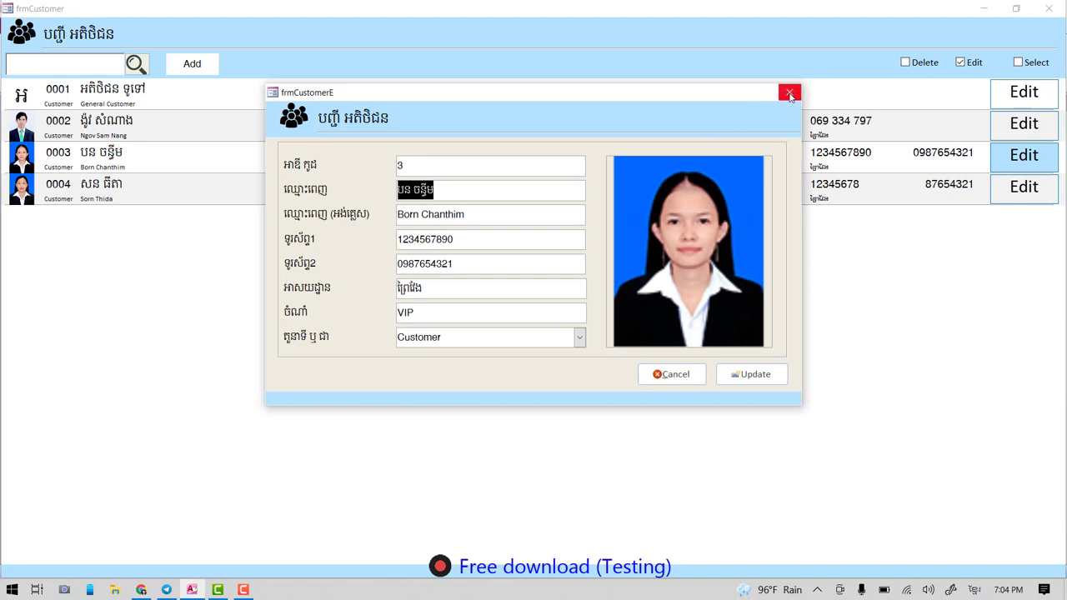
{"action": "left_click", "coordinate": [789, 93]}
{"action": "left_click", "coordinate": [917, 63]}
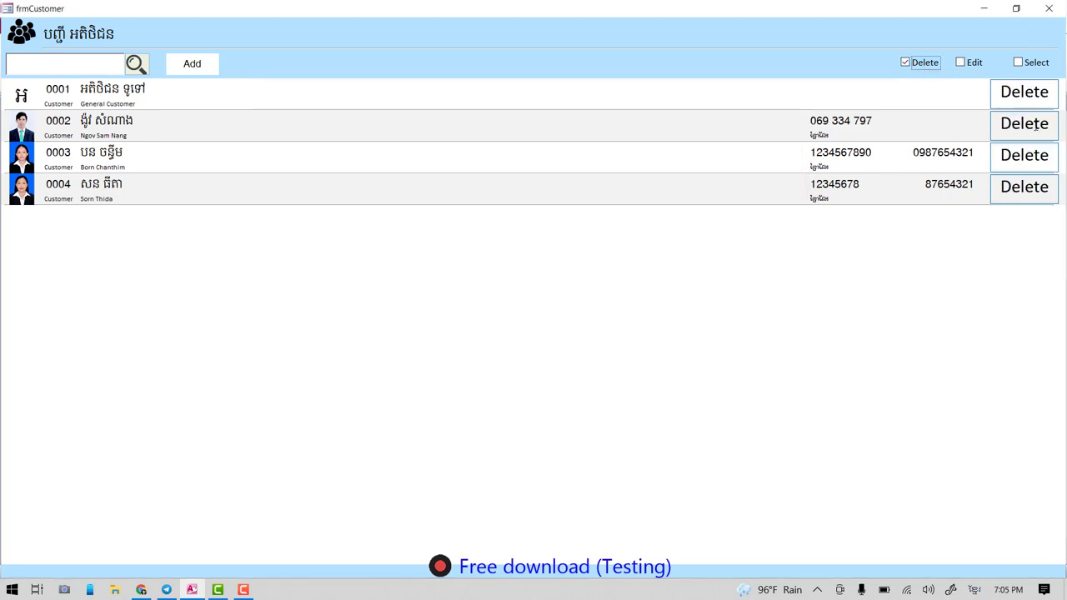
- Cancel deleting customer 0002, switch back to Select mode, close the list and open the invoice list
{"action": "left_click", "coordinate": [1047, 125]}
{"action": "left_click", "coordinate": [587, 347]}
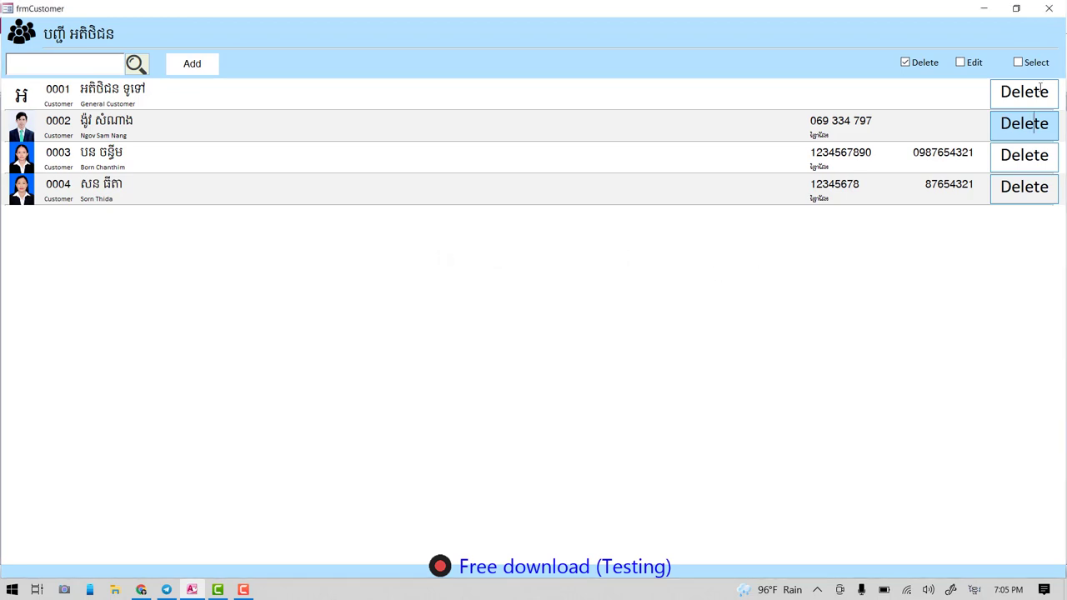
{"action": "left_click", "coordinate": [1036, 63]}
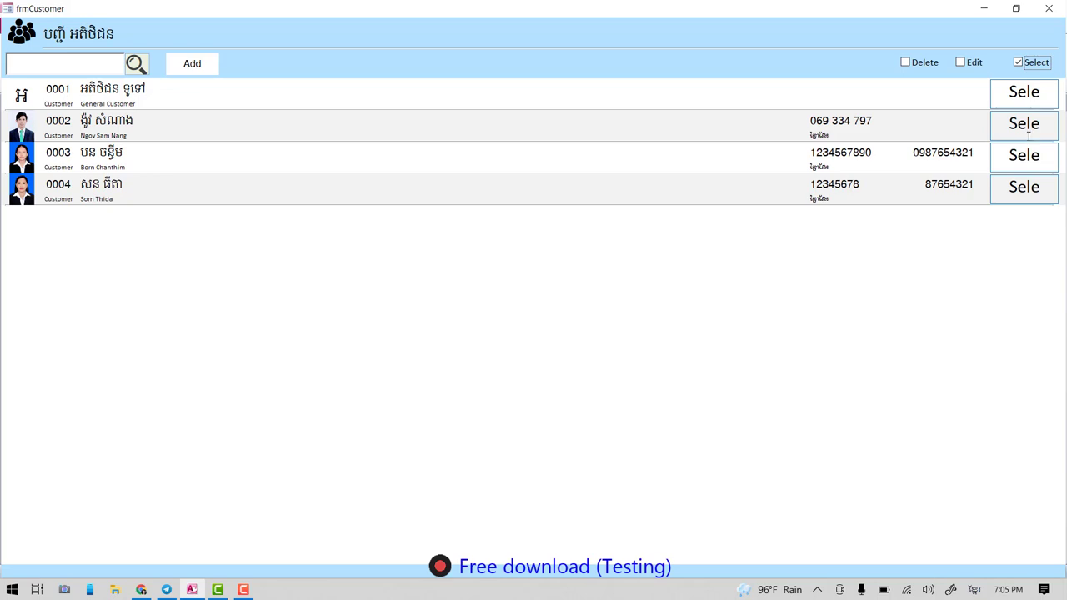
{"action": "left_click", "coordinate": [1049, 9]}
{"action": "left_click", "coordinate": [235, 358]}
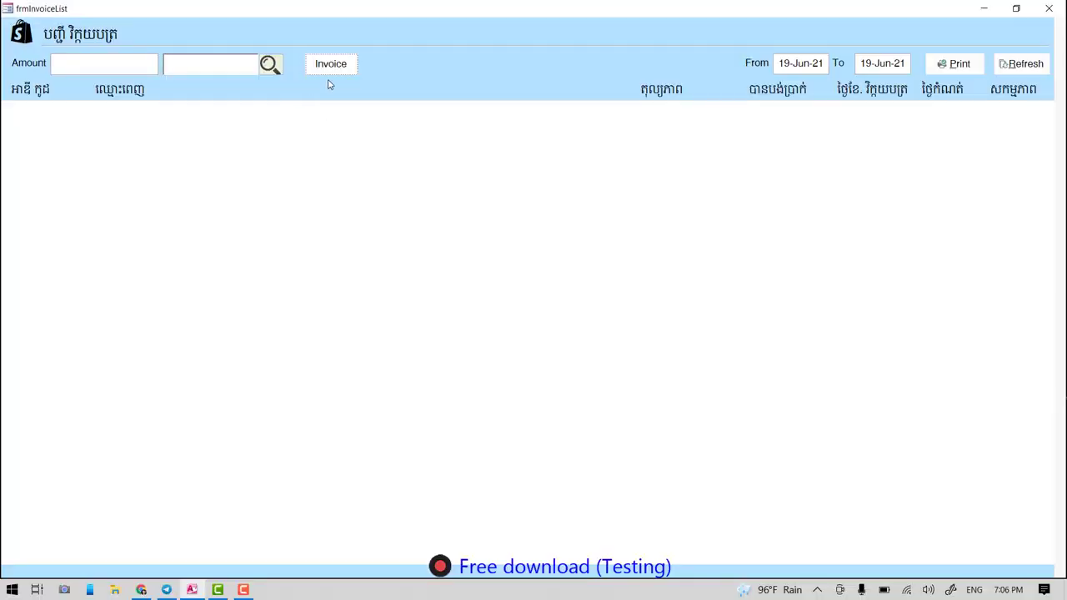
- Close the frmInvoiceList window
{"action": "left_click", "coordinate": [1048, 8]}
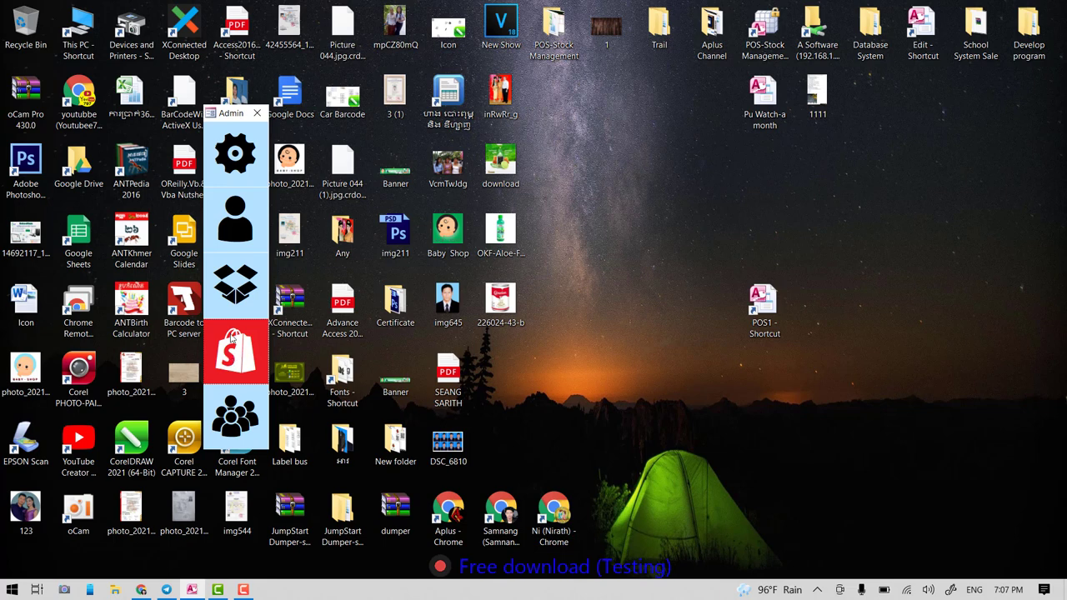
- Reopen frmInvoiceList from the shopping-bag tile in the Admin menu
{"action": "left_click", "coordinate": [239, 353]}
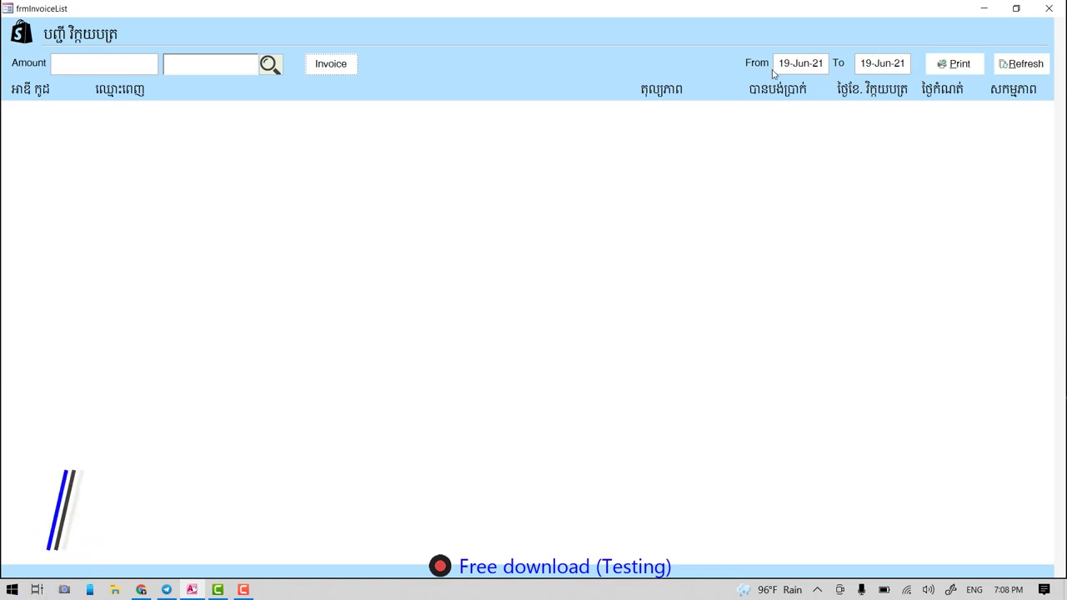
{"action": "left_click_drag", "start_coordinate": [783, 62], "coordinate": [908, 64]}
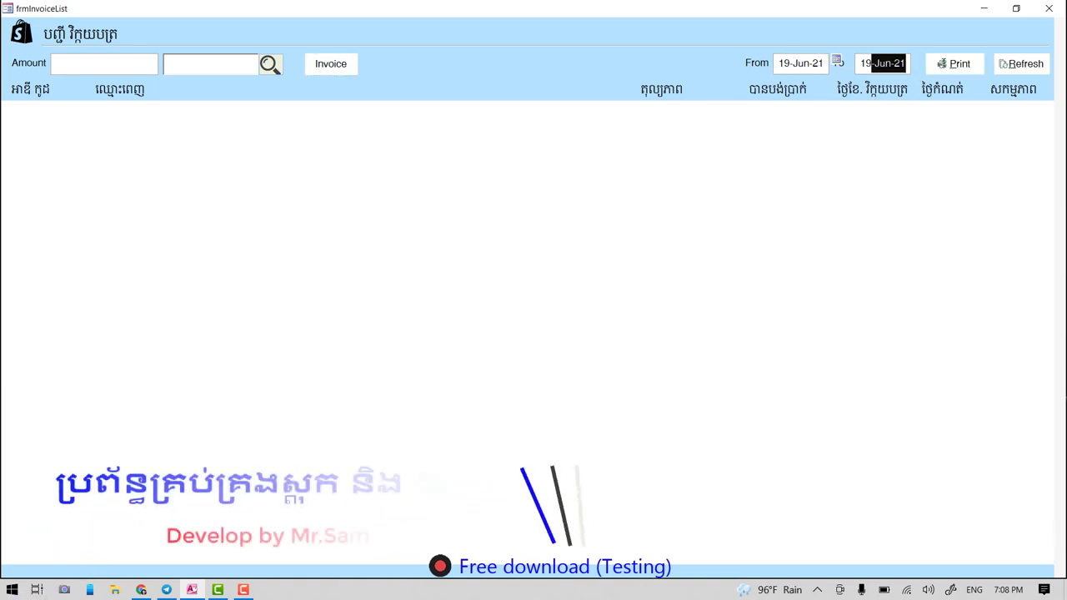
{"action": "left_click", "coordinate": [960, 67]}
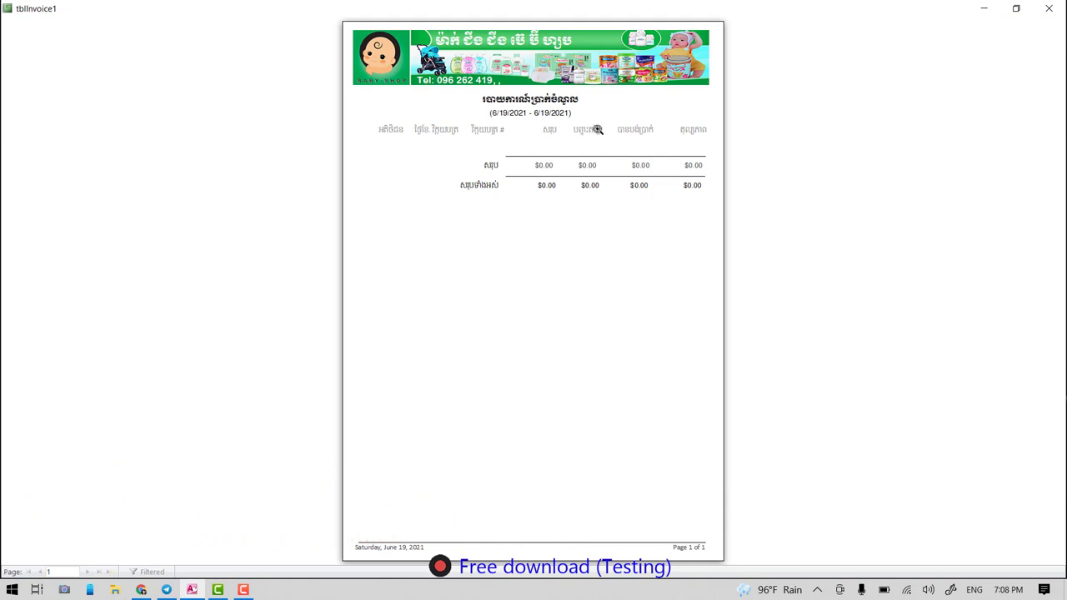
{"action": "left_click", "coordinate": [1048, 8]}
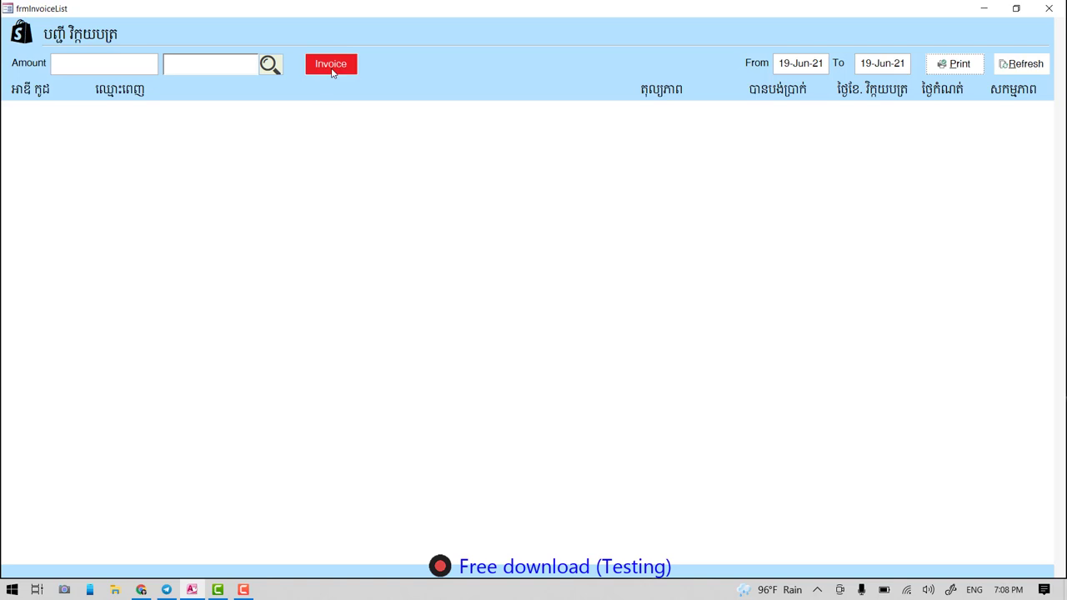
- Start a blank invoice No 23 dated 6/19/2021
{"action": "left_click", "coordinate": [336, 66]}
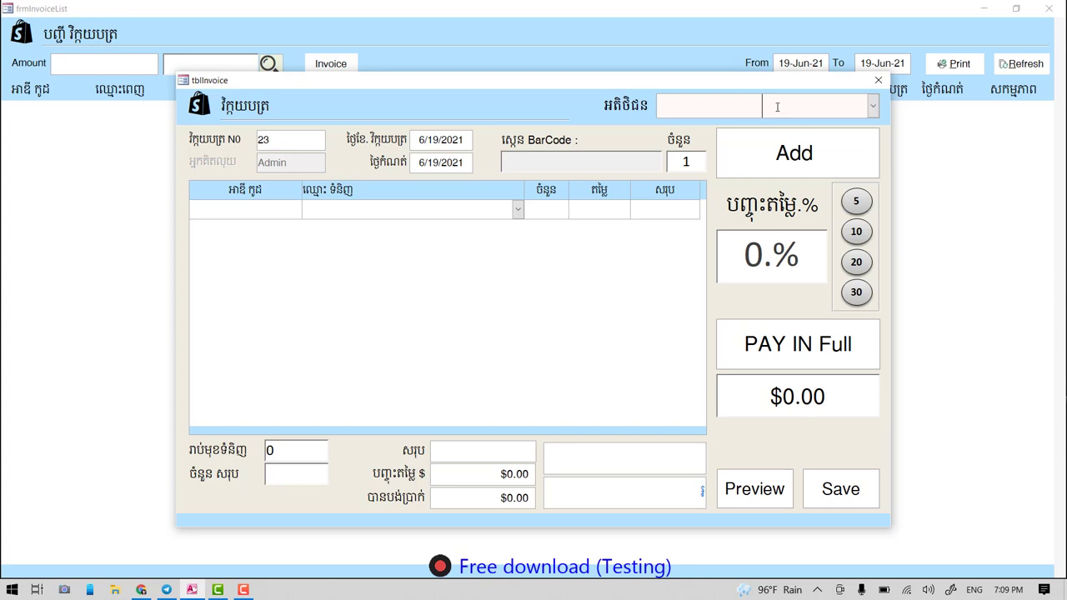
- Pick General Customer (0001) as invoice 23's buyer from the customer list
{"action": "double_click", "coordinate": [771, 105]}
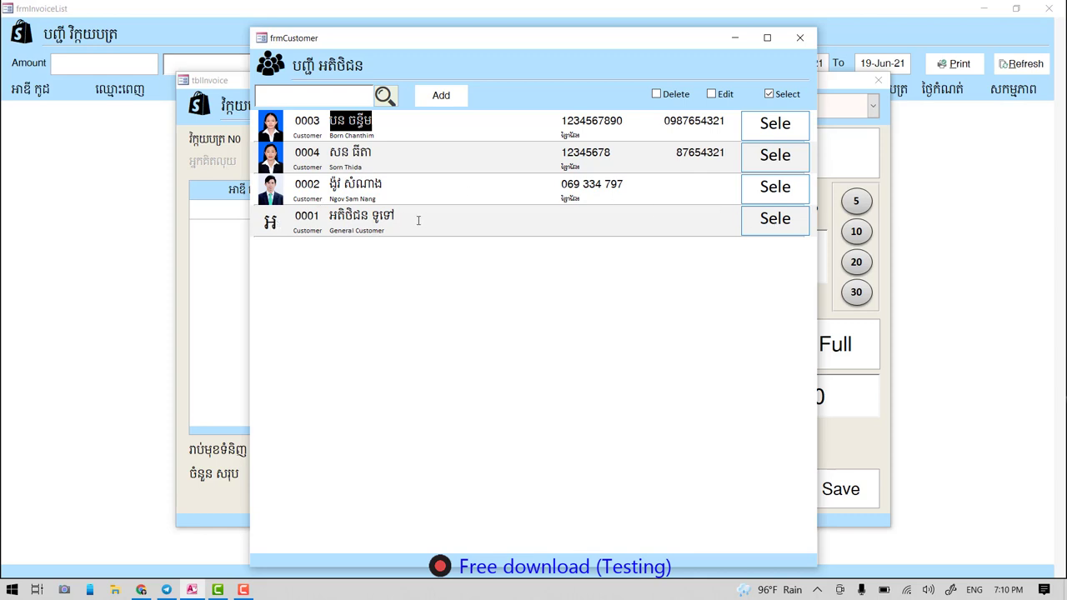
{"action": "left_click", "coordinate": [775, 219]}
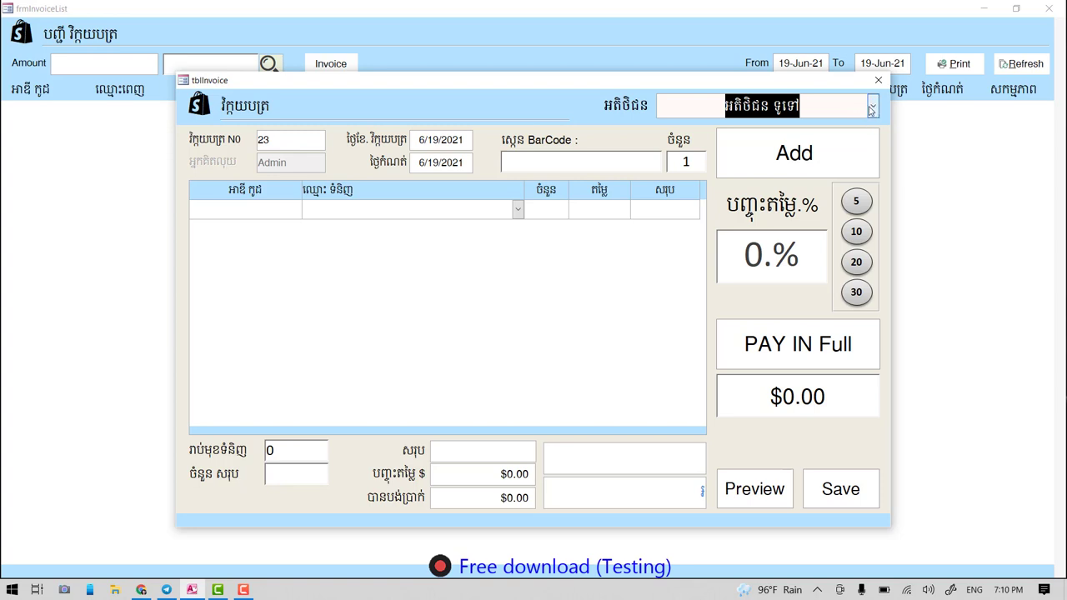
{"action": "left_click", "coordinate": [873, 107]}
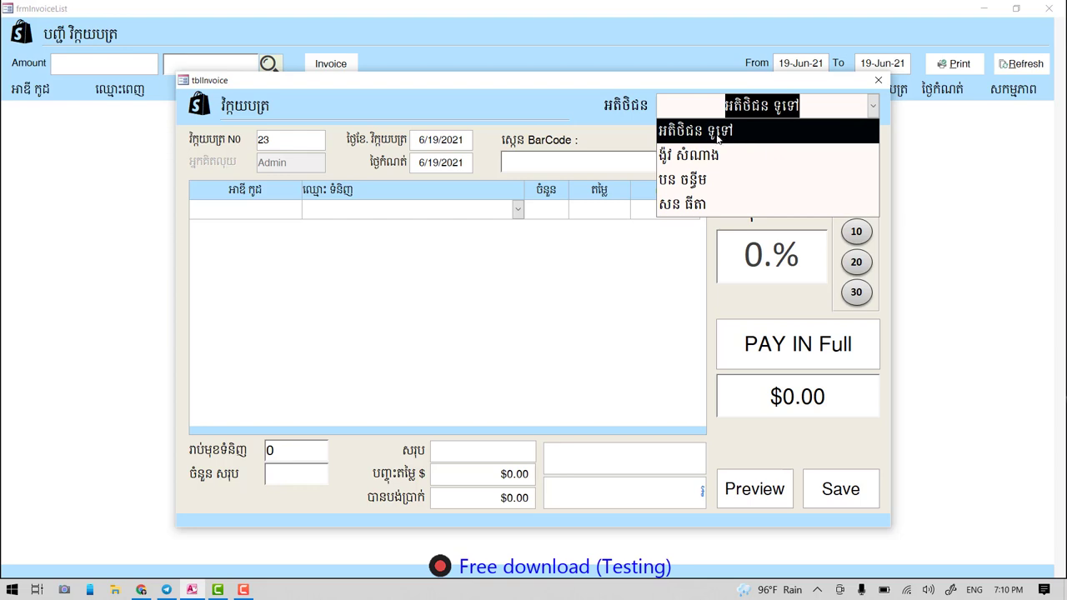
{"action": "left_click", "coordinate": [781, 105]}
- Reopen the customer list, try its search box, and close it again
{"action": "double_click", "coordinate": [773, 106]}
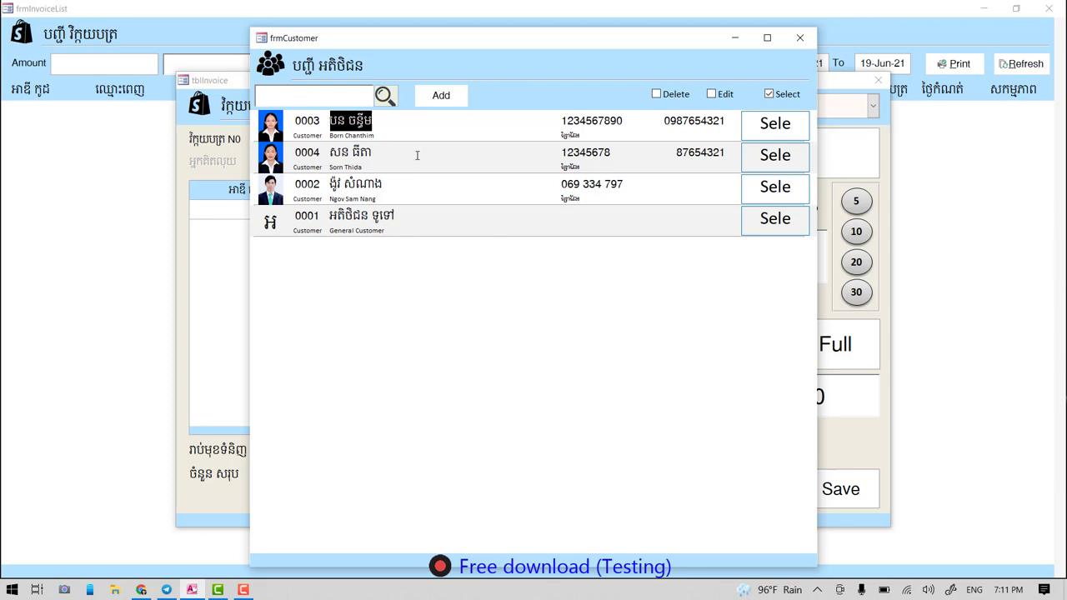
{"action": "left_click", "coordinate": [314, 97]}
{"action": "left_click", "coordinate": [802, 40]}
{"action": "left_click", "coordinate": [872, 106]}
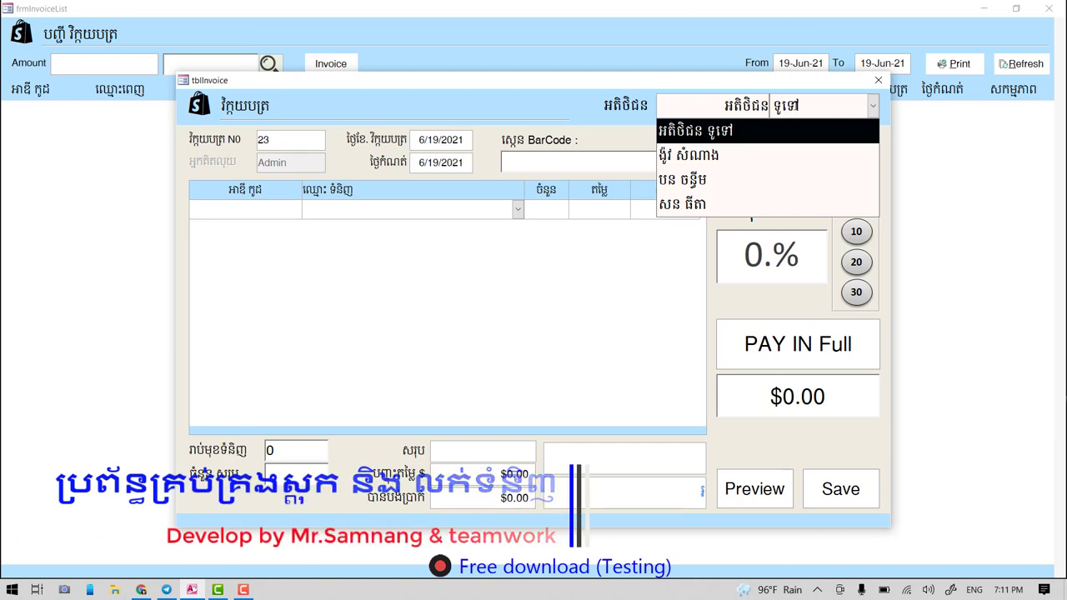
{"action": "left_click", "coordinate": [872, 105]}
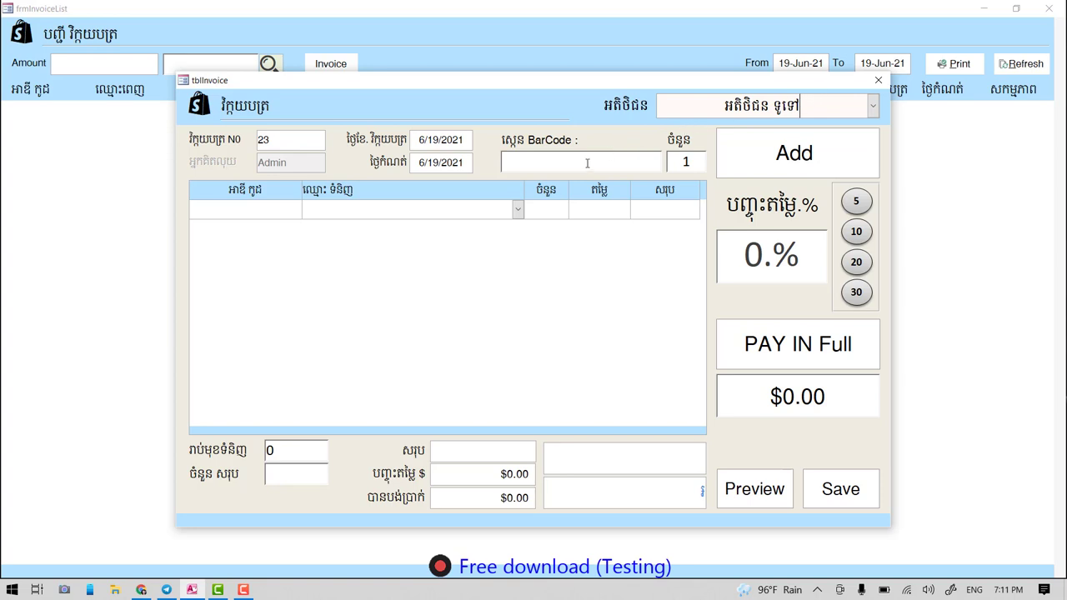
{"action": "left_click", "coordinate": [581, 162]}
{"action": "left_click", "coordinate": [422, 209]}
- Add Milk-Carn at $0.40 as invoice 23's first item with quantity 10
{"action": "left_click", "coordinate": [400, 211]}
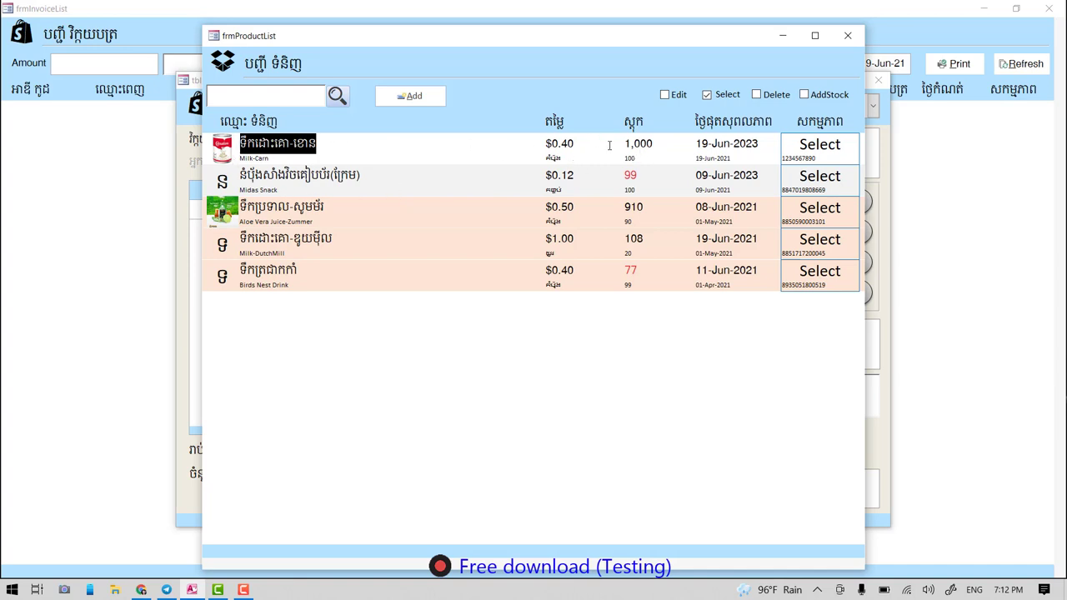
{"action": "key", "text": "Tab"}
{"action": "left_click_drag", "start_coordinate": [655, 146], "coordinate": [615, 147]}
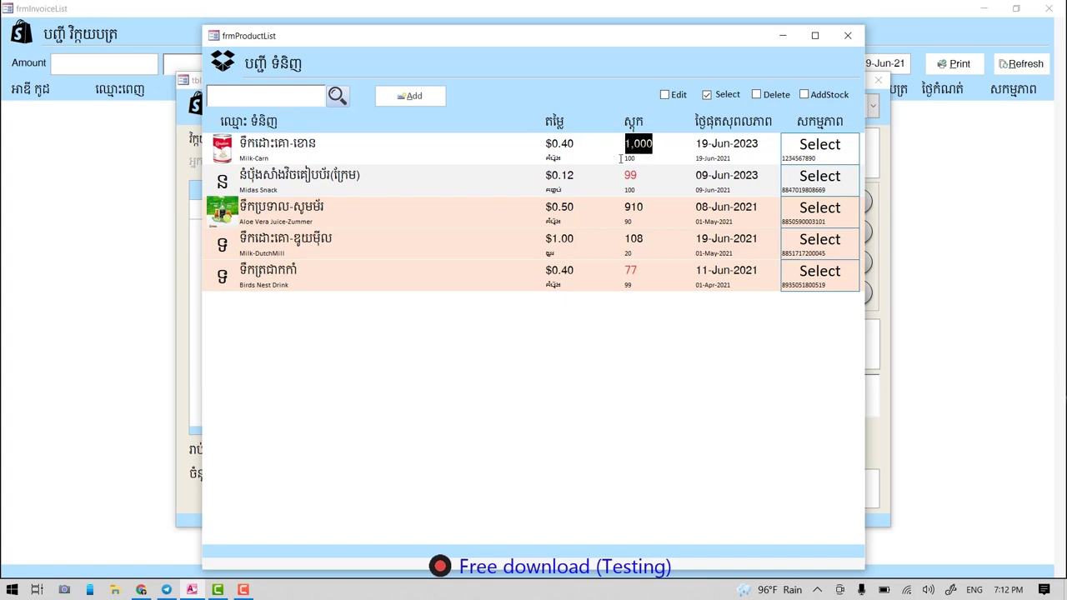
{"action": "left_click", "coordinate": [816, 147]}
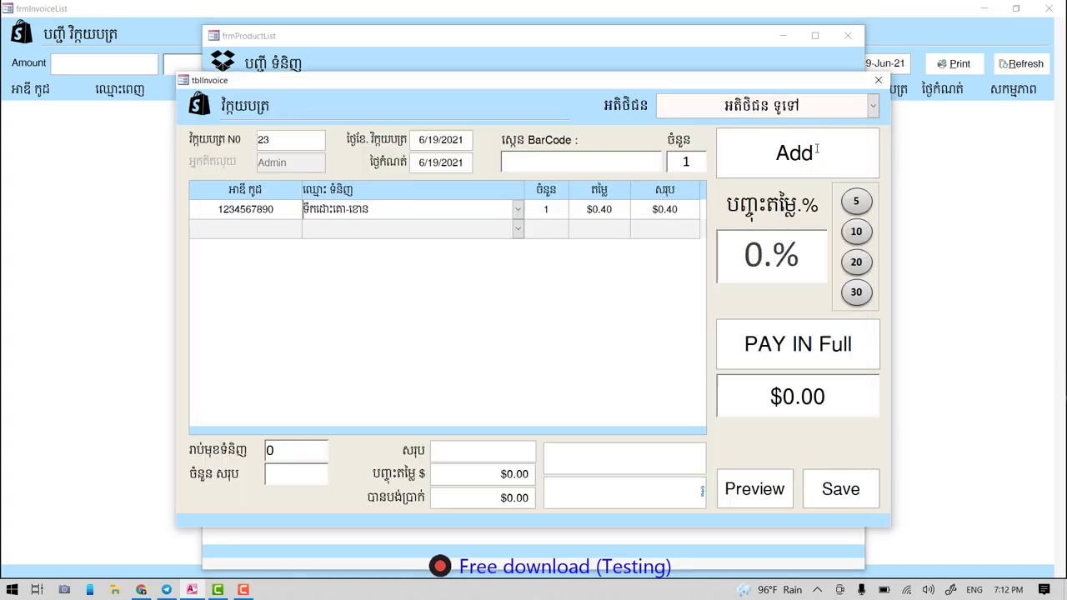
{"action": "left_click", "coordinate": [553, 209]}
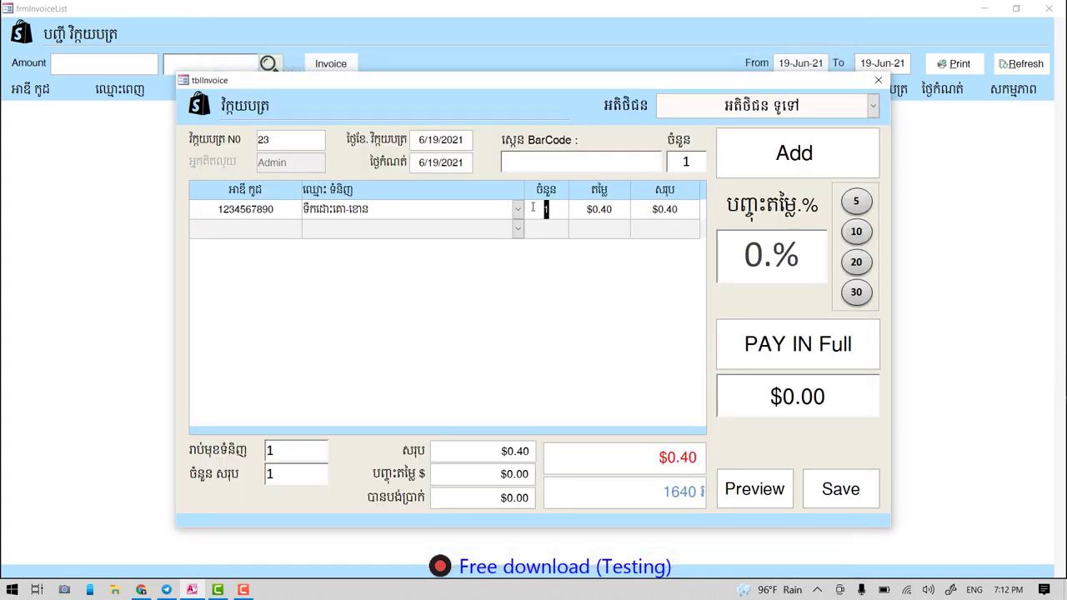
{"action": "type", "text": "0"}
{"action": "key", "text": "Return"}
- Add one Aloe Vera Juice-Zummer as the second item, then close the product list
{"action": "left_click", "coordinate": [411, 233]}
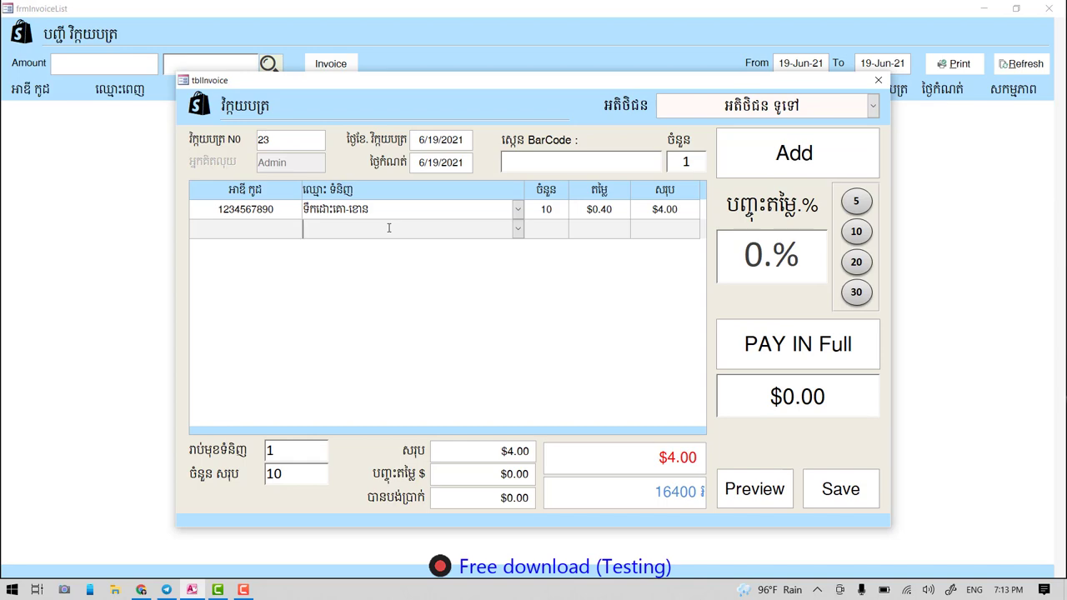
{"action": "double_click", "coordinate": [388, 228]}
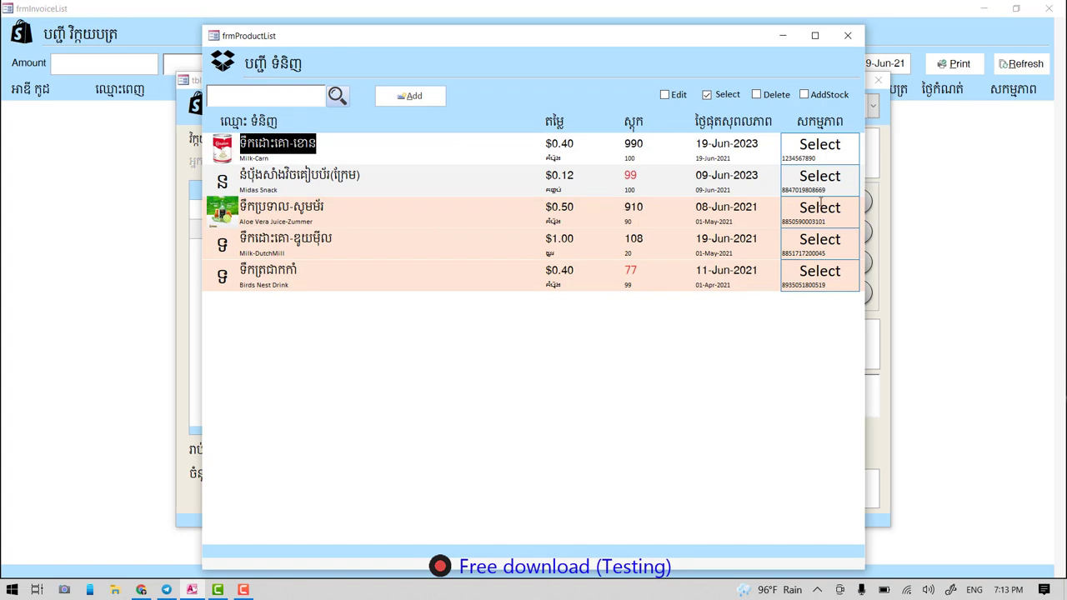
{"action": "double_click", "coordinate": [656, 205]}
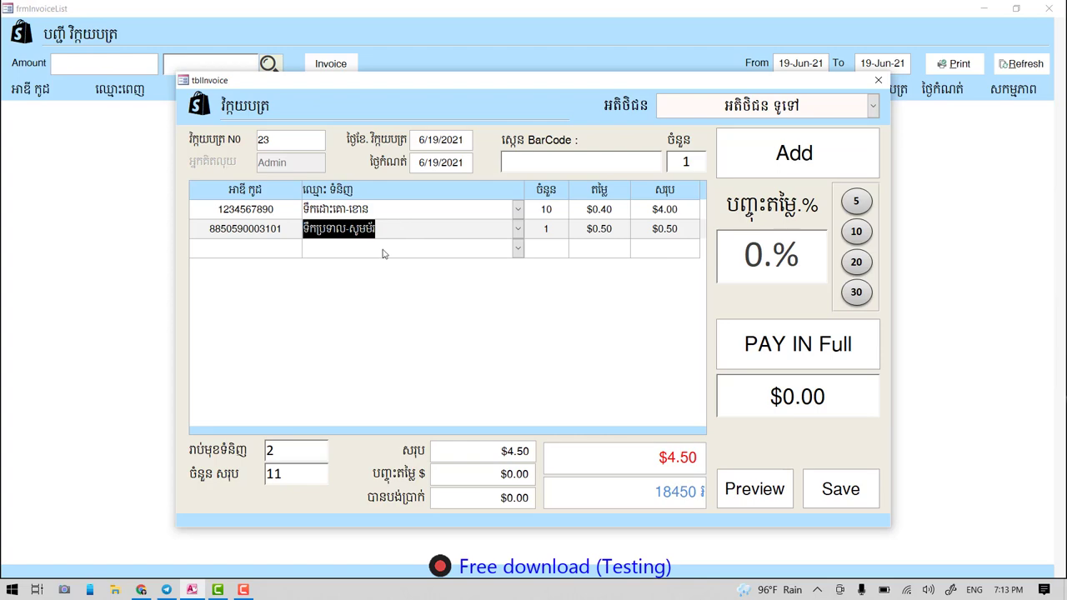
{"action": "left_click", "coordinate": [400, 213]}
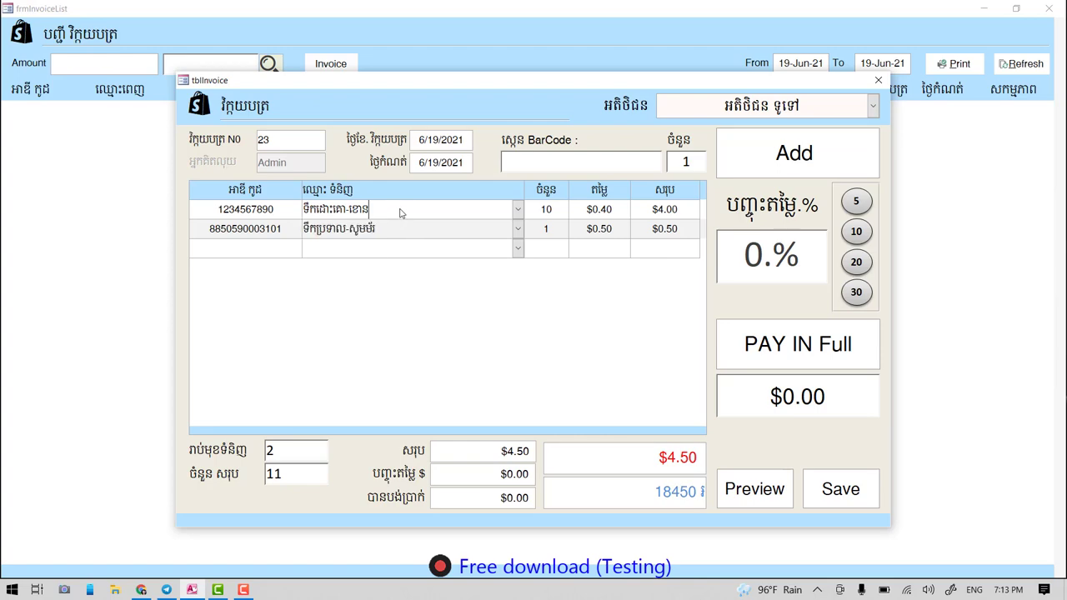
{"action": "double_click", "coordinate": [407, 210]}
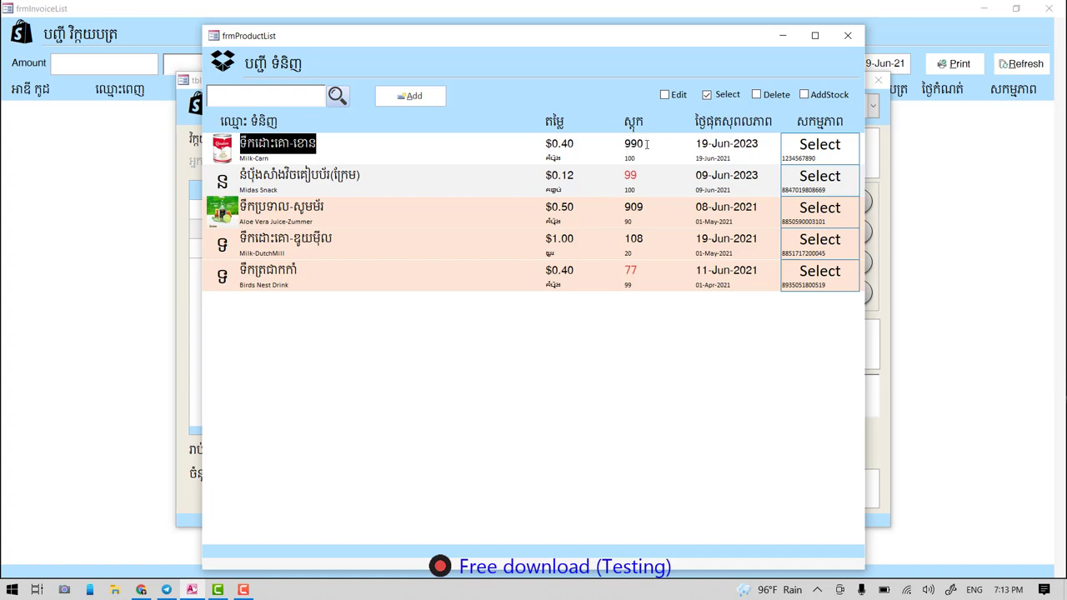
{"action": "left_click", "coordinate": [847, 35]}
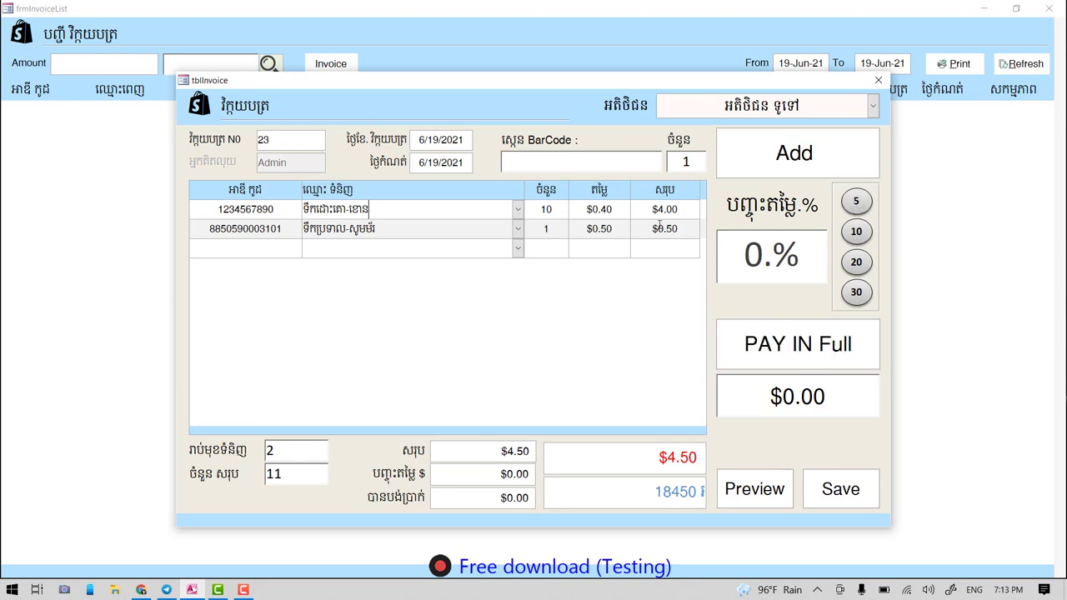
- Apply a 10% discount to invoice 23 and check the $4.50 subtotal and $0.45 discount
{"action": "left_click", "coordinate": [857, 205]}
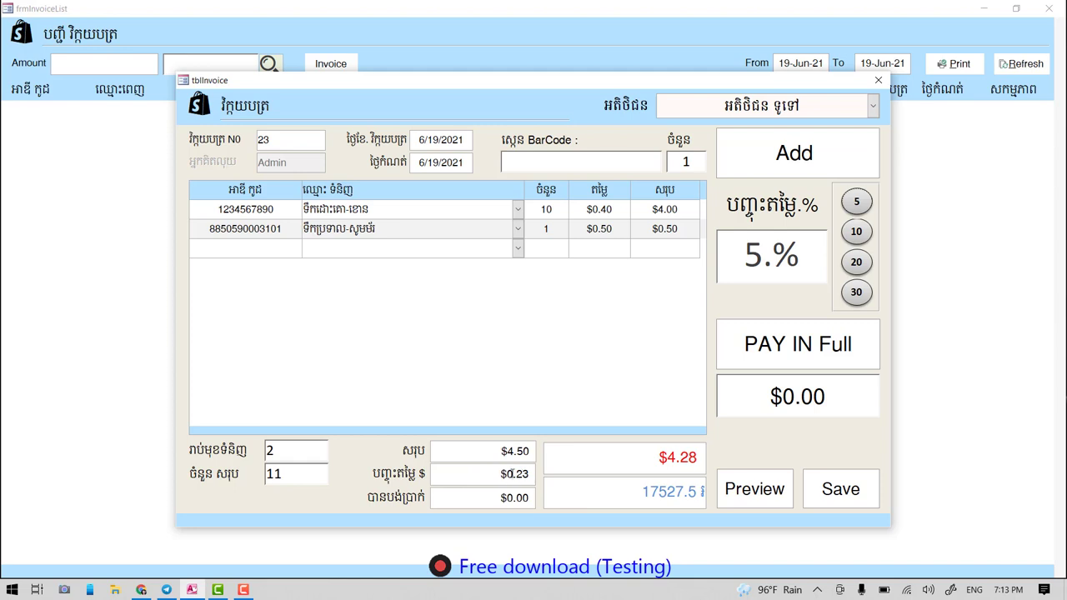
{"action": "left_click", "coordinate": [856, 232]}
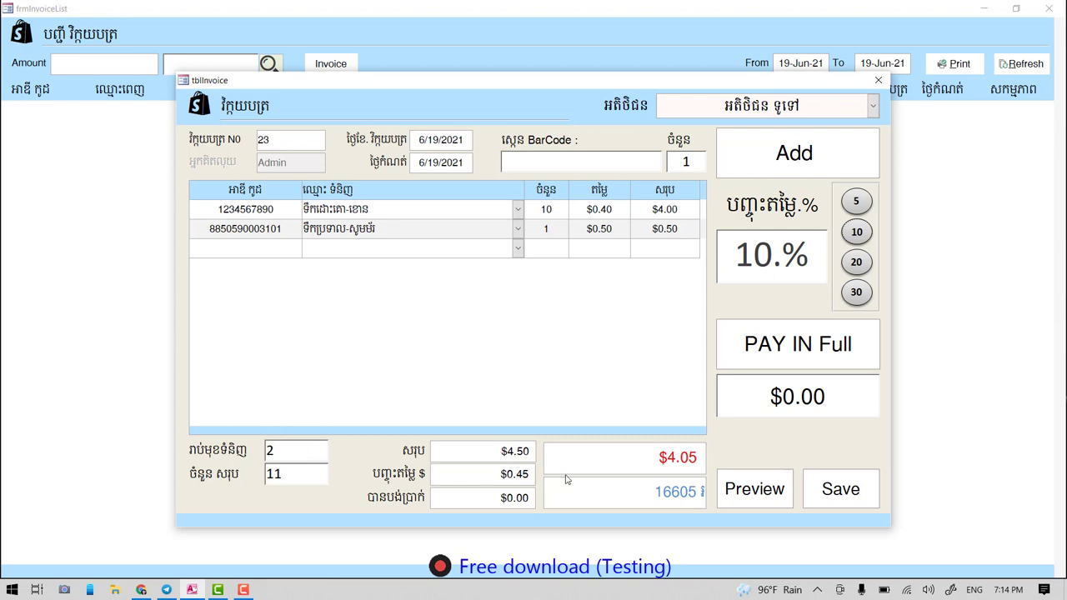
{"action": "left_click_drag", "start_coordinate": [486, 455], "coordinate": [552, 445]}
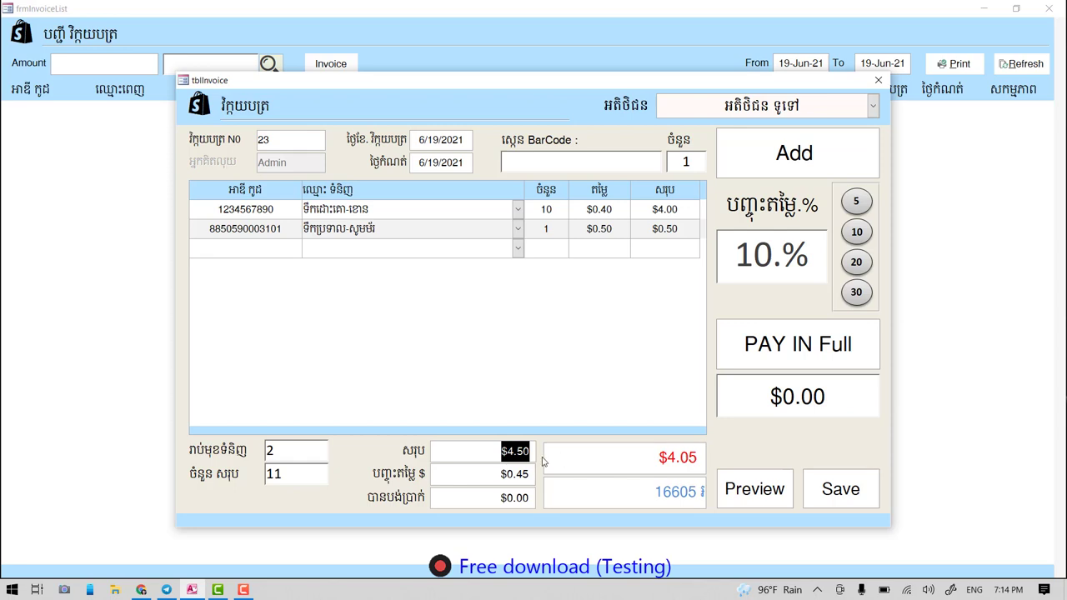
{"action": "left_click", "coordinate": [514, 451]}
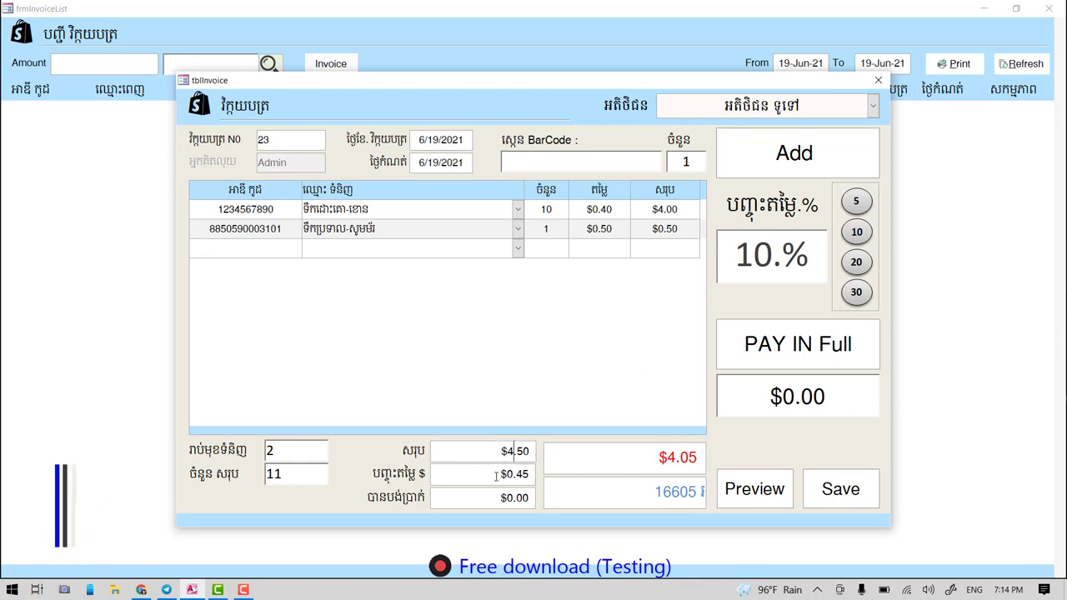
{"action": "left_click", "coordinate": [496, 476]}
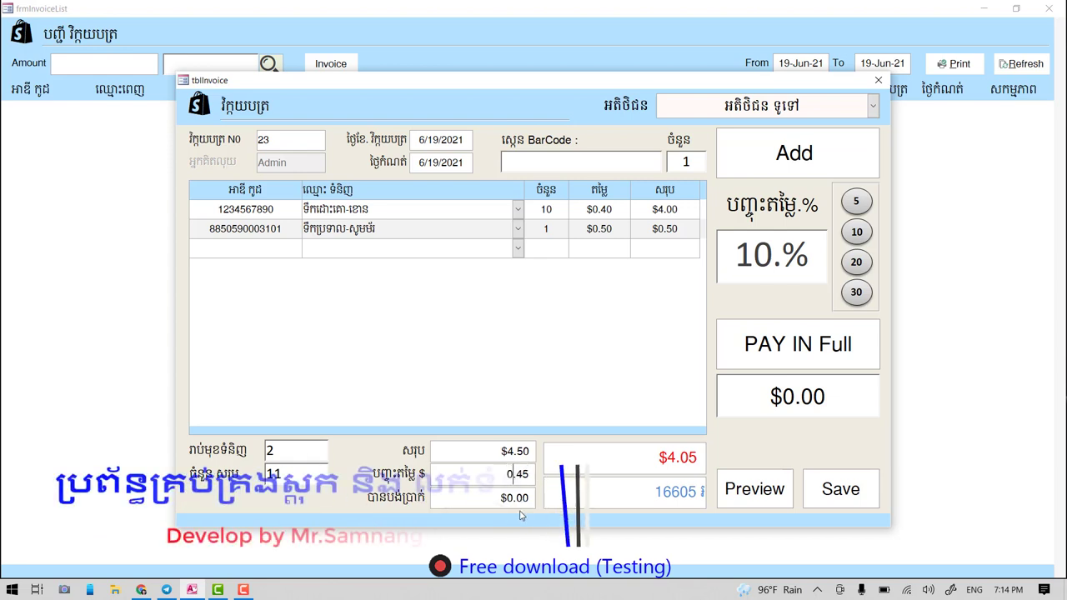
{"action": "left_click", "coordinate": [497, 500]}
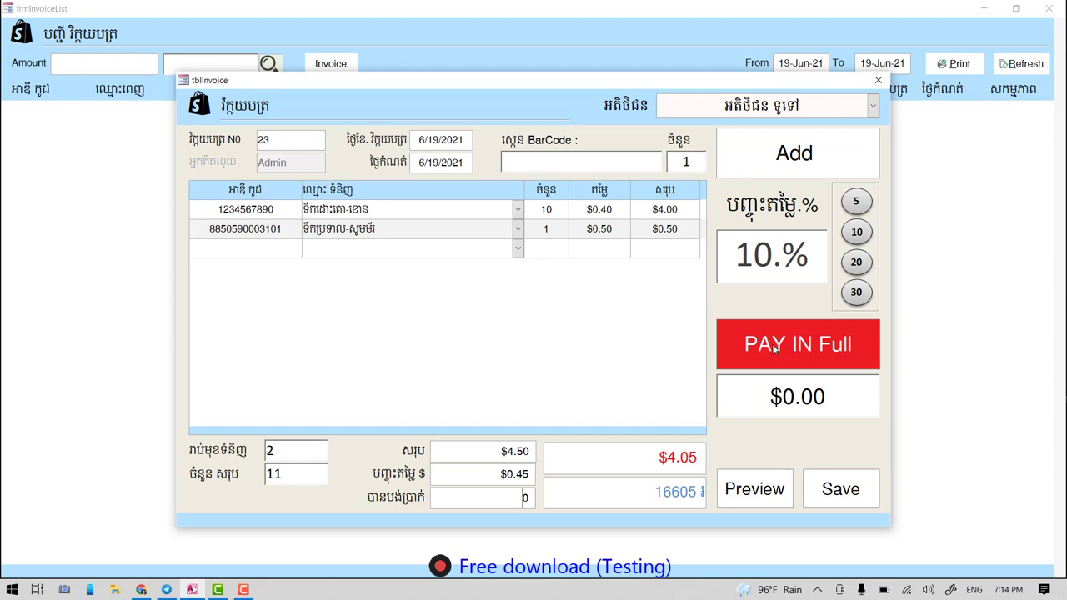
- Preview invoice 23's rptInvoice receipt with the 10% discount, then close it
{"action": "left_click", "coordinate": [747, 490]}
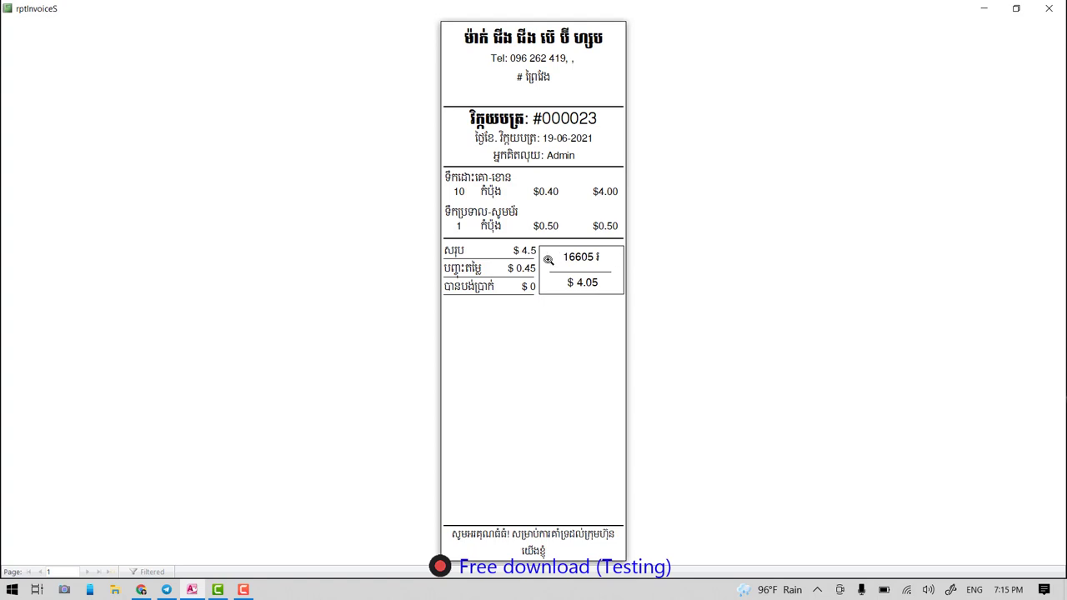
{"action": "left_click", "coordinate": [1049, 8]}
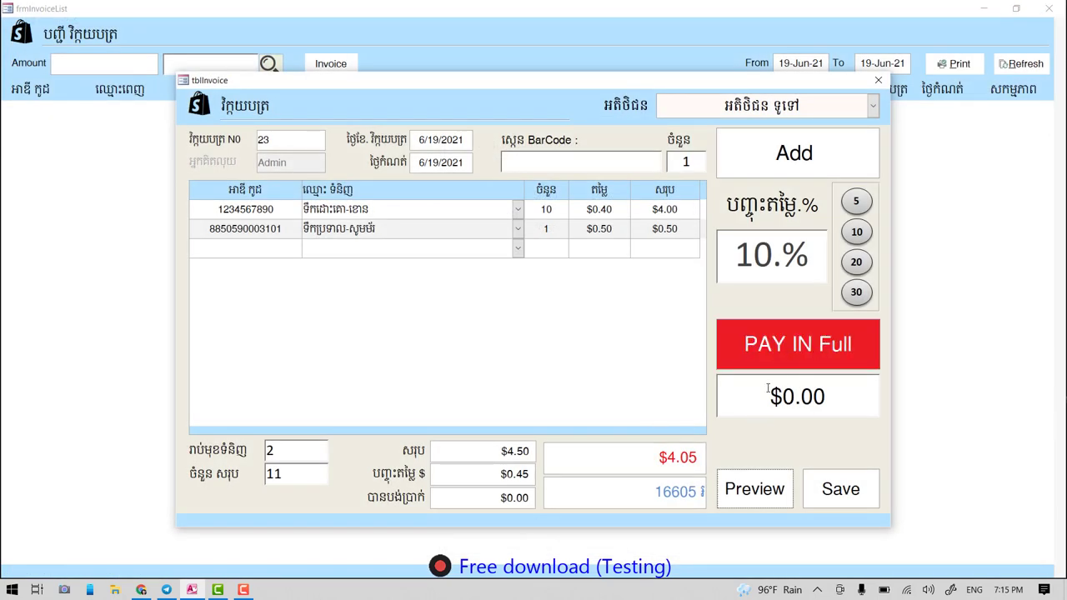
- Mark invoice 23 as paid in full, then preview and close its receipt
{"action": "left_click", "coordinate": [807, 351]}
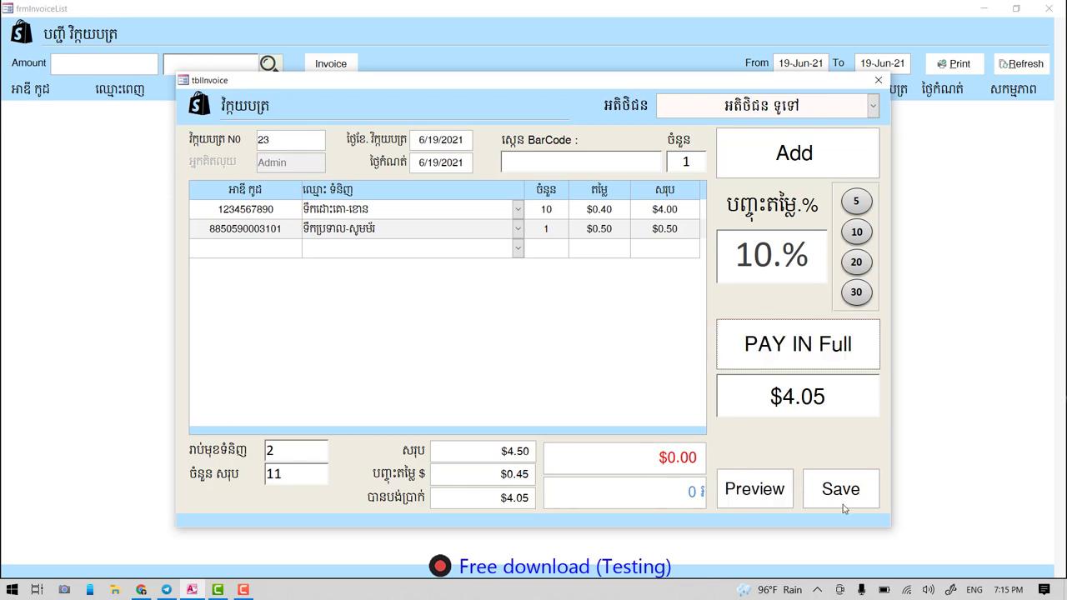
{"action": "left_click", "coordinate": [767, 492]}
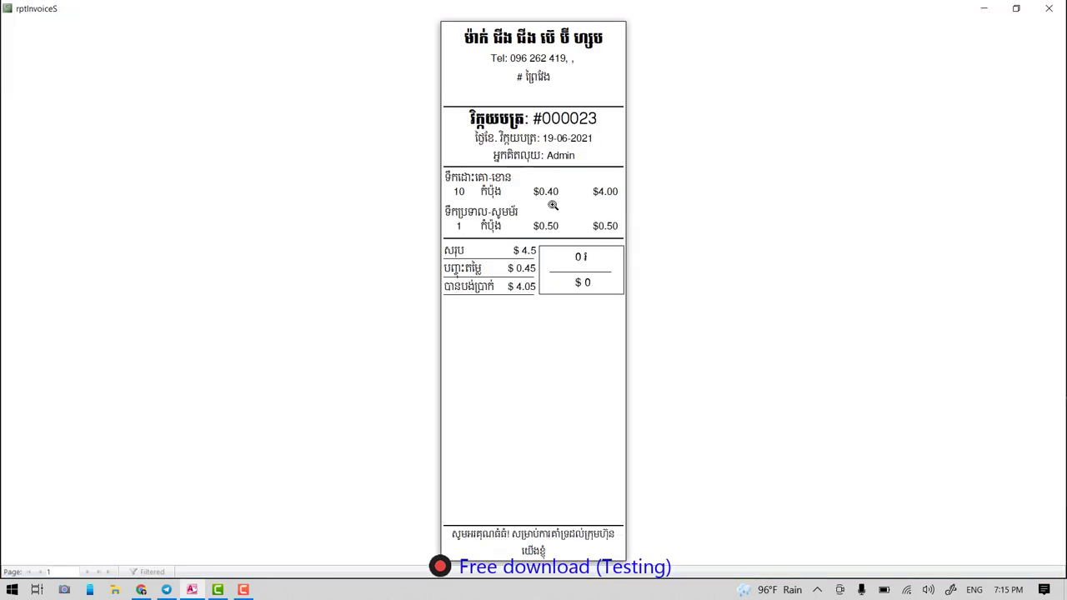
{"action": "left_click", "coordinate": [1046, 9]}
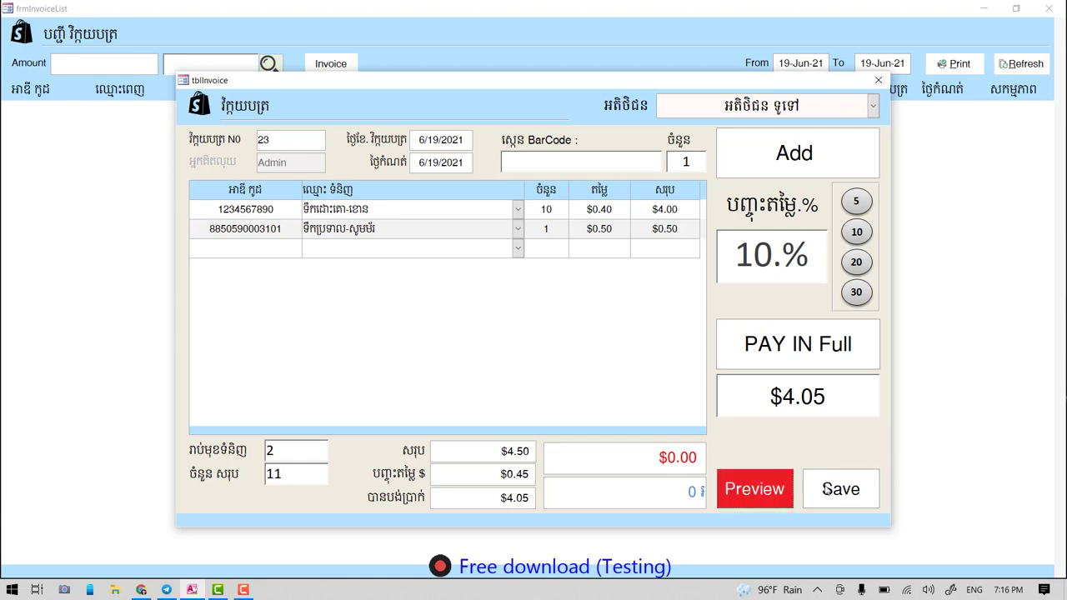
{"action": "left_click", "coordinate": [852, 495]}
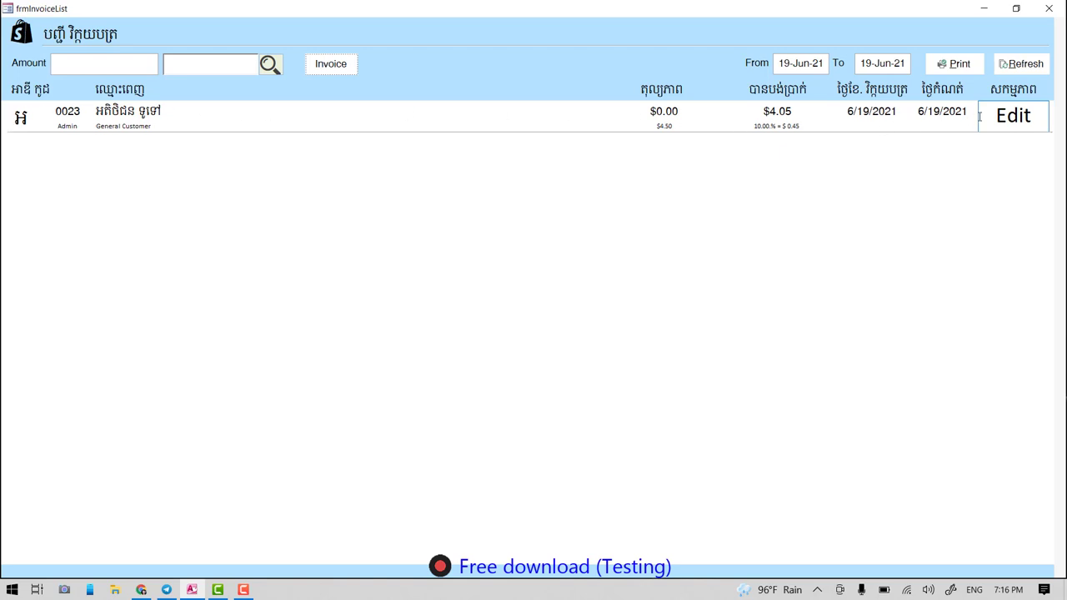
{"action": "left_click", "coordinate": [955, 64]}
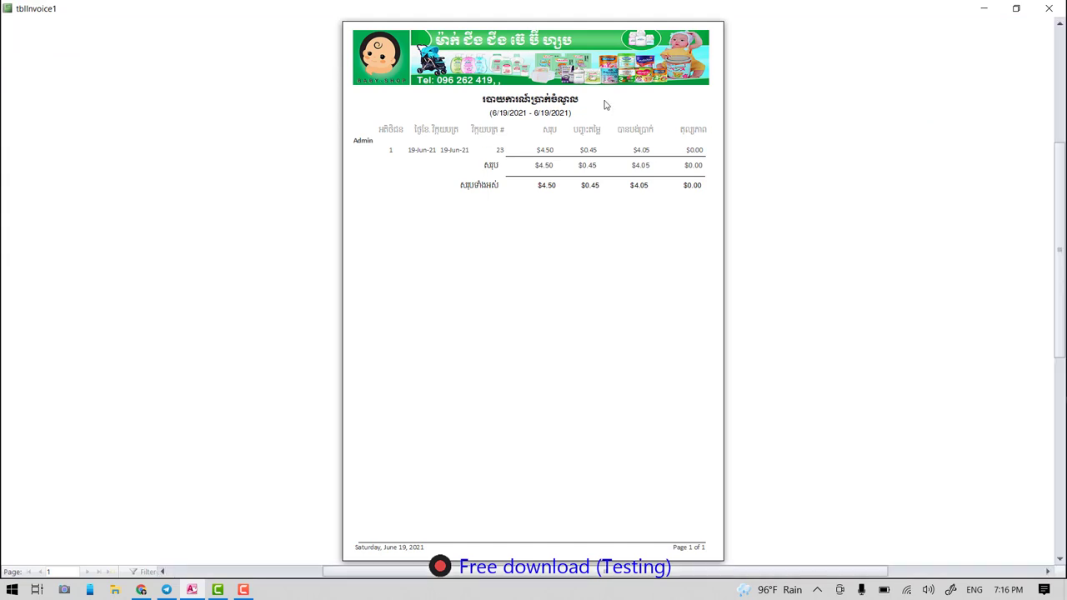
{"action": "left_click", "coordinate": [605, 104]}
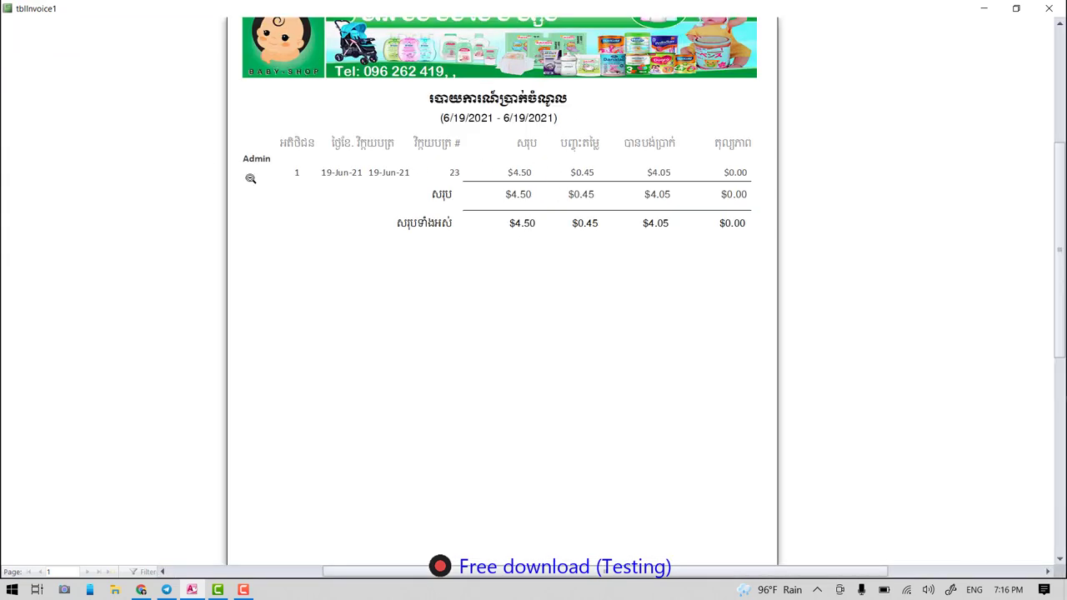
{"action": "left_click", "coordinate": [1049, 8]}
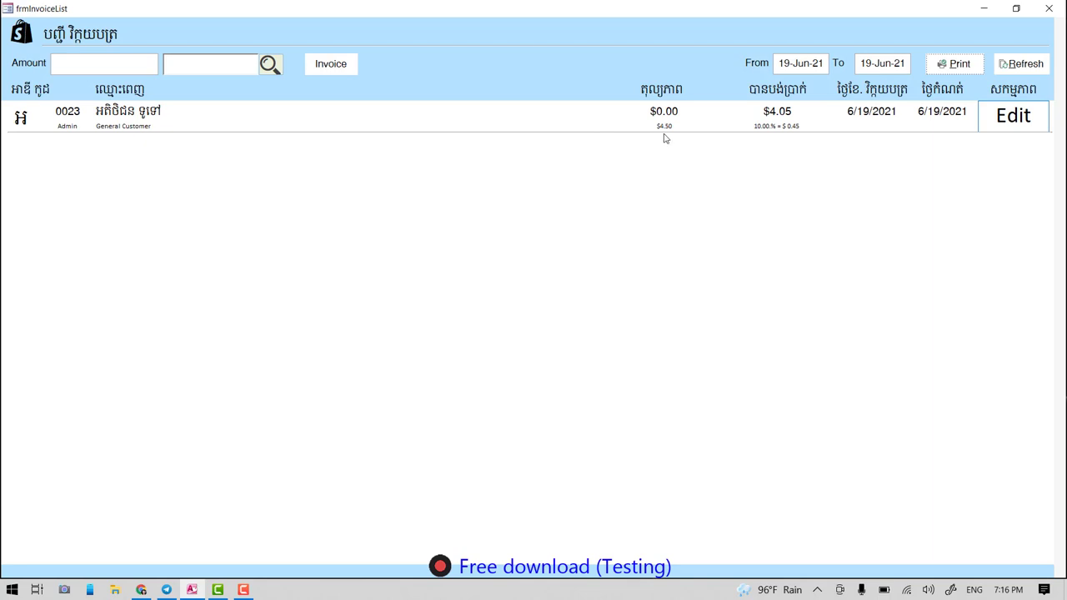
- Start invoice 24 for the general customer
{"action": "left_click", "coordinate": [329, 66]}
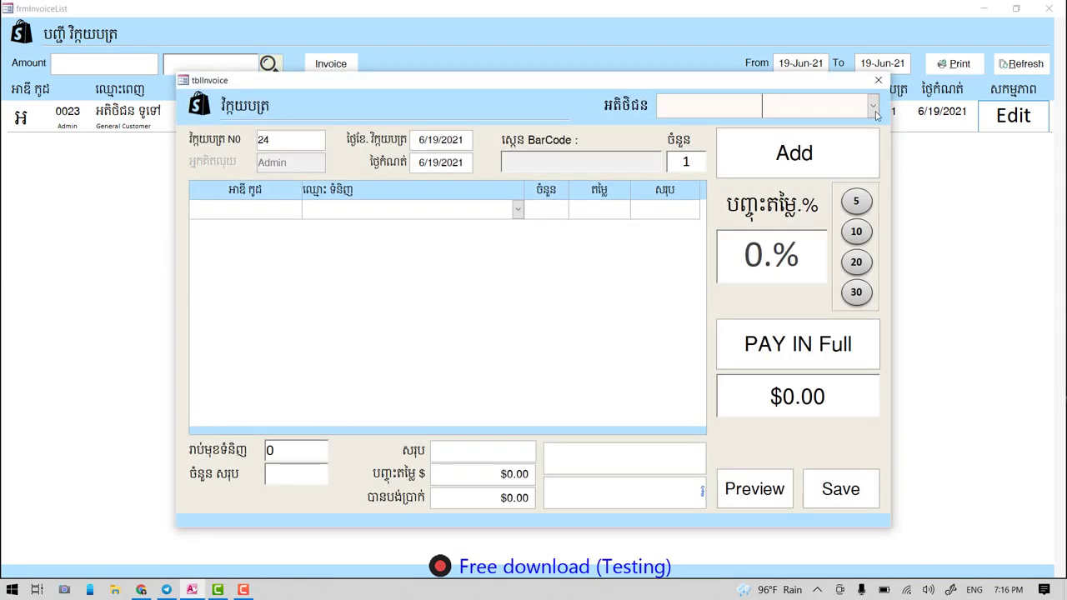
{"action": "left_click", "coordinate": [872, 106]}
{"action": "left_click", "coordinate": [766, 131]}
- Add two Midas Snack and one Milk-DutchMill, and mark it paid in full at $1.24
{"action": "left_click", "coordinate": [372, 213]}
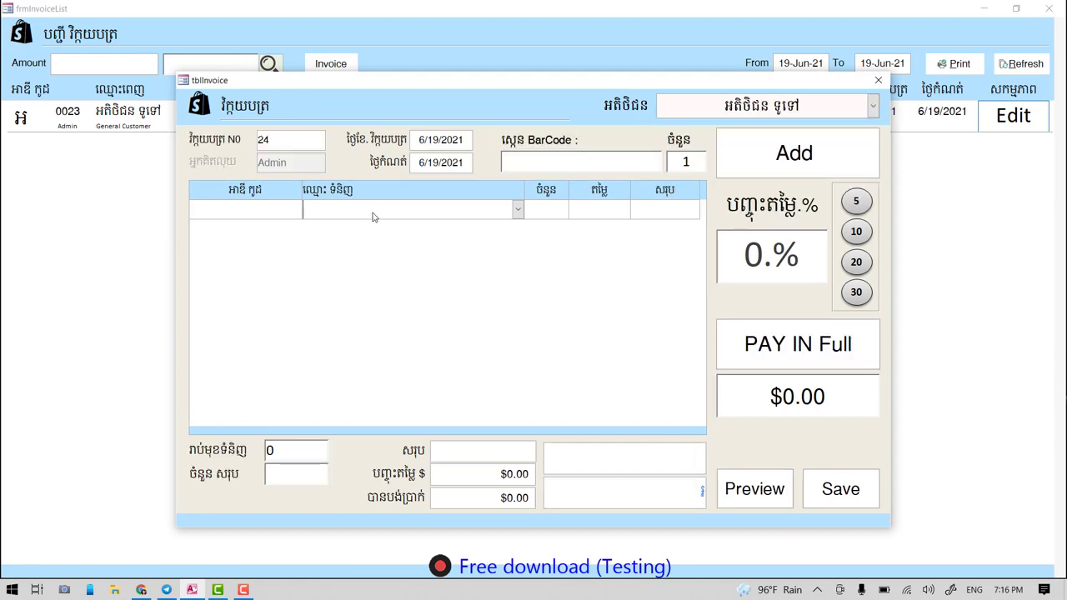
{"action": "left_click", "coordinate": [848, 190]}
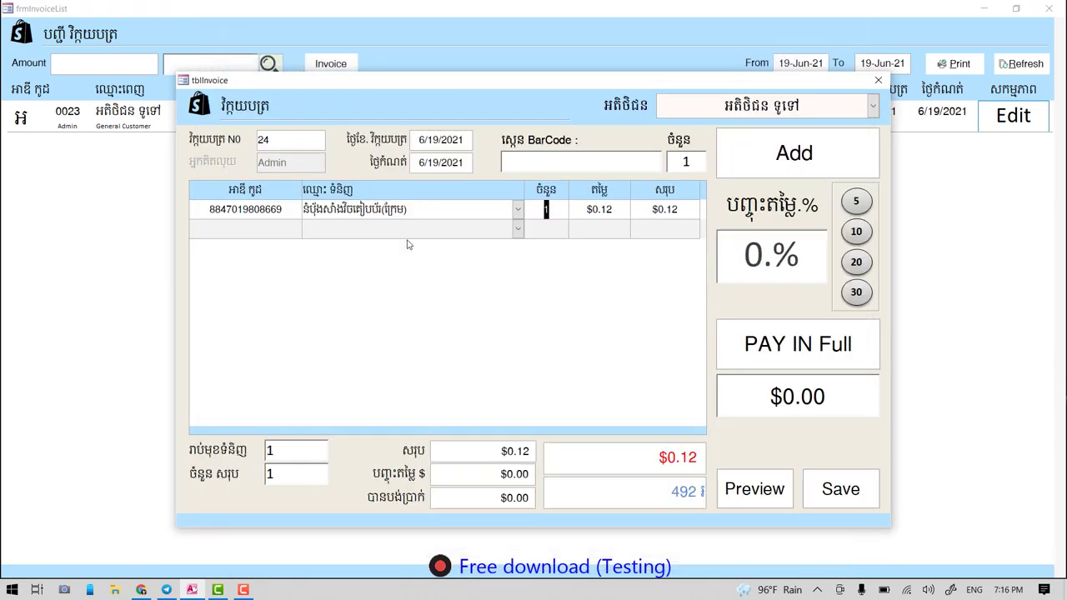
{"action": "left_click", "coordinate": [407, 228]}
{"action": "left_click", "coordinate": [819, 175]}
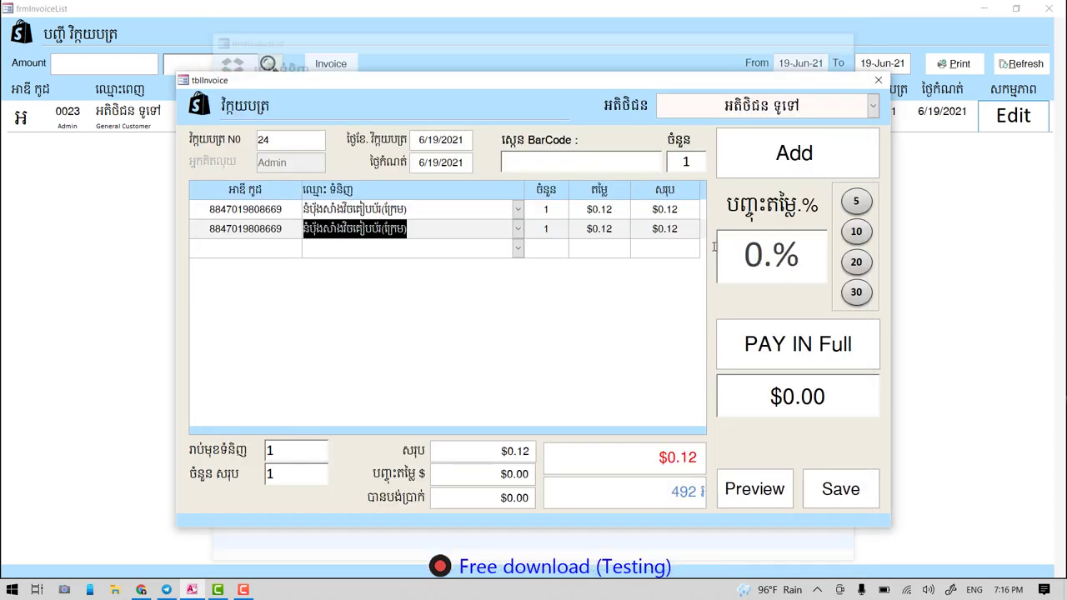
{"action": "left_click", "coordinate": [426, 248]}
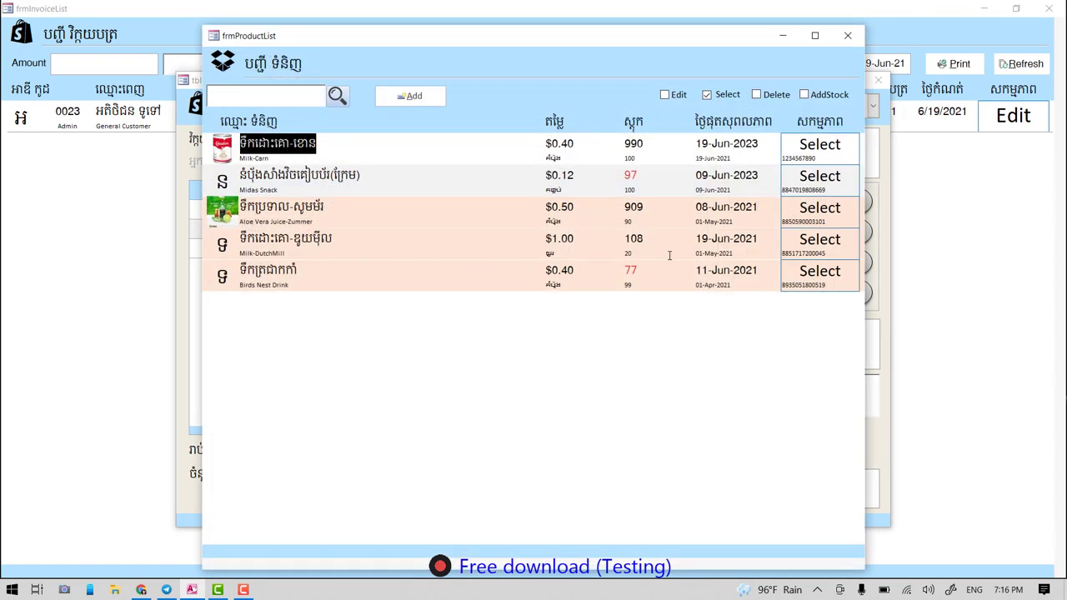
{"action": "left_click", "coordinate": [811, 239]}
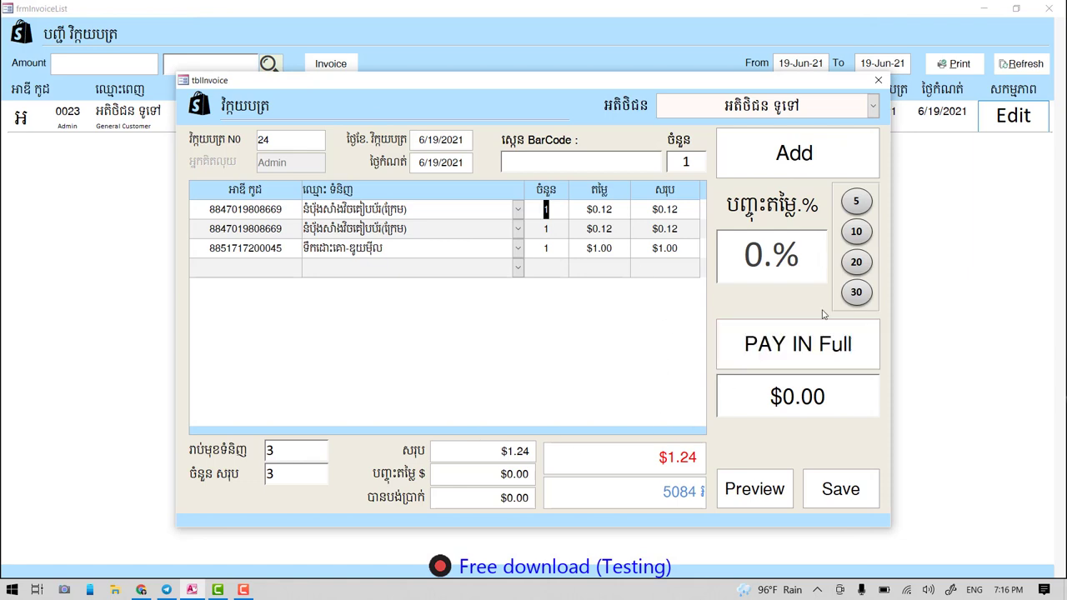
{"action": "left_click", "coordinate": [790, 364]}
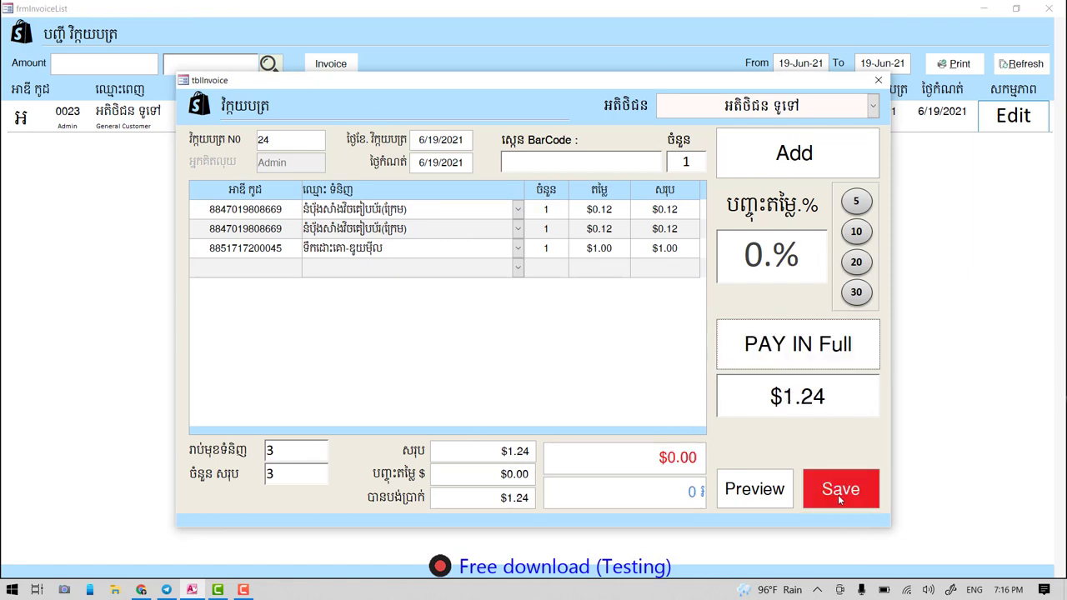
- Preview and close invoice 24's receipt, then save invoice 24 to the list
{"action": "left_click", "coordinate": [755, 490]}
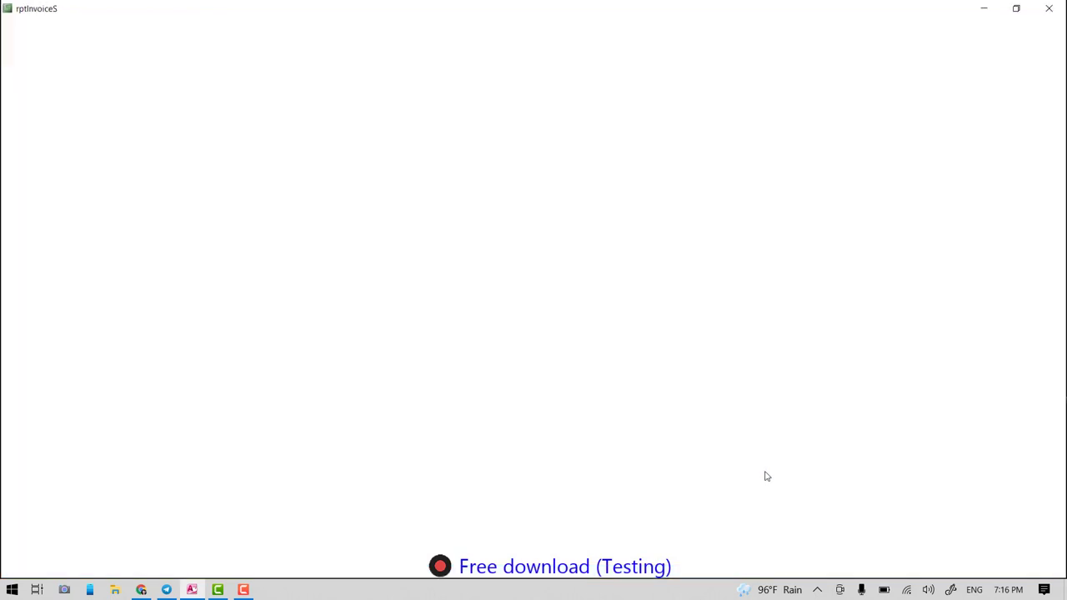
{"action": "left_click", "coordinate": [1049, 8]}
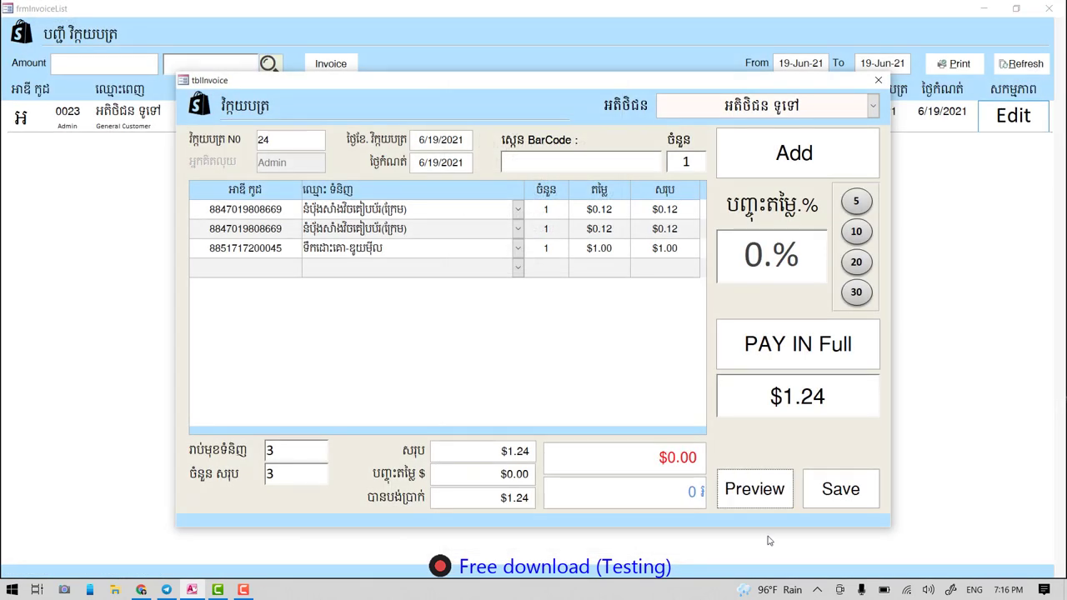
{"action": "left_click", "coordinate": [840, 489]}
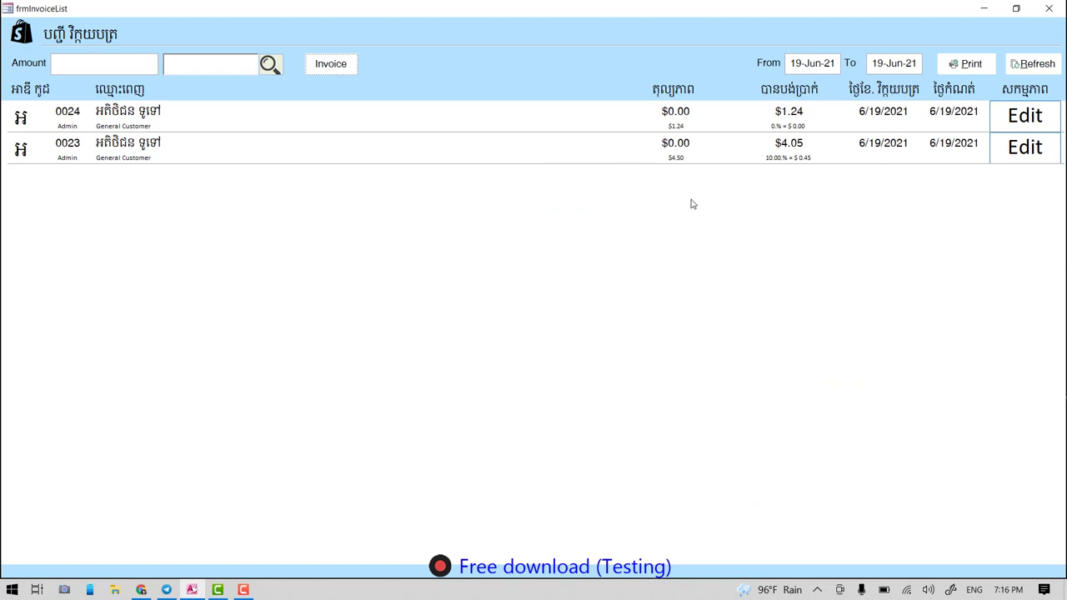
{"action": "left_click", "coordinate": [331, 64]}
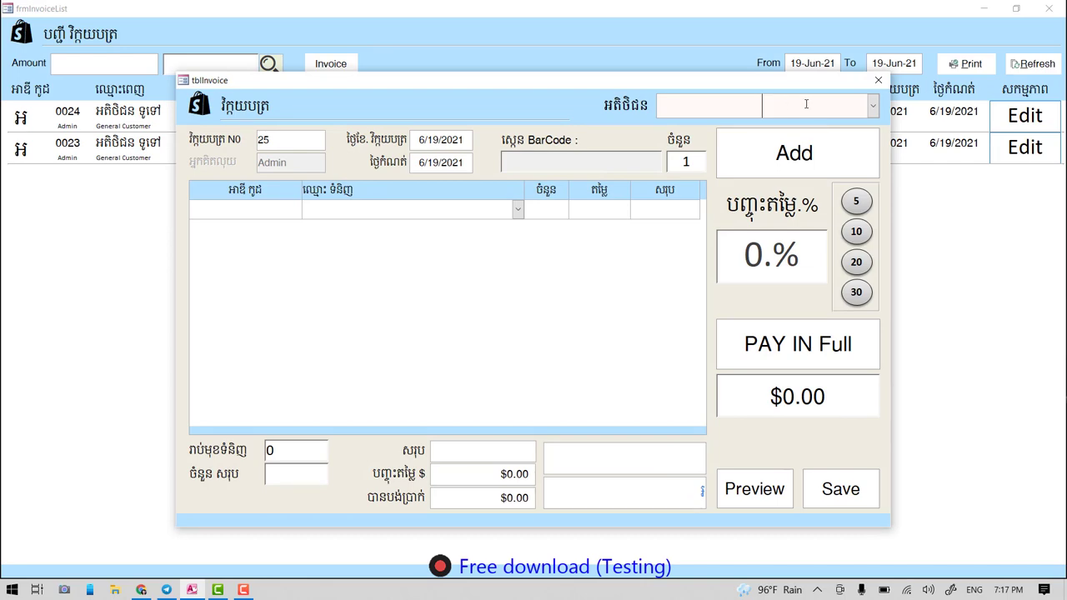
- Choose the first named customer and add 90 Milk-Carn to invoice 25
{"action": "double_click", "coordinate": [766, 111]}
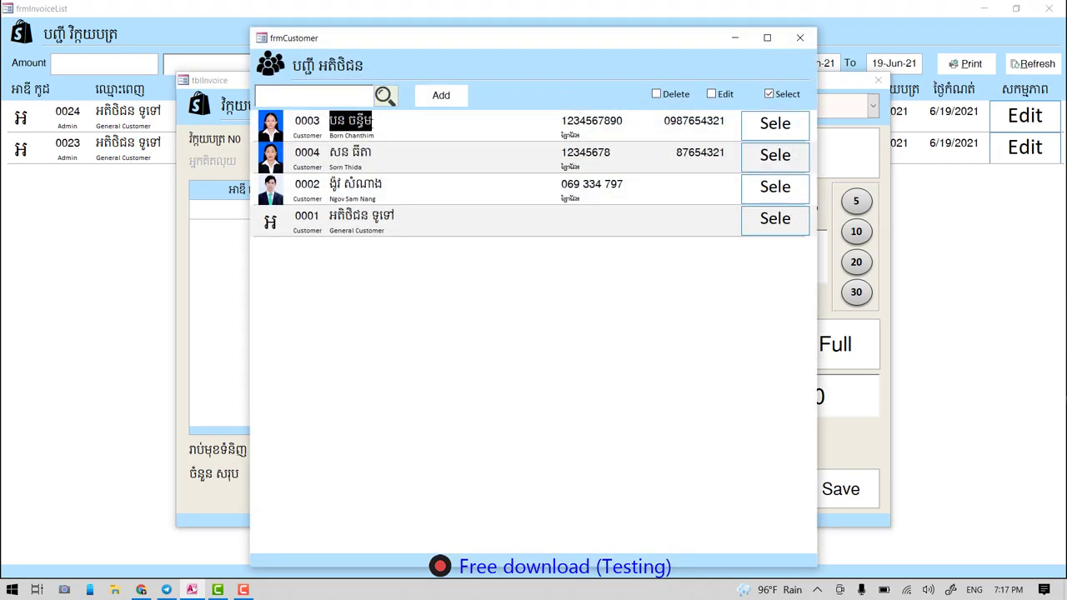
{"action": "left_click", "coordinate": [775, 123]}
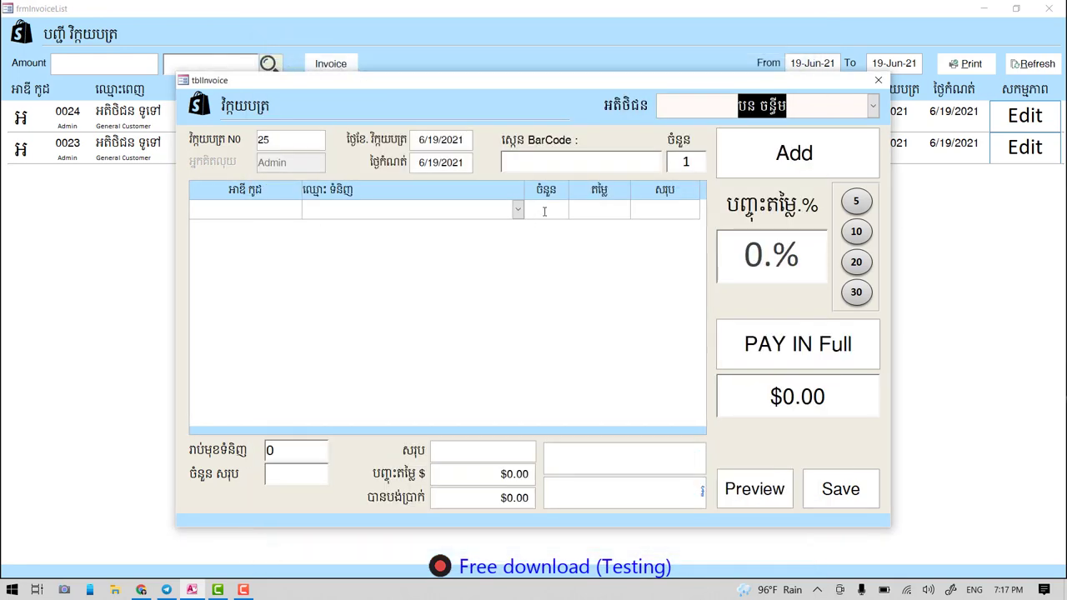
{"action": "double_click", "coordinate": [443, 214]}
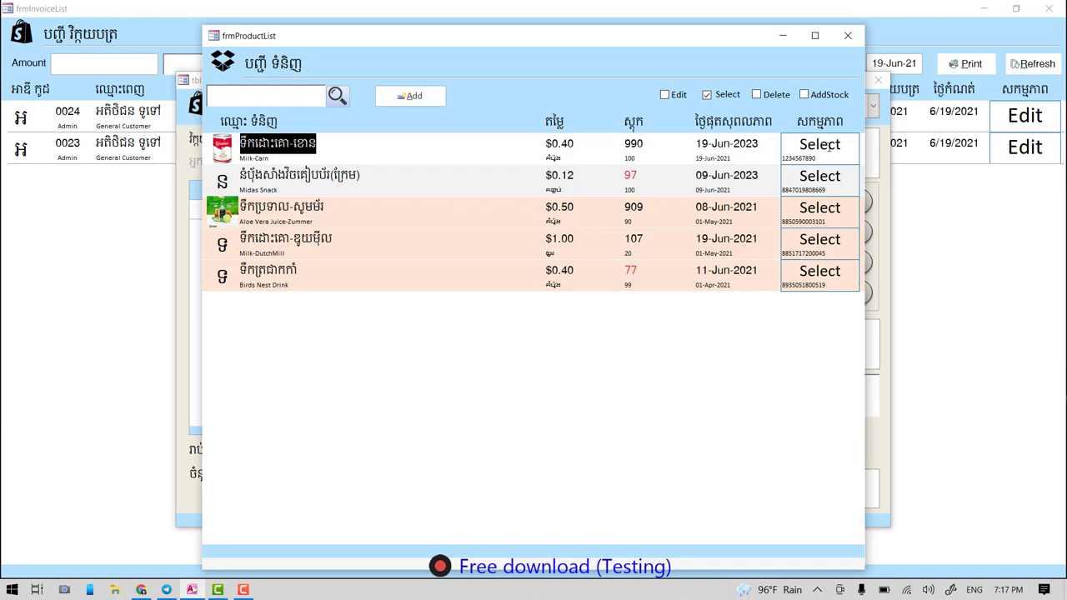
{"action": "left_click", "coordinate": [819, 144]}
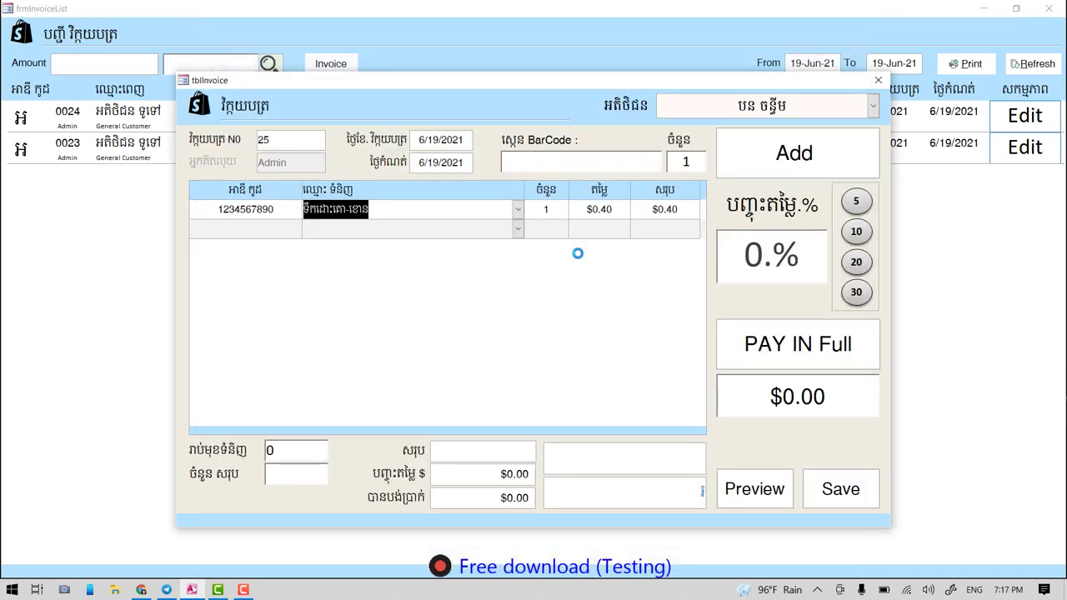
{"action": "left_click", "coordinate": [547, 209]}
{"action": "type", "text": "90"}
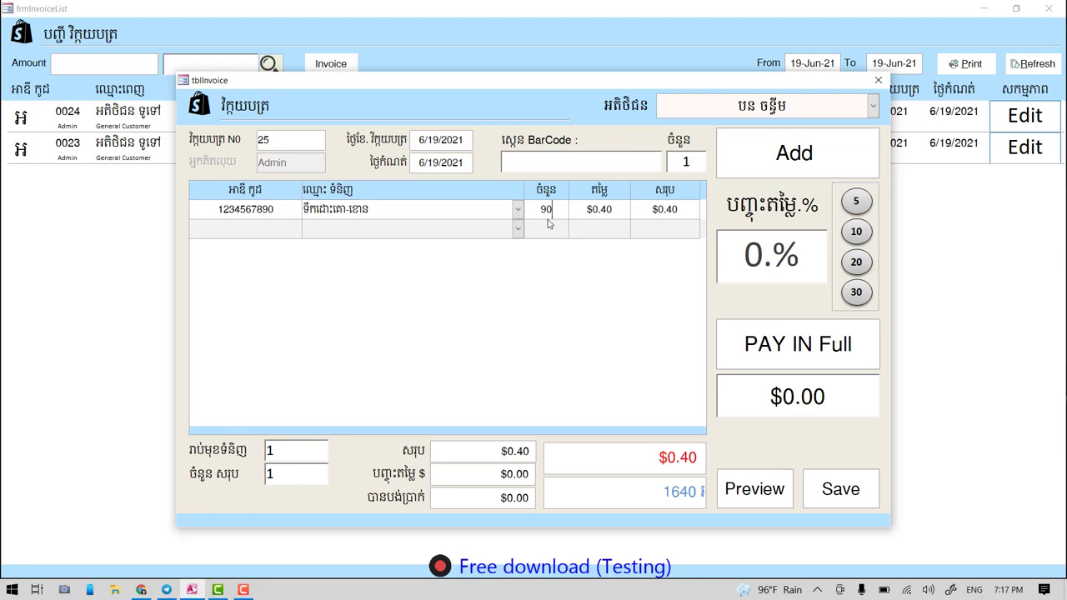
{"action": "left_click", "coordinate": [409, 230]}
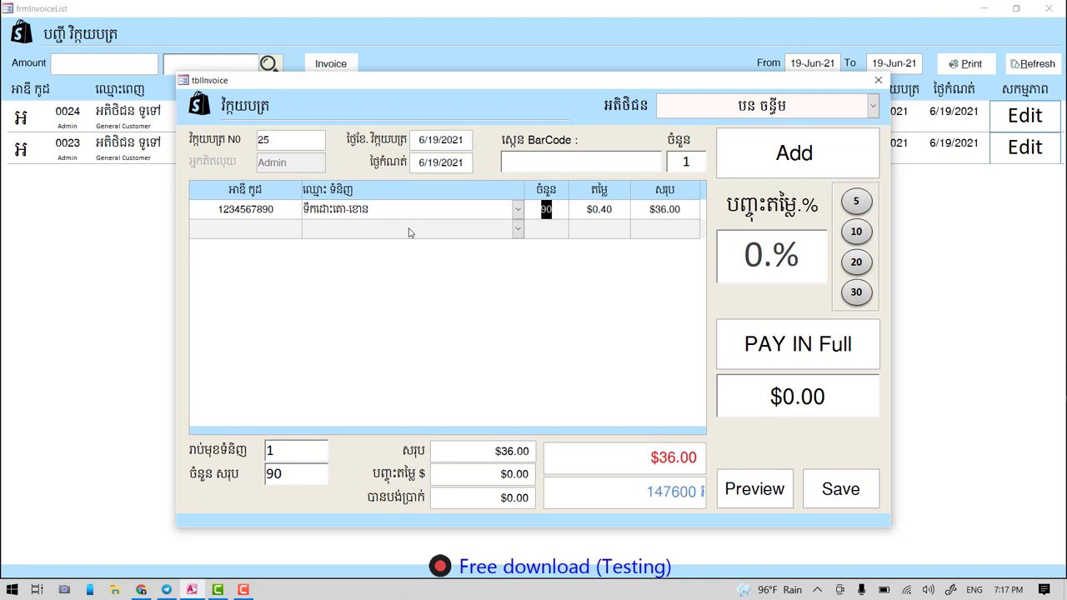
- Add 850 Aloe Vera Juice as the second item, bringing the total to $461.00
{"action": "double_click", "coordinate": [409, 231]}
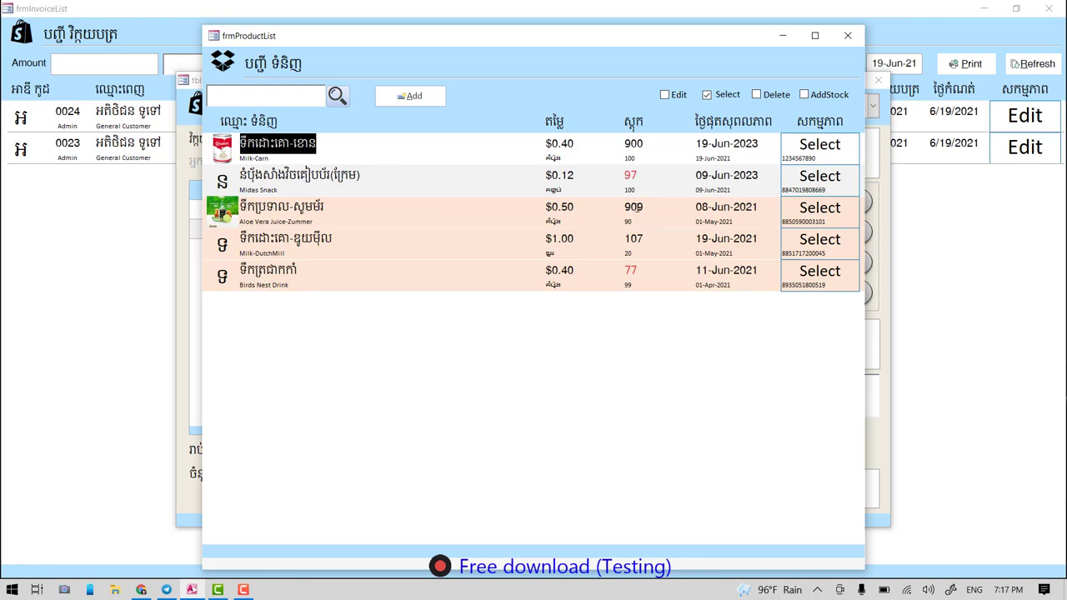
{"action": "left_click", "coordinate": [821, 209]}
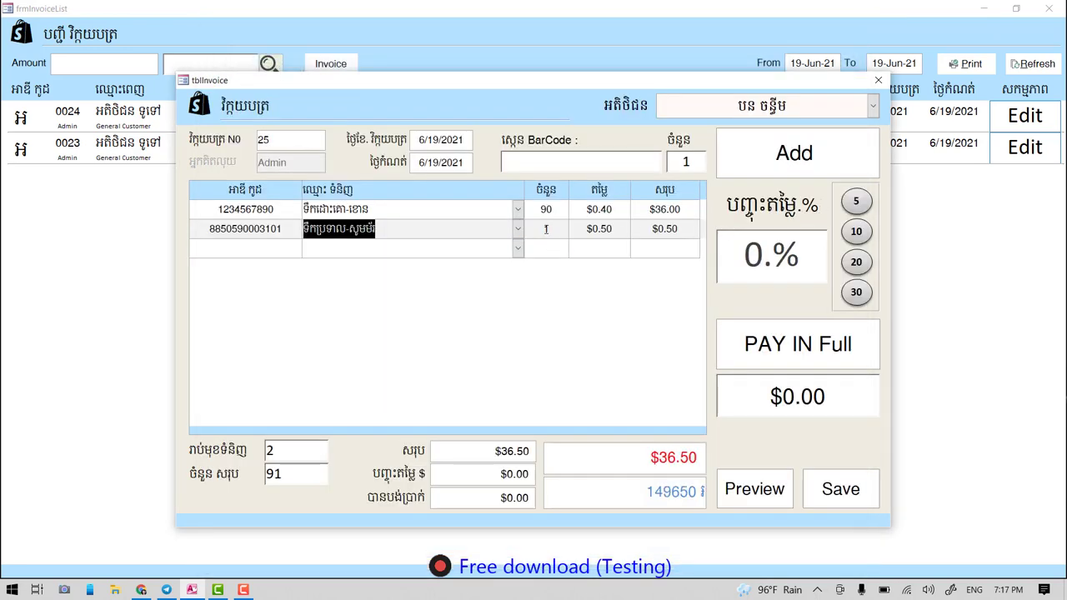
{"action": "left_click", "coordinate": [547, 229]}
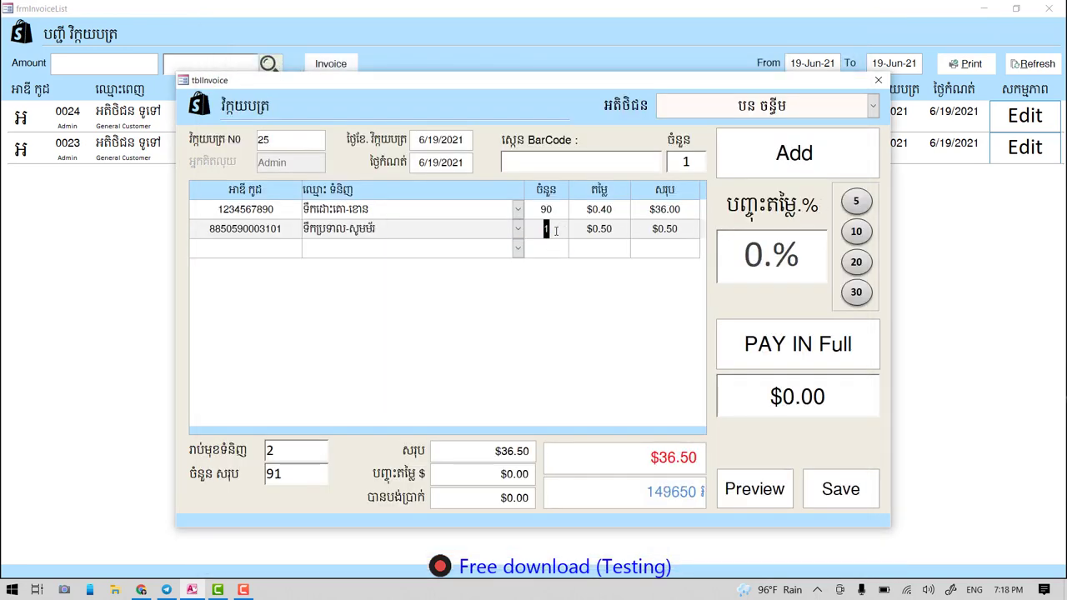
{"action": "type", "text": "850"}
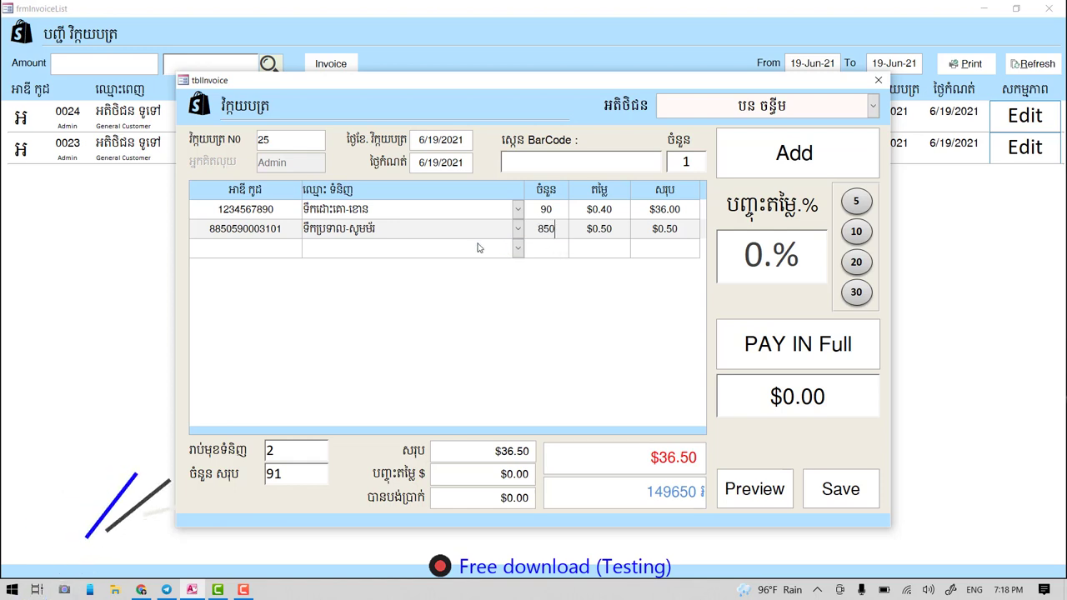
{"action": "left_click", "coordinate": [417, 245]}
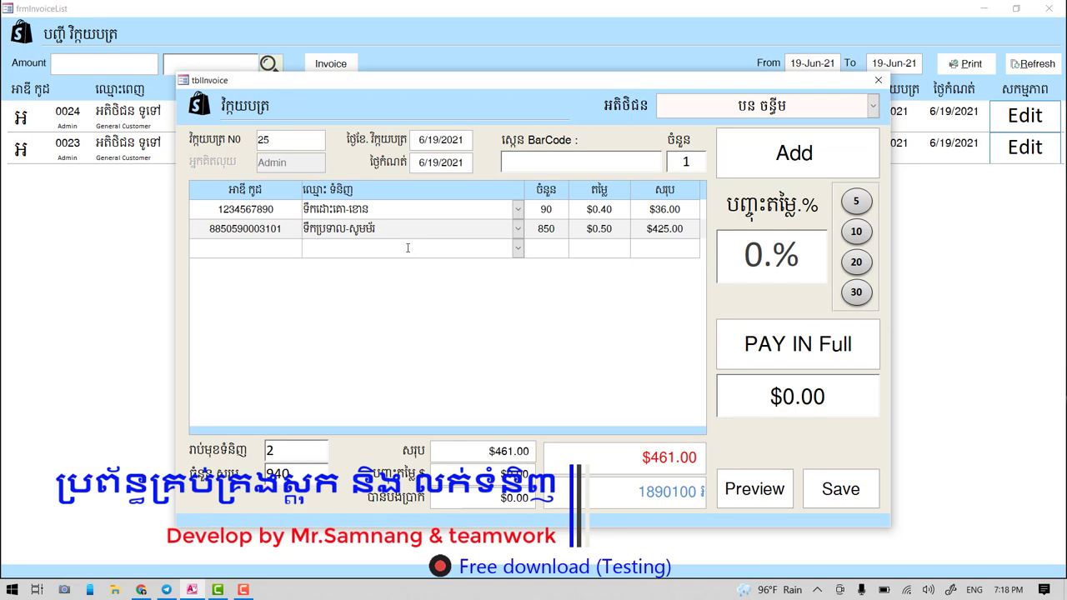
{"action": "double_click", "coordinate": [407, 247]}
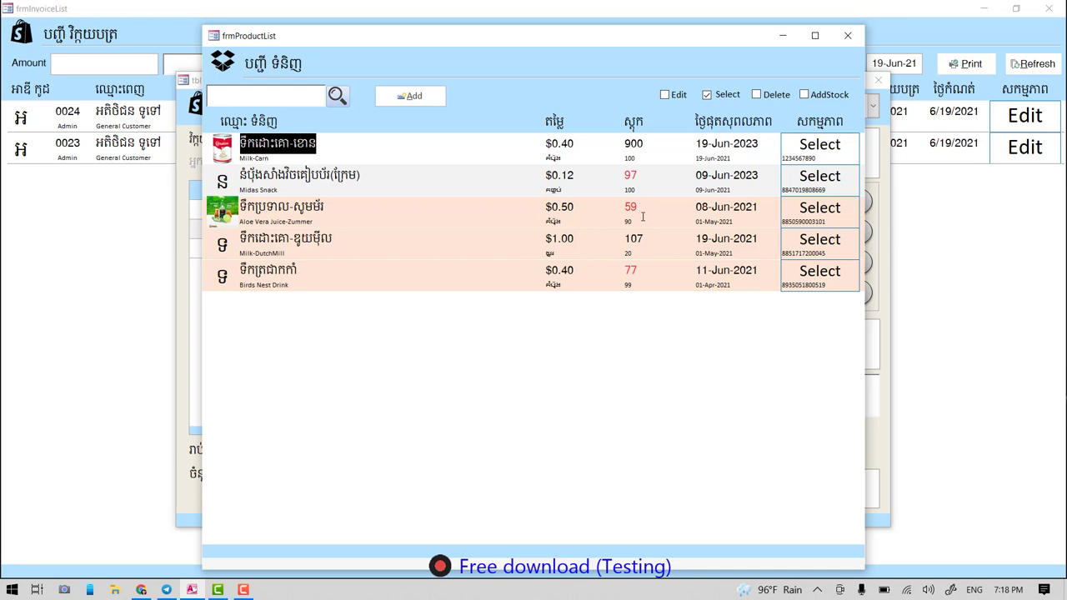
- Apply a 10% discount, record a $214.00 payment, and preview invoice 25's receipt
{"action": "left_click", "coordinate": [848, 35]}
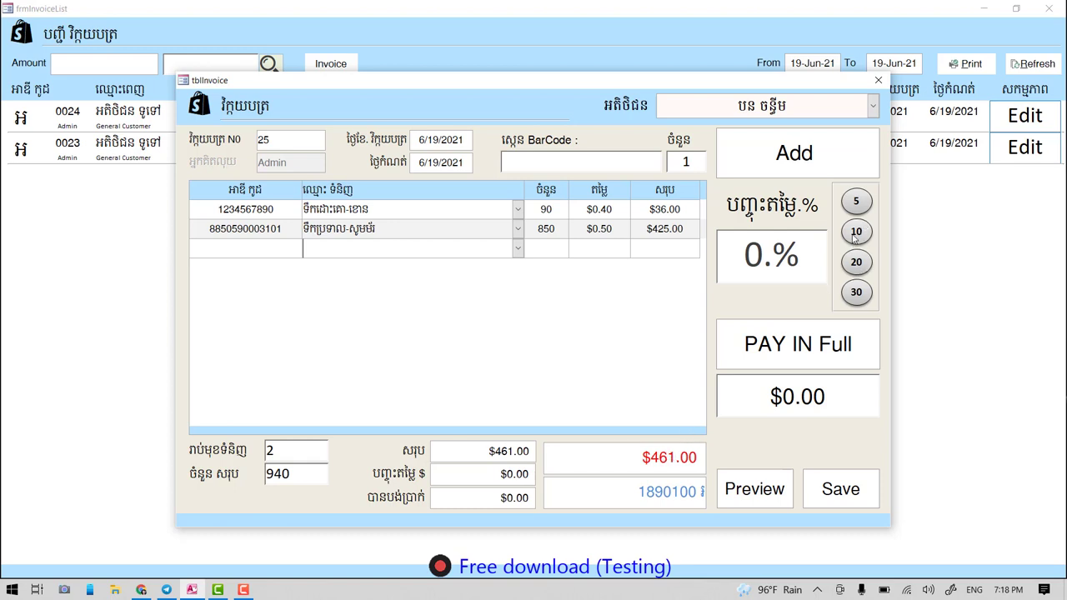
{"action": "left_click", "coordinate": [855, 239]}
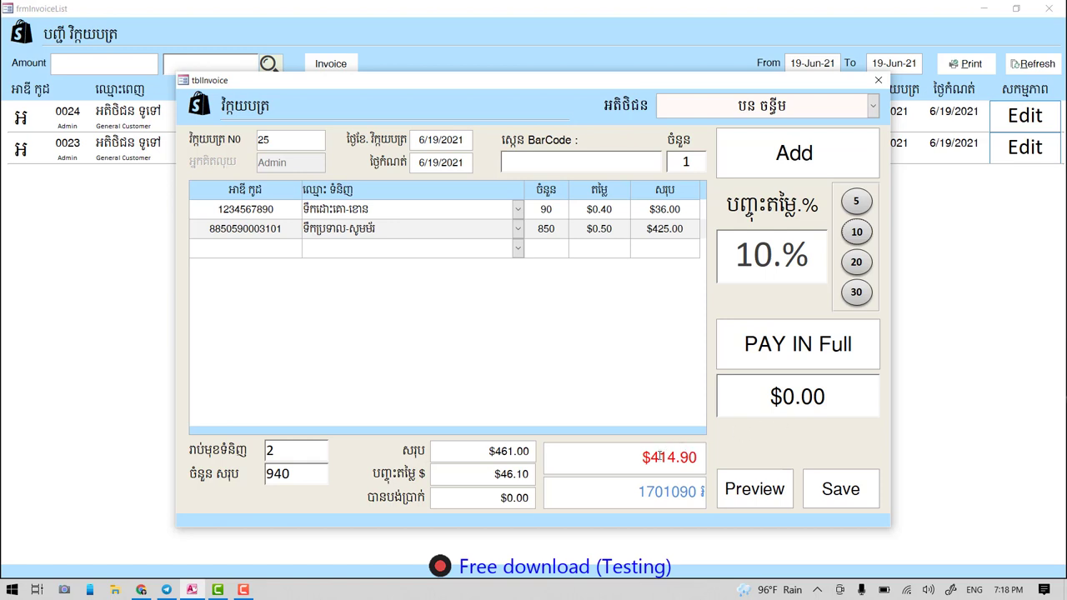
{"action": "left_click", "coordinate": [834, 395]}
{"action": "left_click_drag", "start_coordinate": [835, 395], "coordinate": [721, 395]}
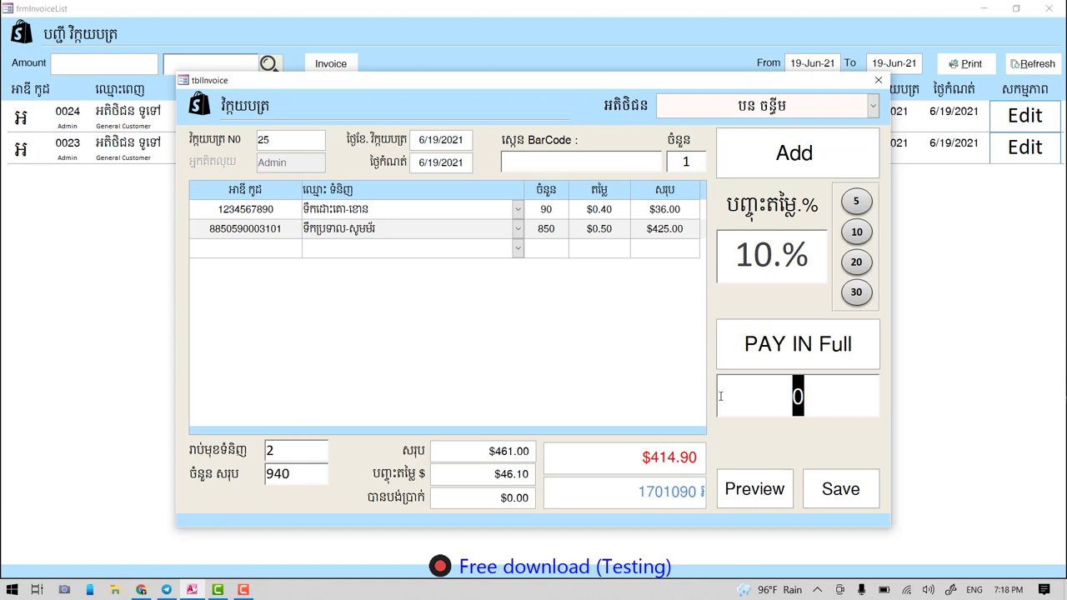
{"action": "type", "text": "21"}
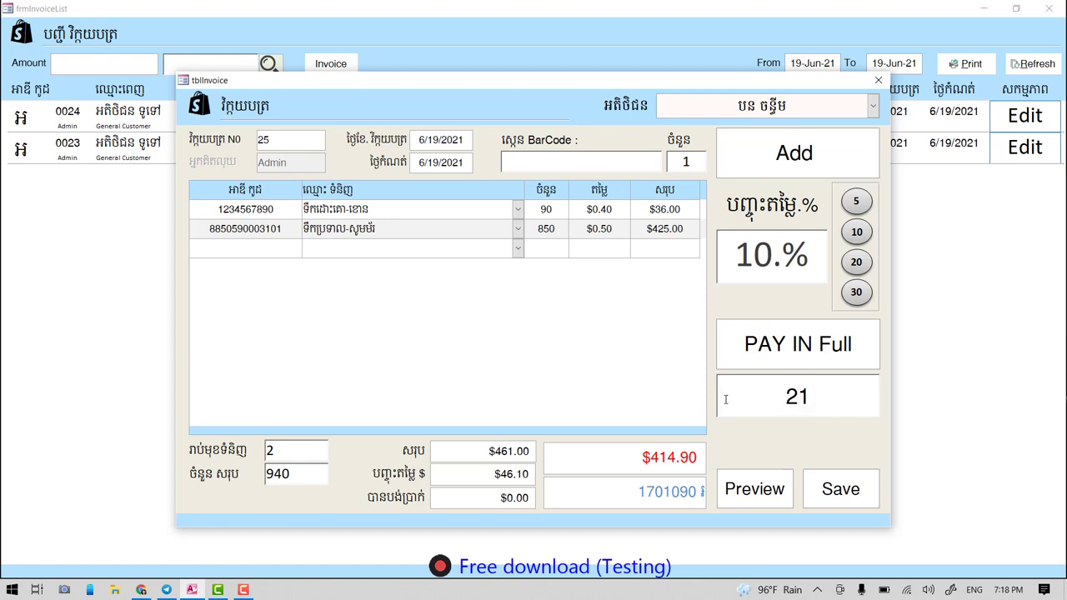
{"action": "type", "text": "4"}
{"action": "key", "text": "Return"}
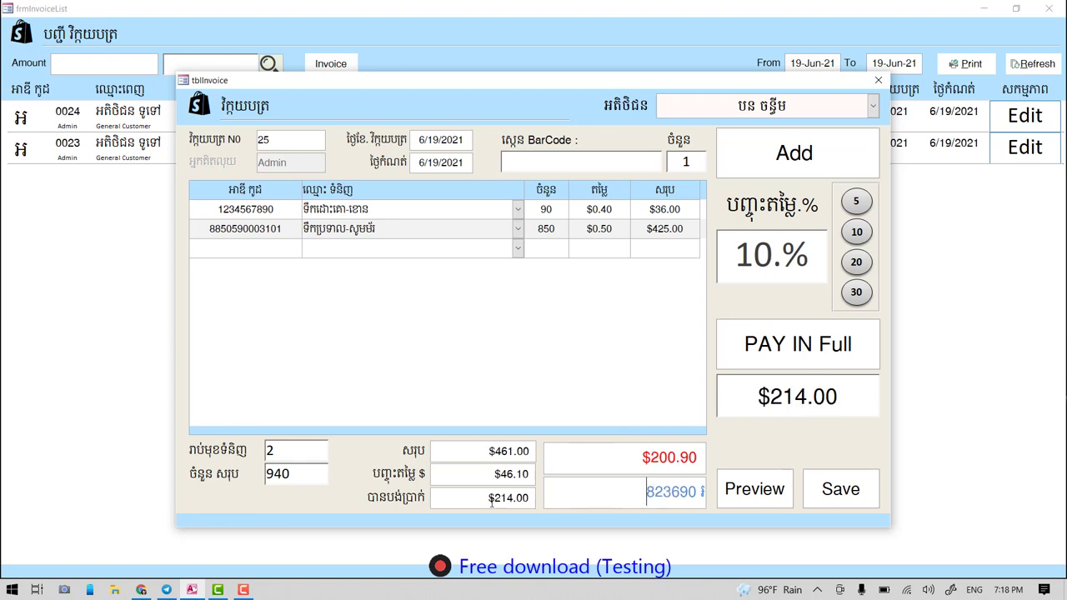
{"action": "left_click", "coordinate": [492, 500]}
{"action": "key", "text": "Return"}
{"action": "left_click", "coordinate": [776, 491]}
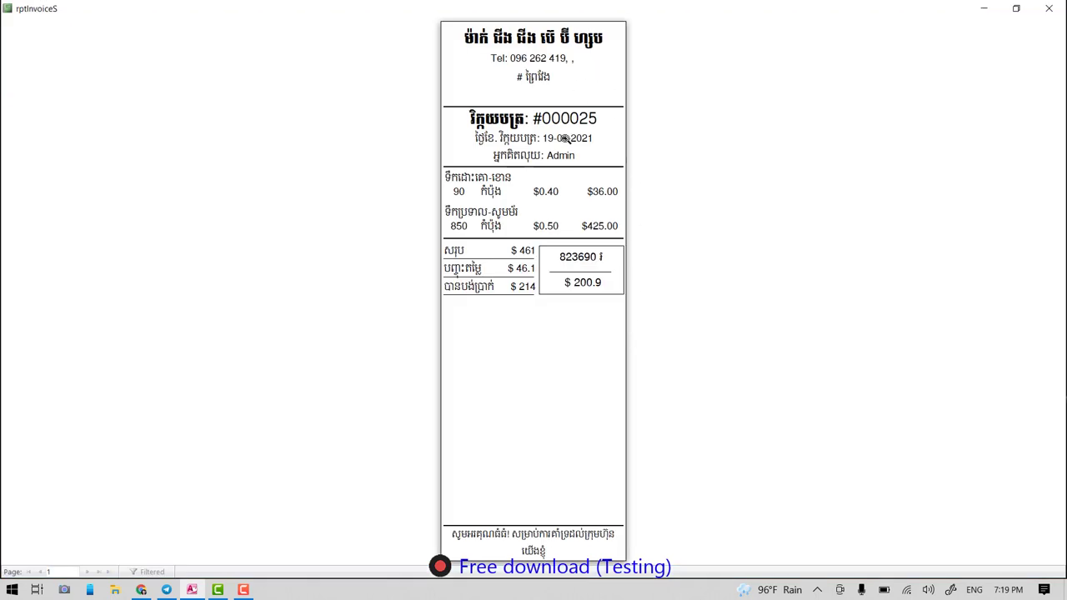
- Zoom the invoice 25 receipt preview, close it, and save the invoice
{"action": "left_click", "coordinate": [579, 76]}
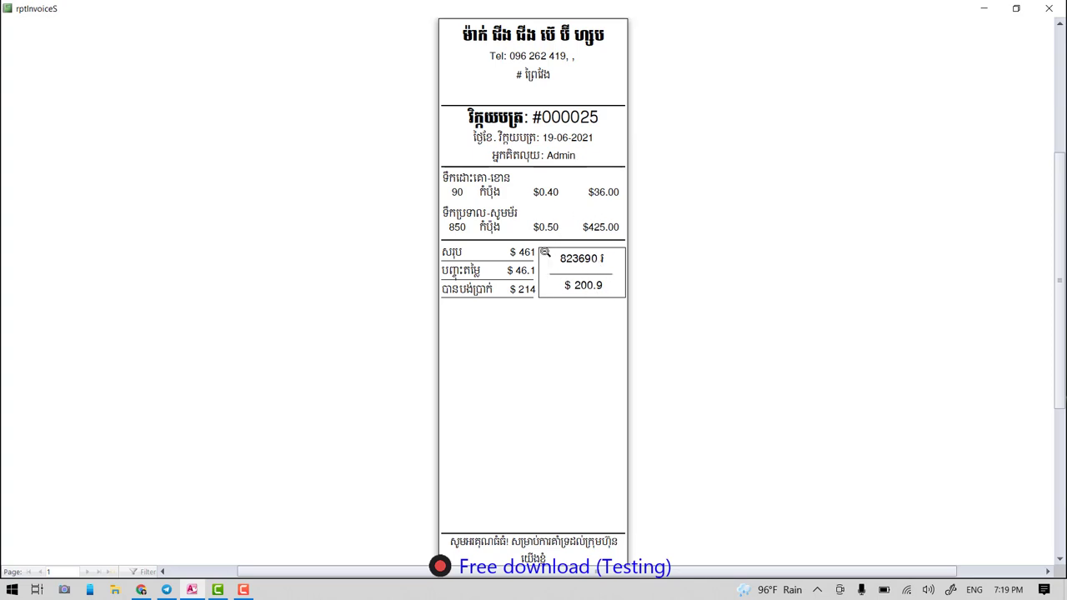
{"action": "left_click", "coordinate": [1048, 8]}
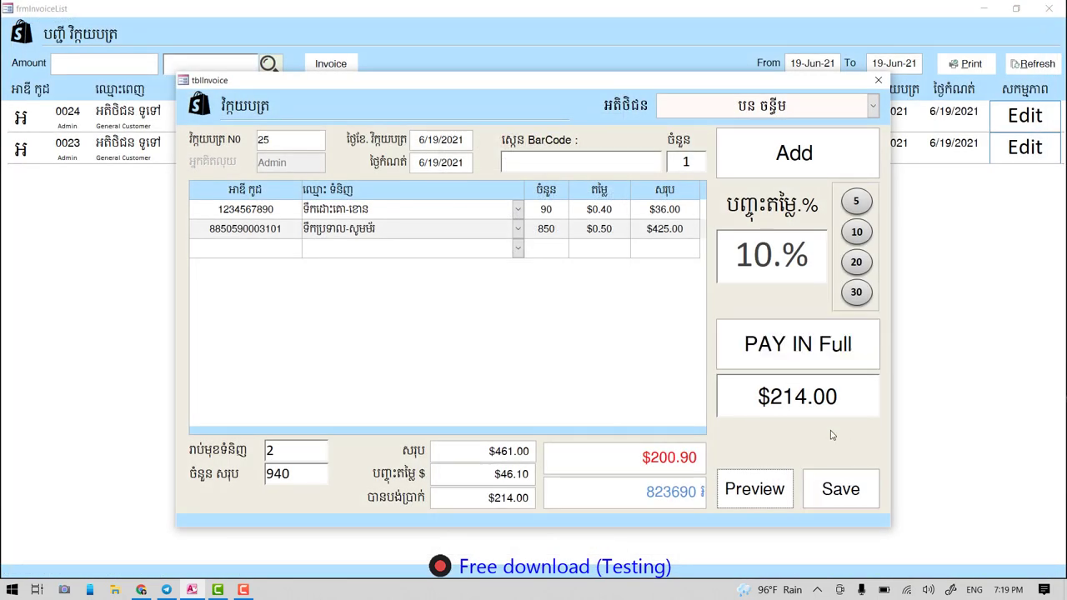
{"action": "left_click", "coordinate": [844, 489]}
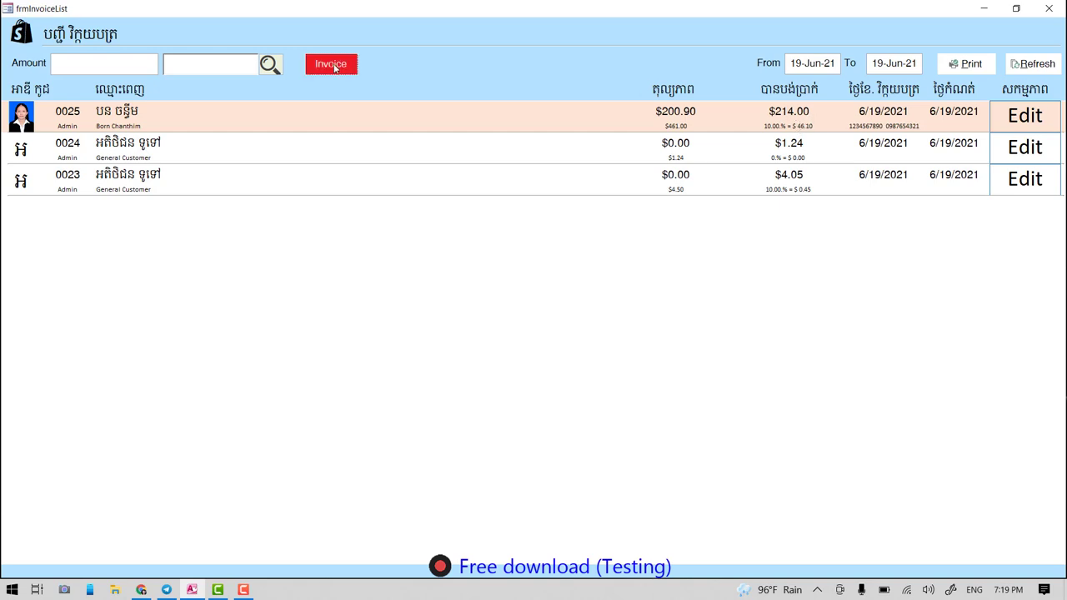
- Start invoice 26 for customer 0004
{"action": "left_click", "coordinate": [332, 65]}
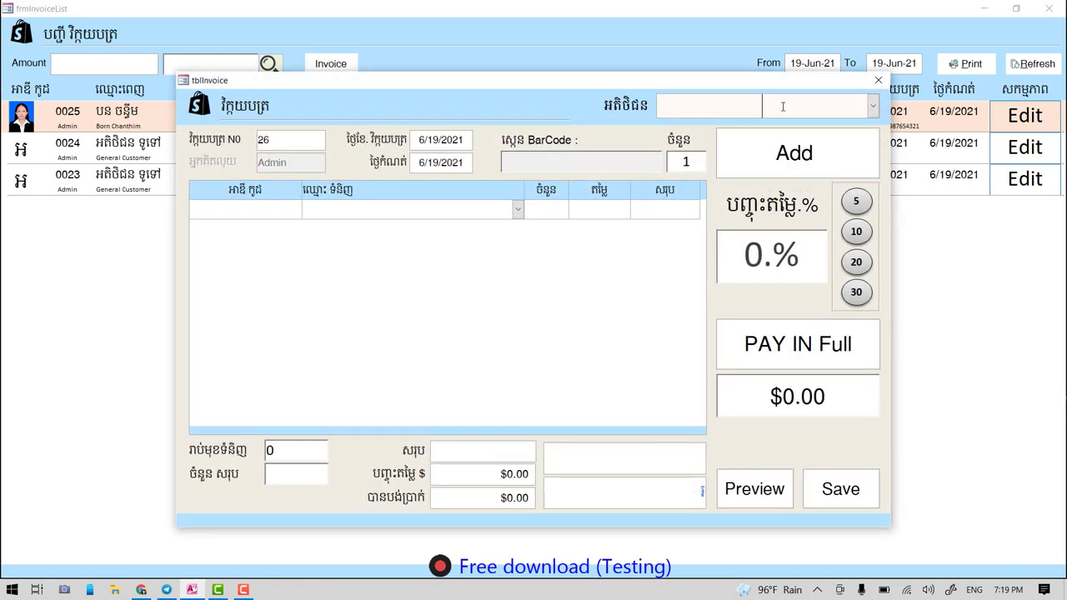
{"action": "left_click", "coordinate": [783, 106]}
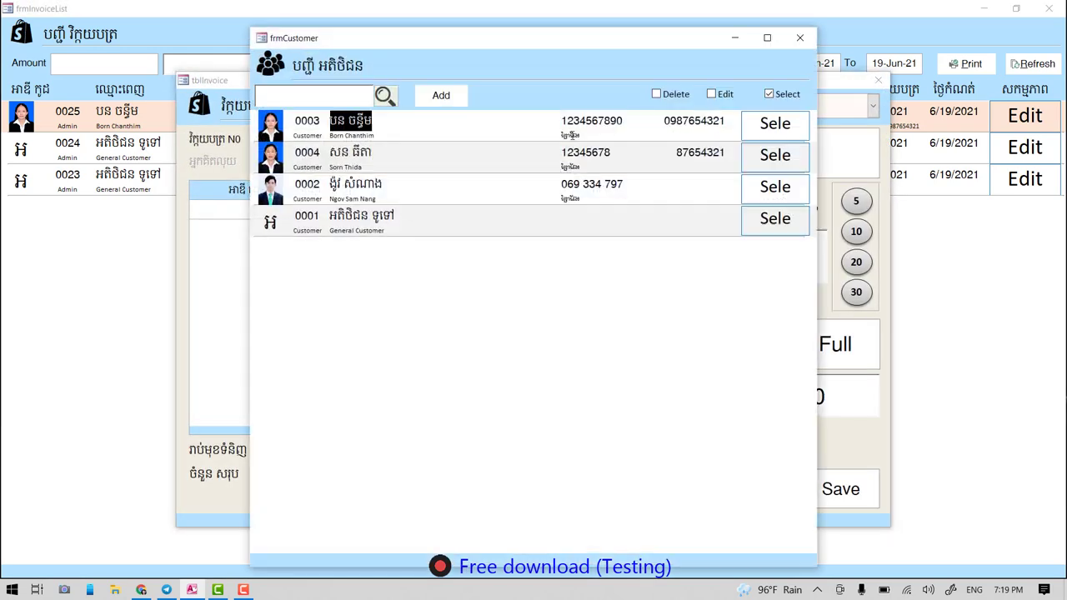
{"action": "left_click", "coordinate": [774, 156]}
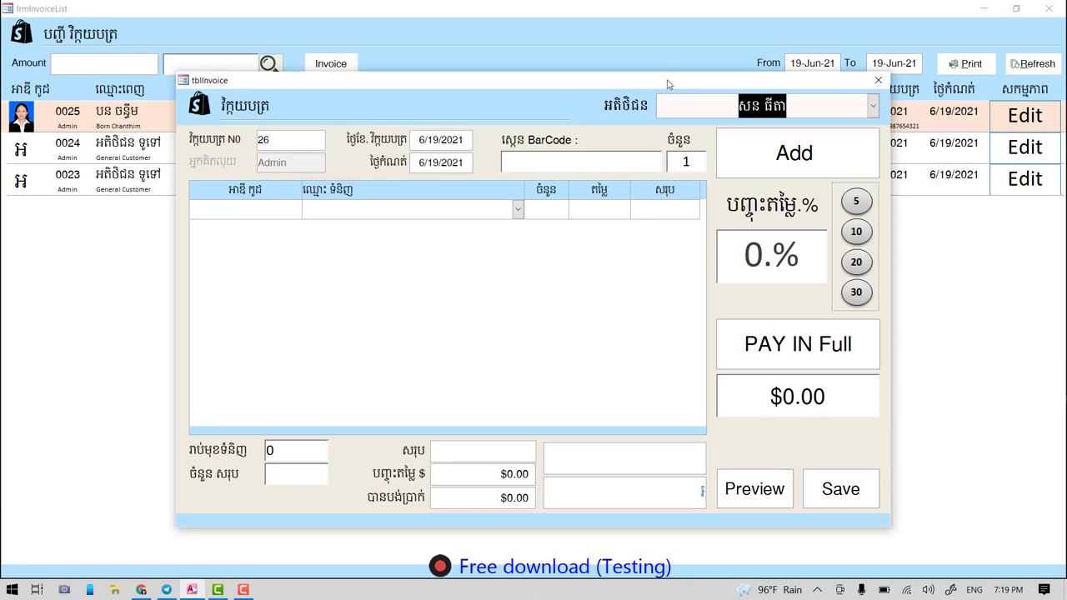
{"action": "left_click_drag", "start_coordinate": [671, 81], "coordinate": [704, 269]}
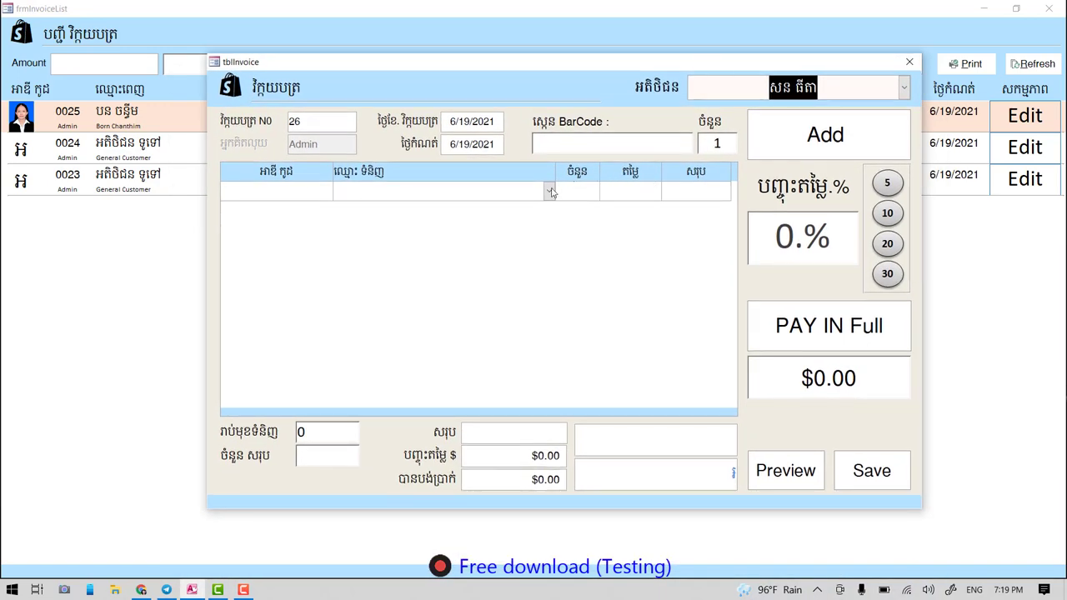
- Add Milk-Carn and Aloe Vera Juice-Zummer, pay in full at $0.90, and save invoice 26
{"action": "left_click", "coordinate": [489, 192]}
{"action": "double_click", "coordinate": [489, 191]}
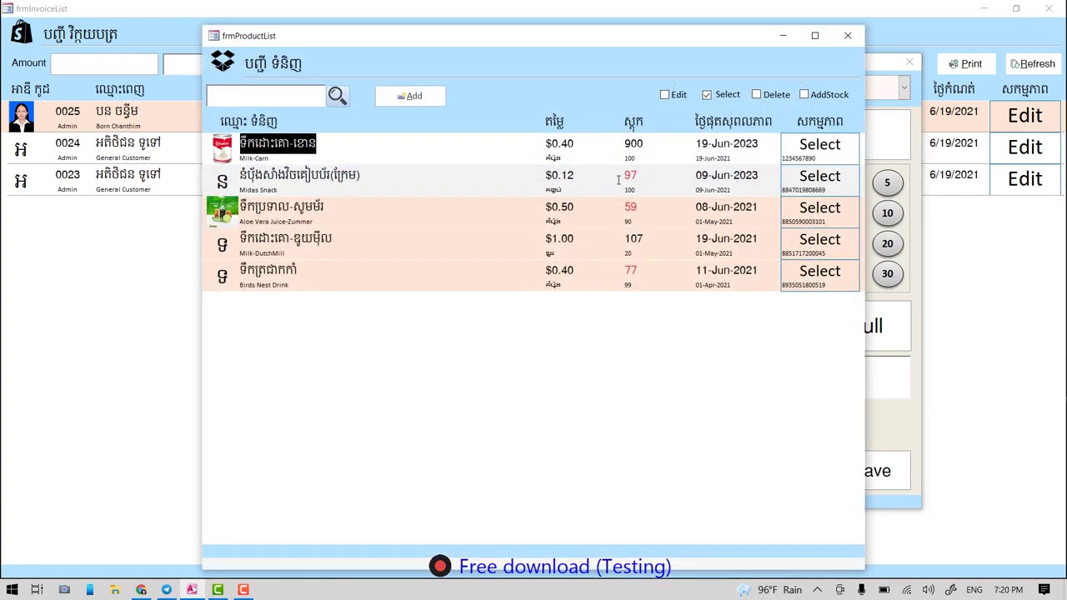
{"action": "left_click", "coordinate": [825, 158]}
{"action": "double_click", "coordinate": [439, 210]}
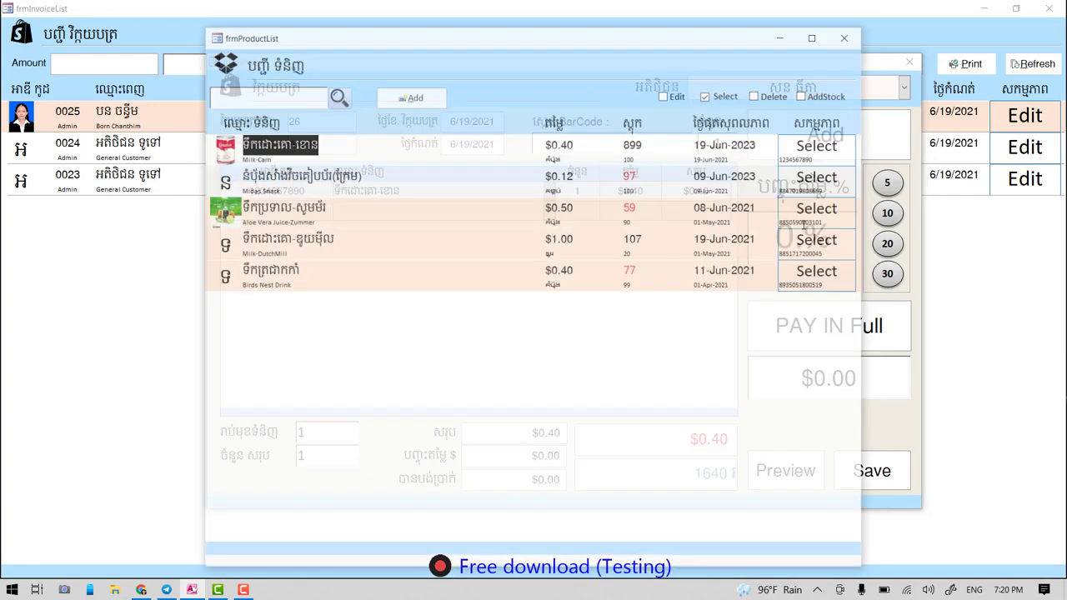
{"action": "left_click", "coordinate": [816, 212]}
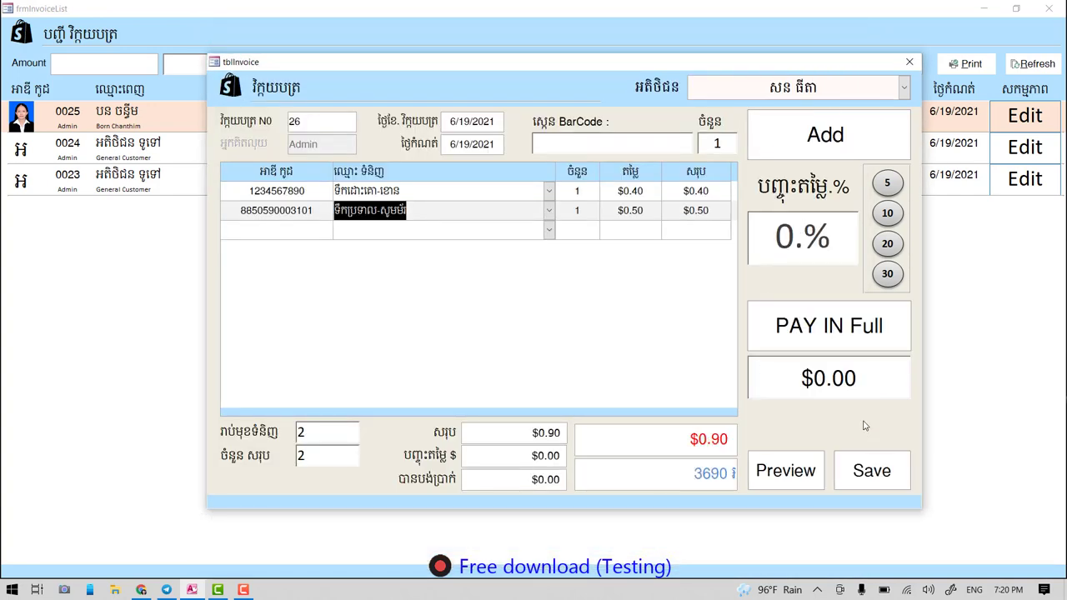
{"action": "mouse_move", "coordinate": [869, 348]}
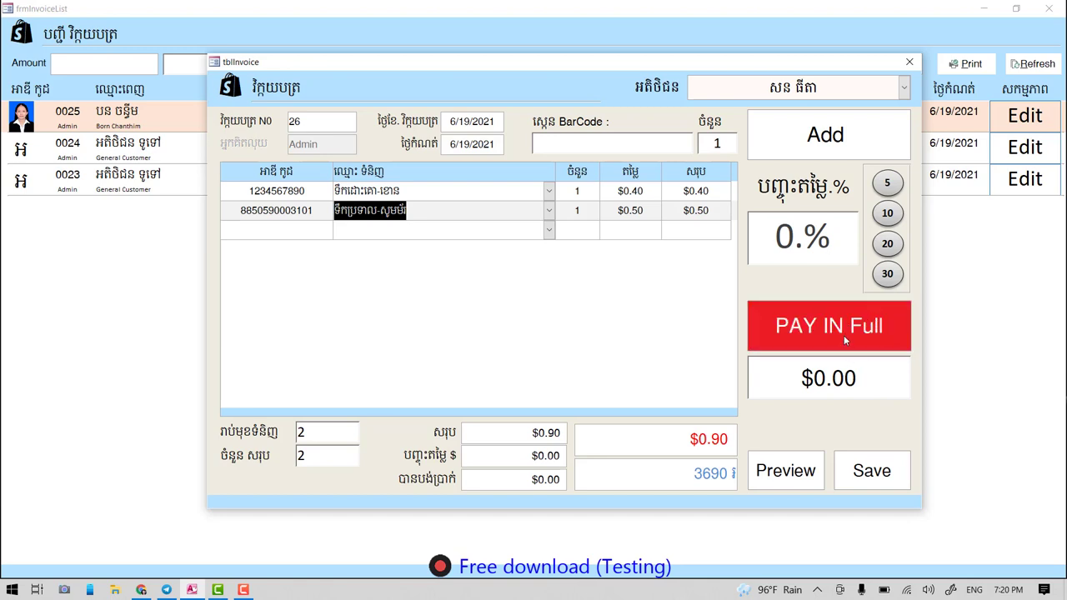
{"action": "left_click", "coordinate": [843, 335]}
{"action": "left_click", "coordinate": [871, 477]}
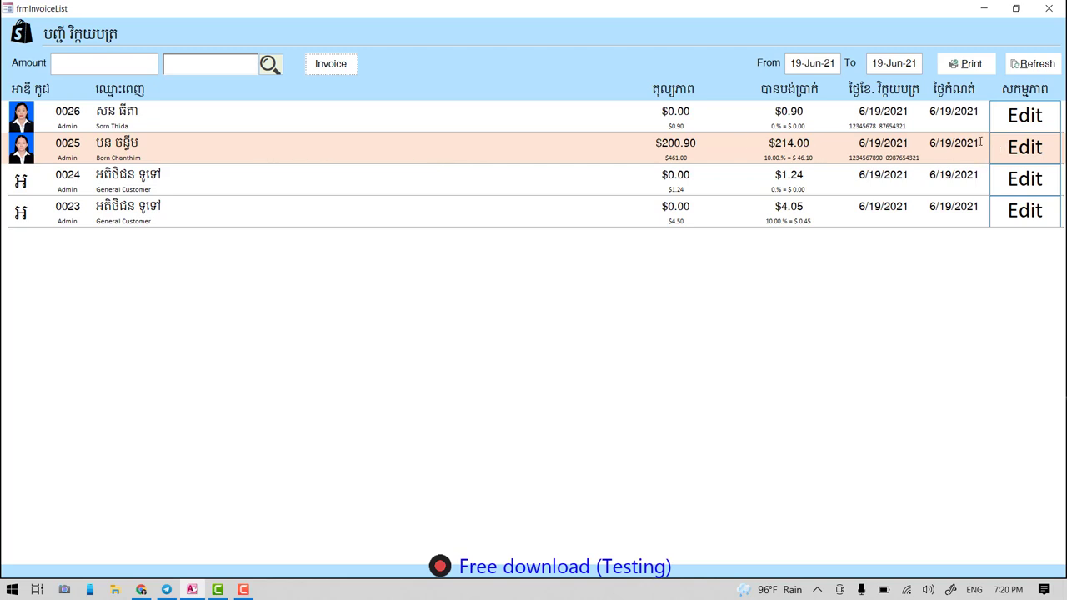
{"action": "left_click", "coordinate": [329, 66]}
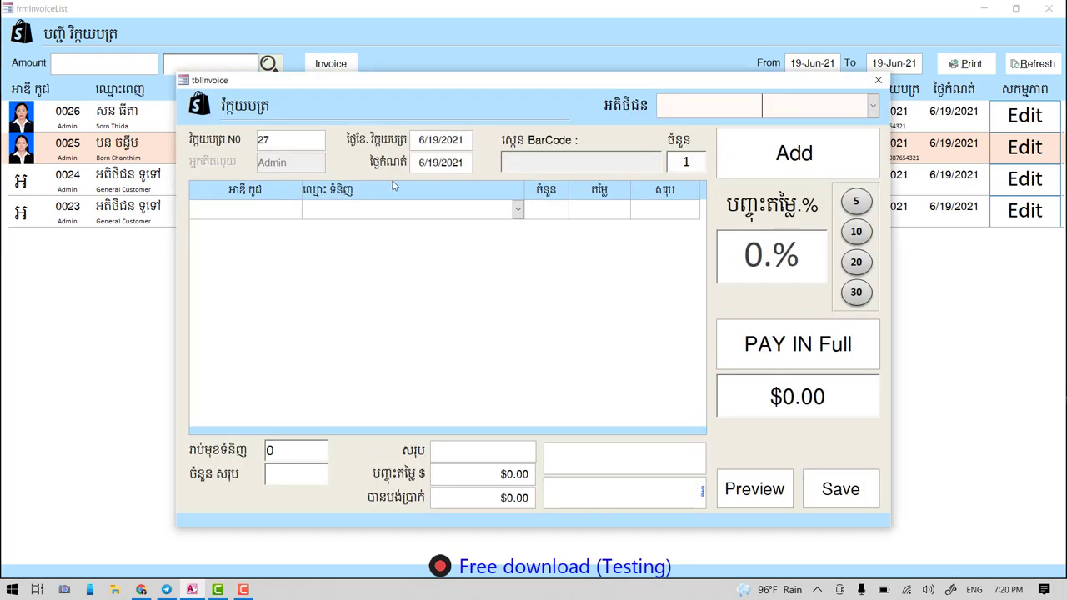